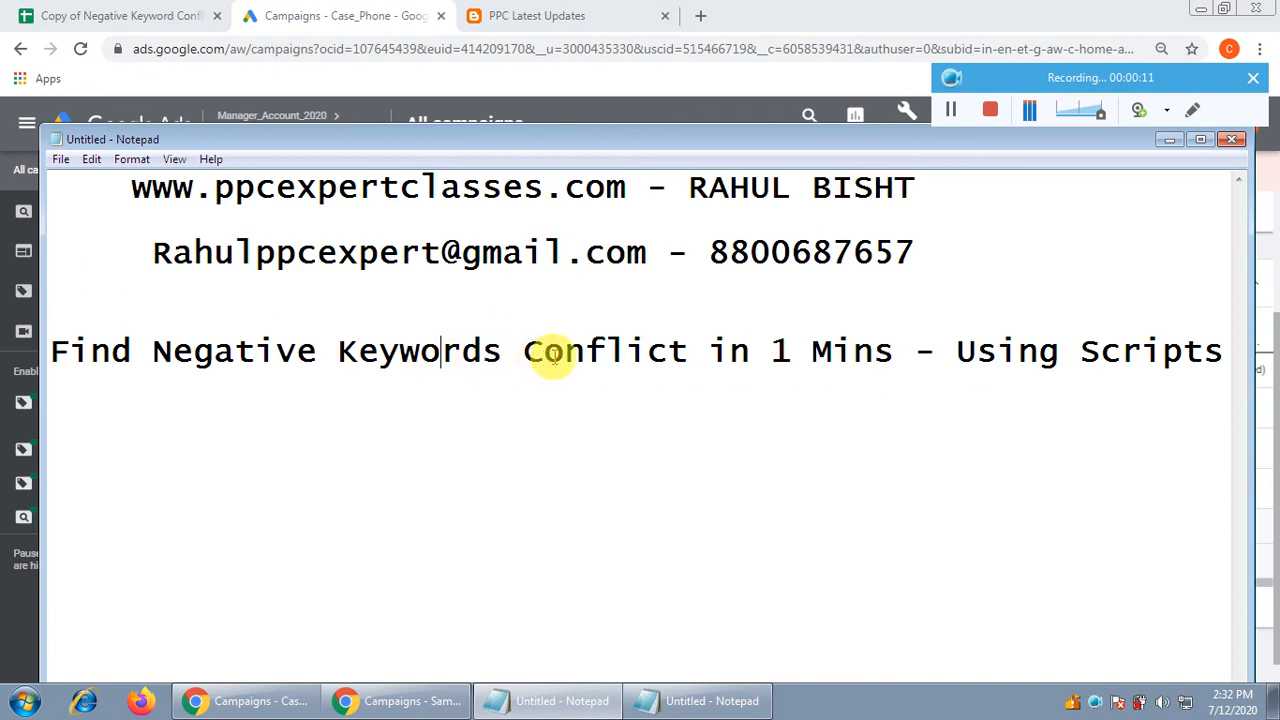
Go over the Negative Keyword Conflict video title in Notepad, then minimise it to show All campaigns
click(585, 360)
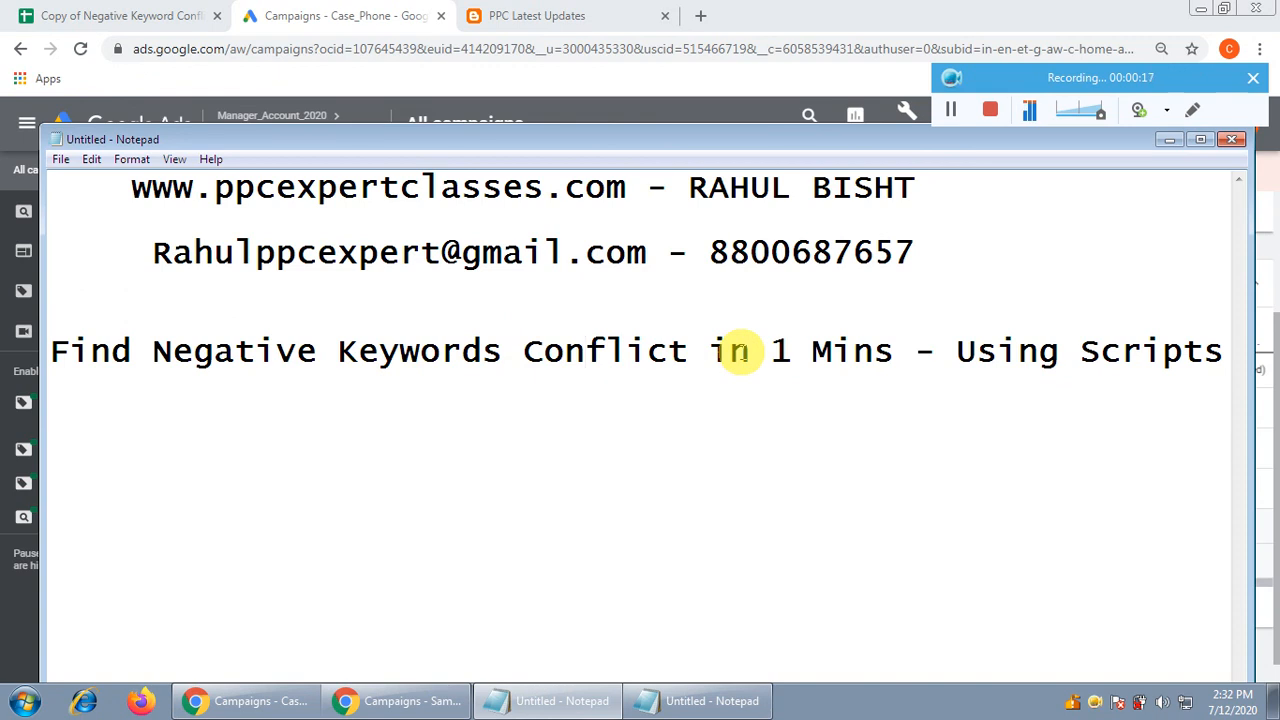
click(706, 350)
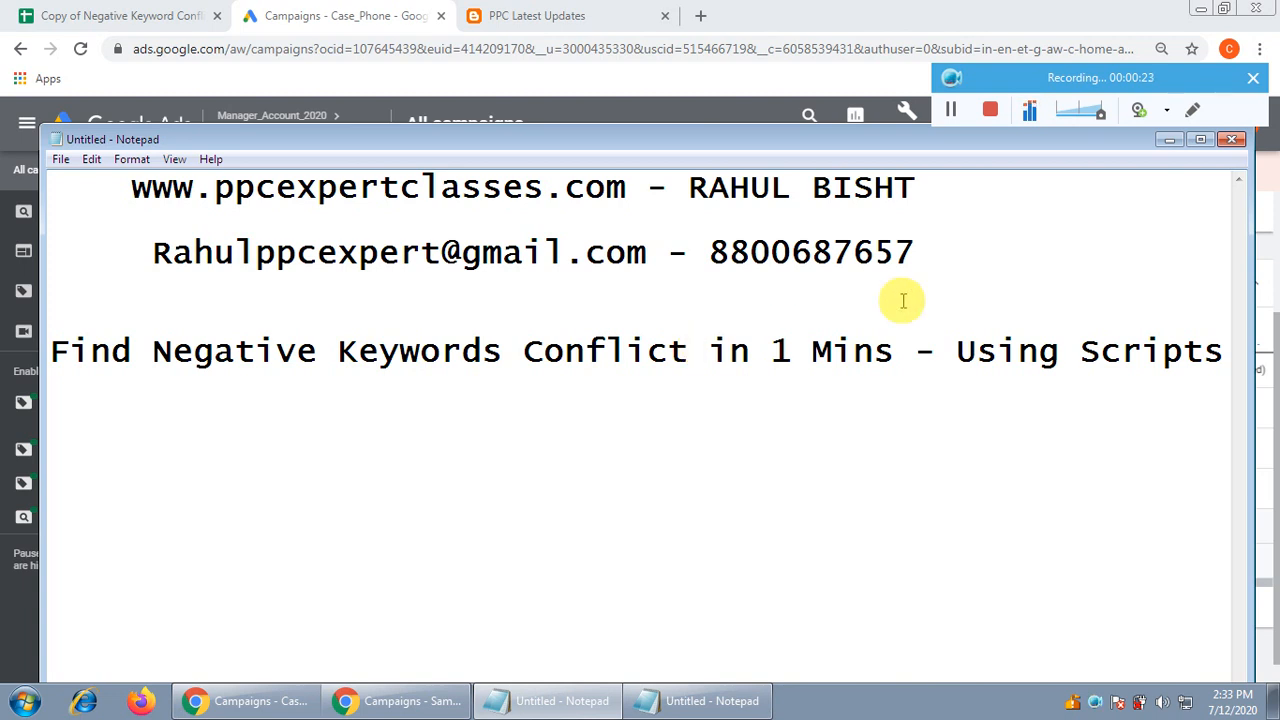
click(1169, 139)
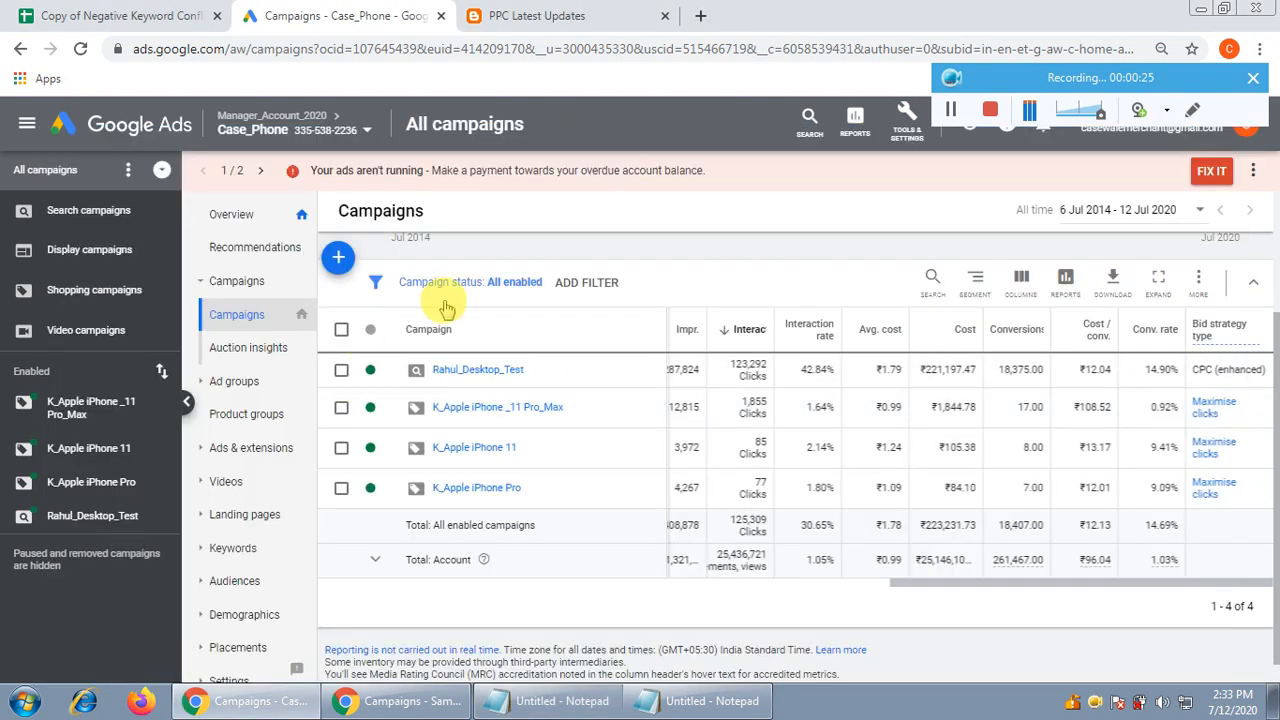
click(565, 703)
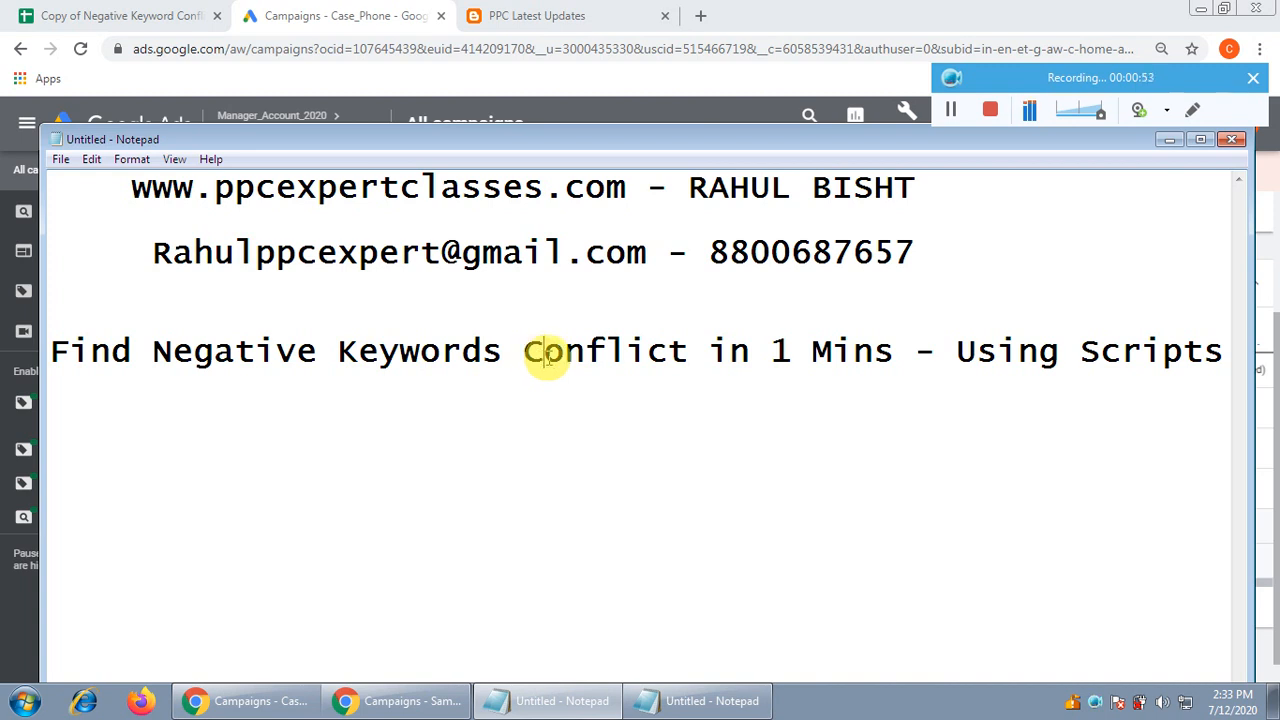
click(607, 354)
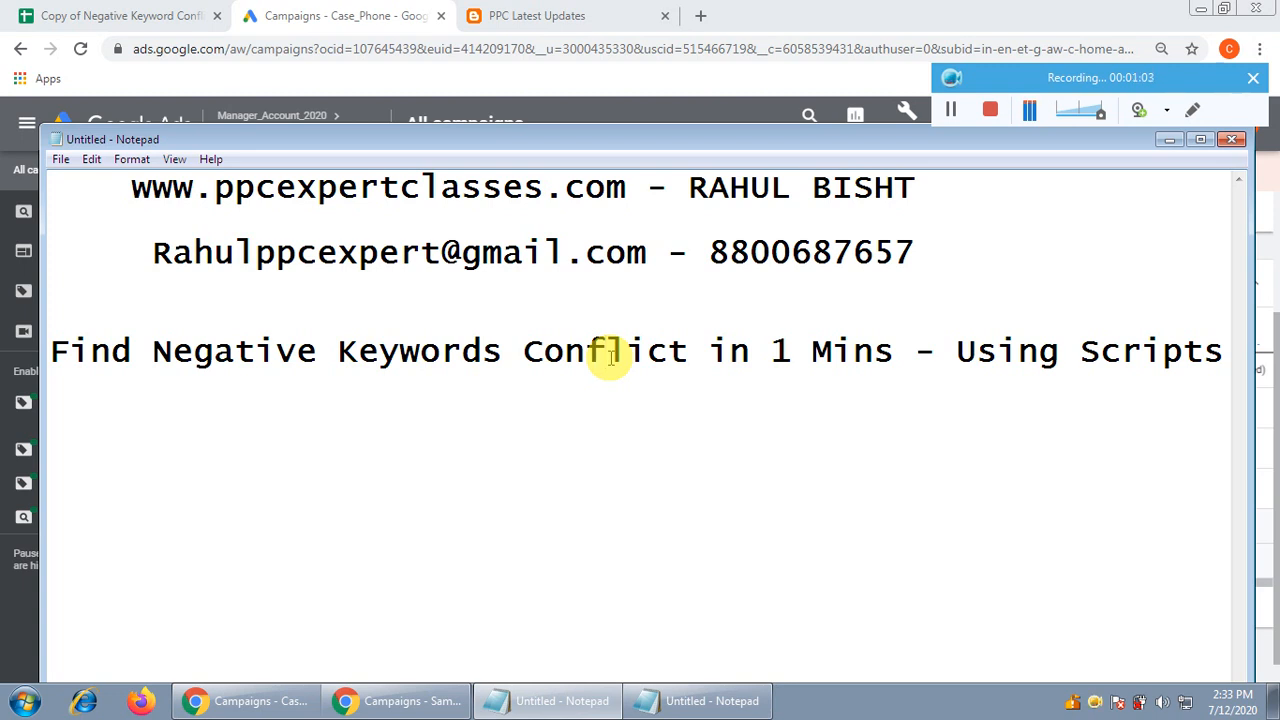
click(1170, 140)
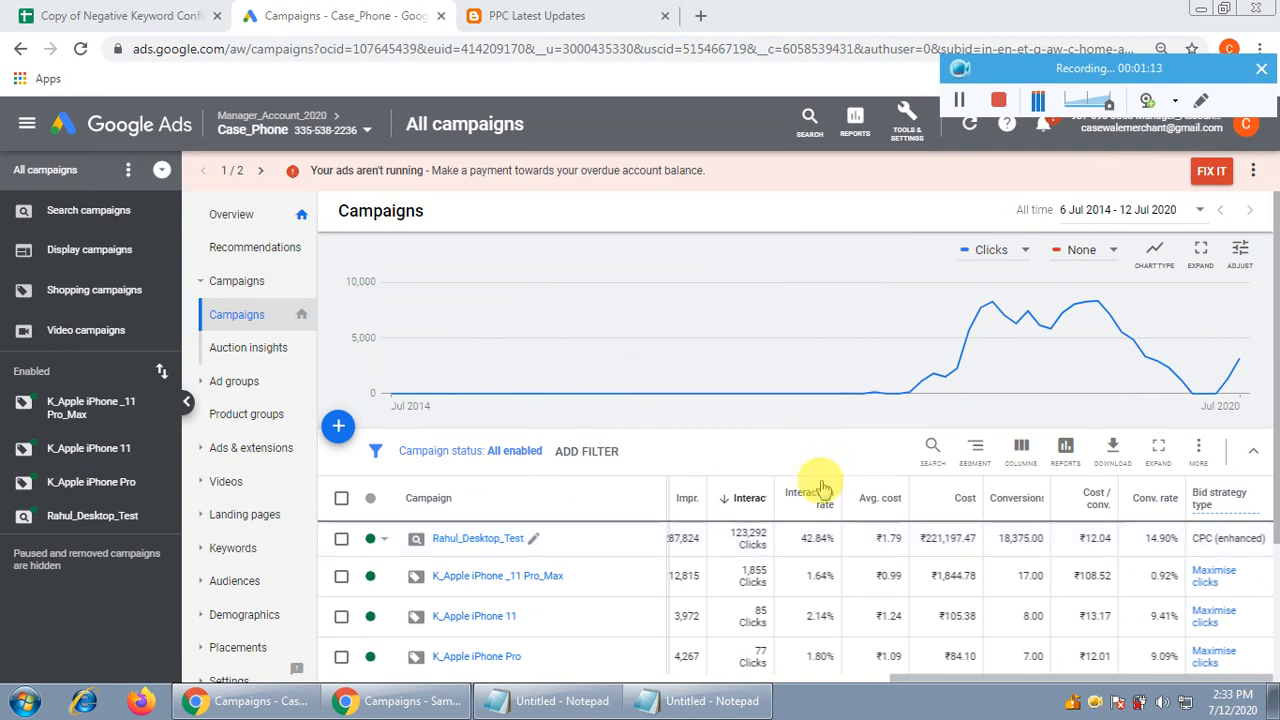
Scroll down to the campaign metrics table, then switch to the PPC Latest Updates blog post
scroll(785, 395, down, 2)
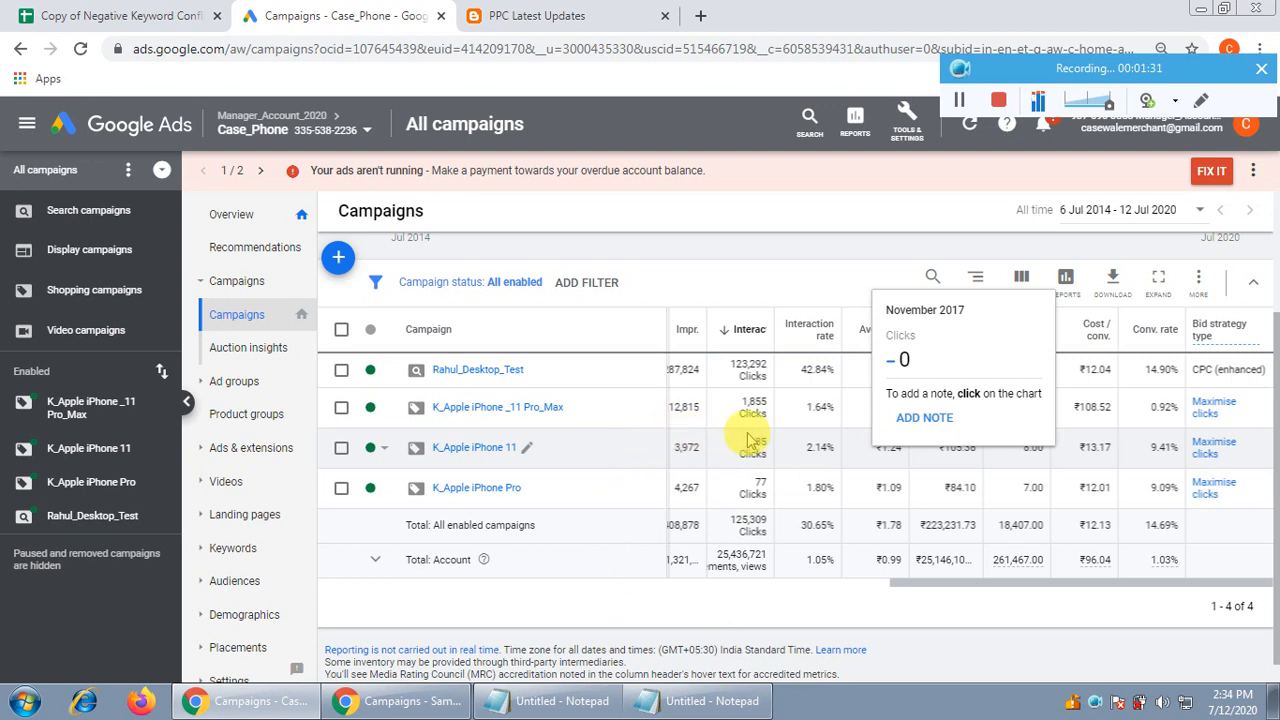
click(551, 12)
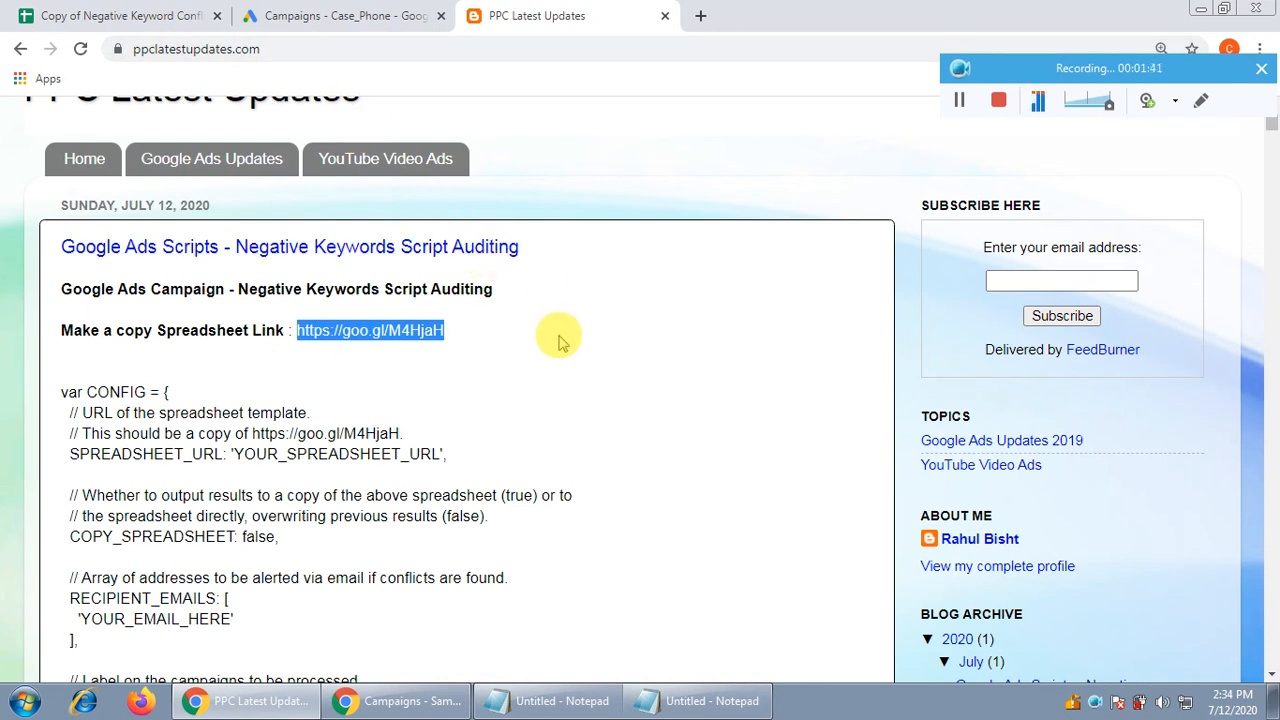
Read through the Negative Keywords Script Auditing post's spreadsheet link and script configuration
click(550, 428)
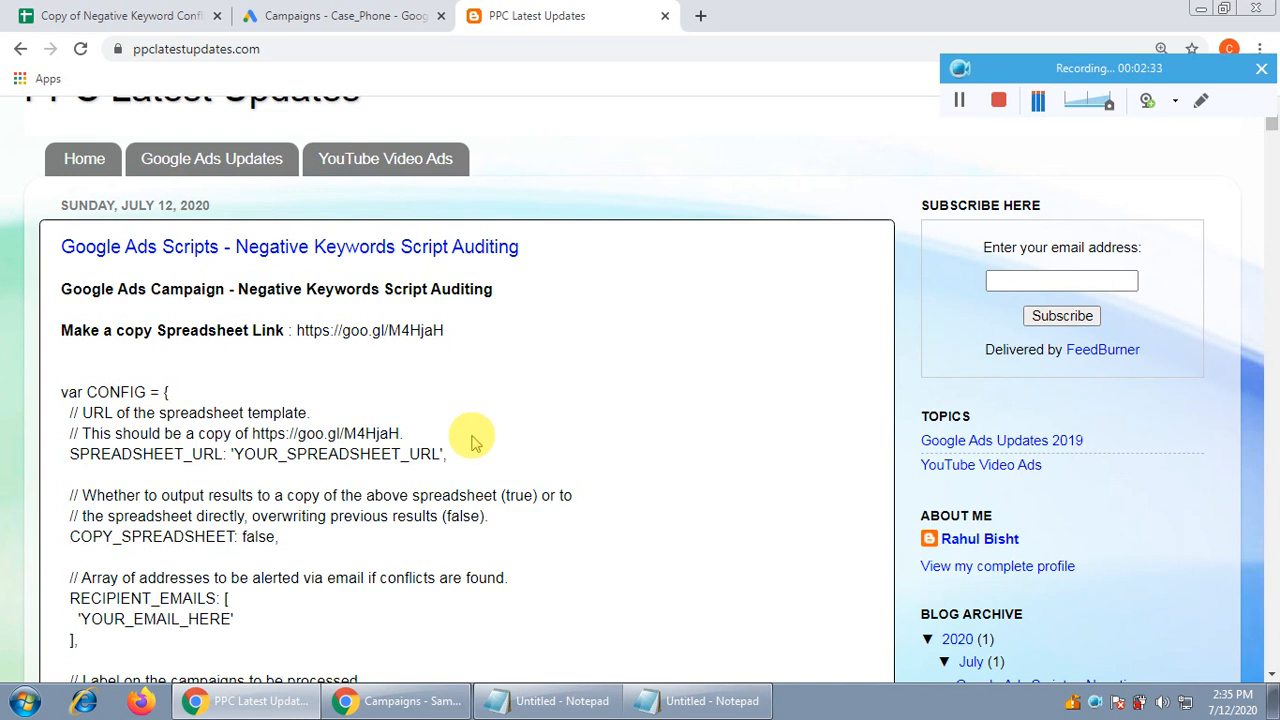
scroll(486, 440, down, 1)
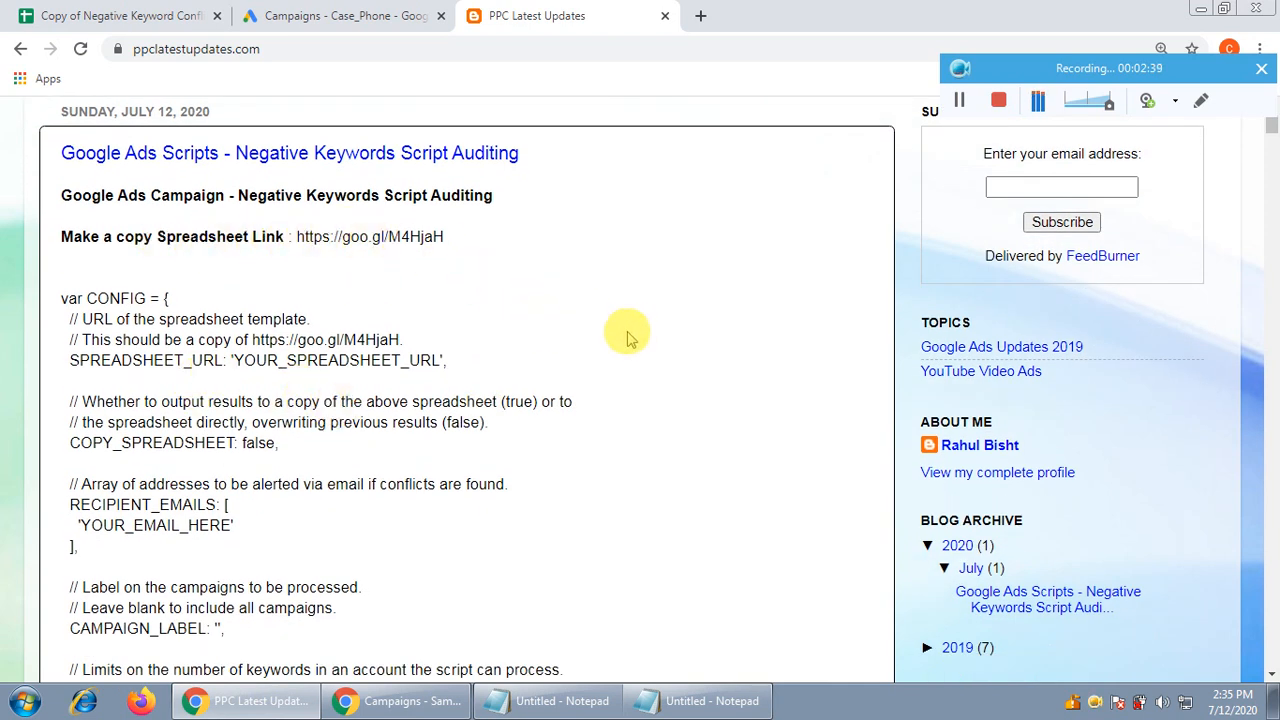
scroll(628, 340, up, 2)
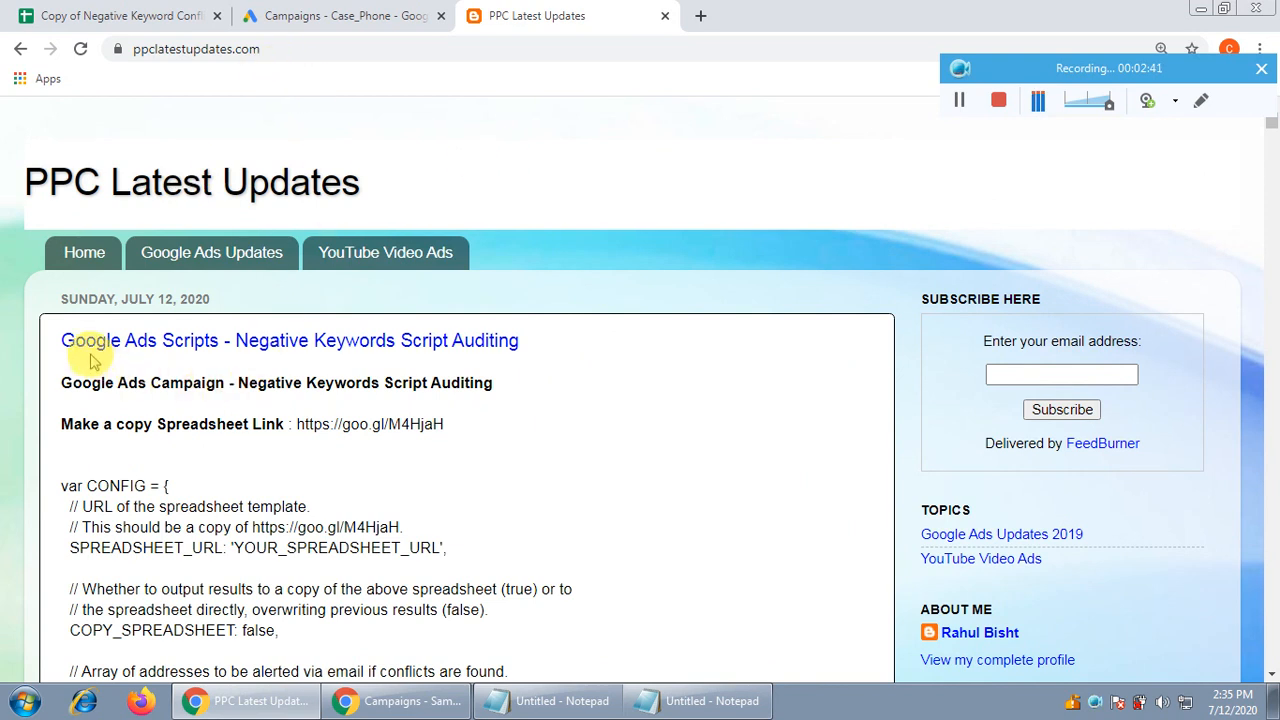
scroll(653, 479, down, 1)
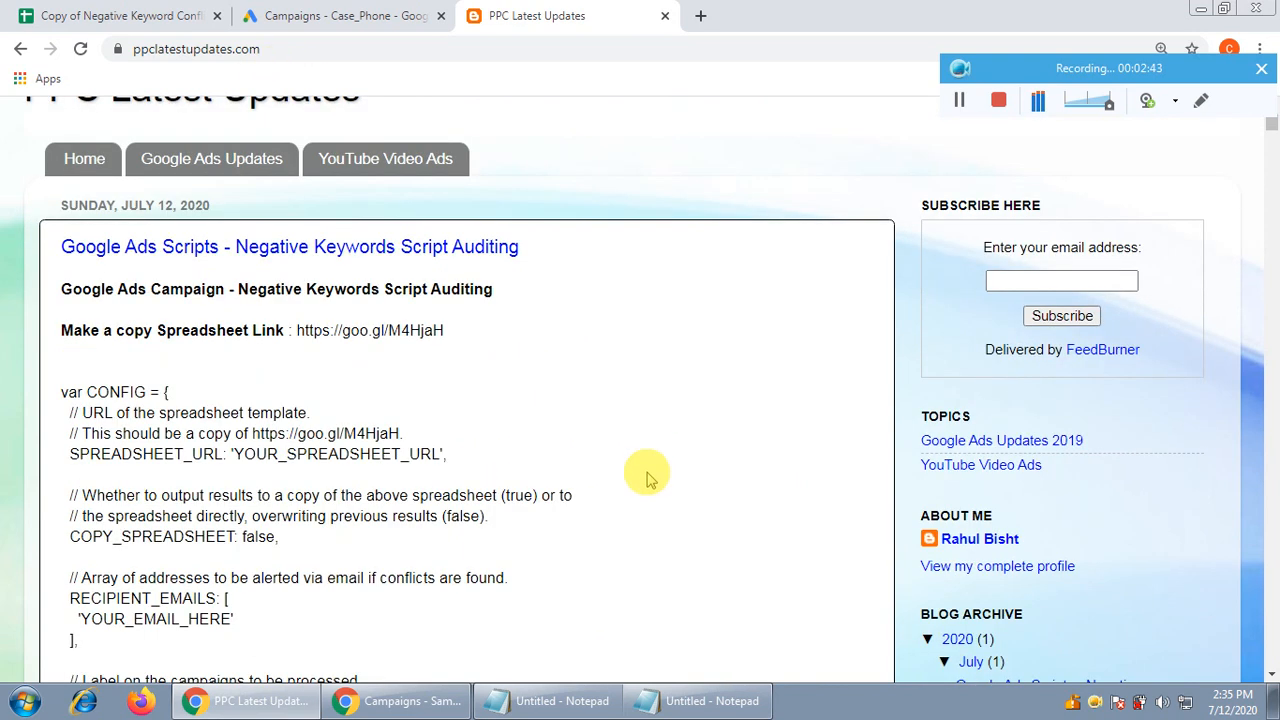
Return to the Campaigns - Case_Phone page in Google Ads
click(398, 700)
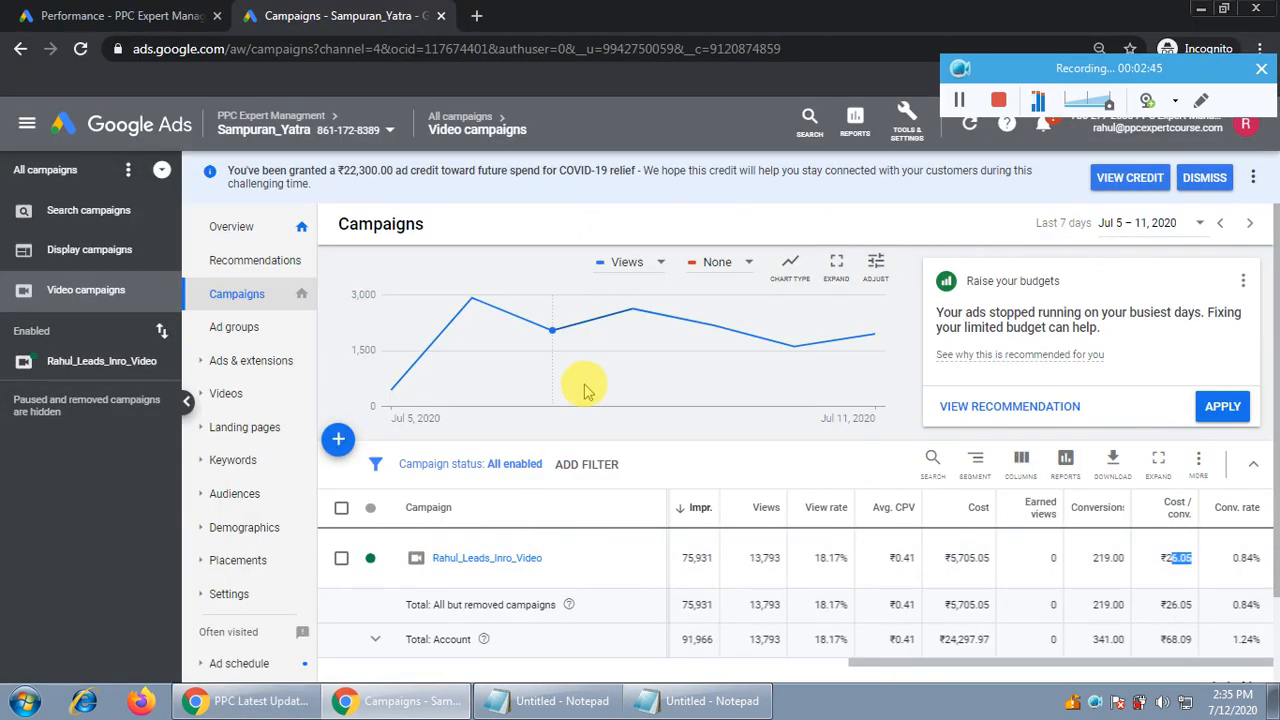
click(247, 700)
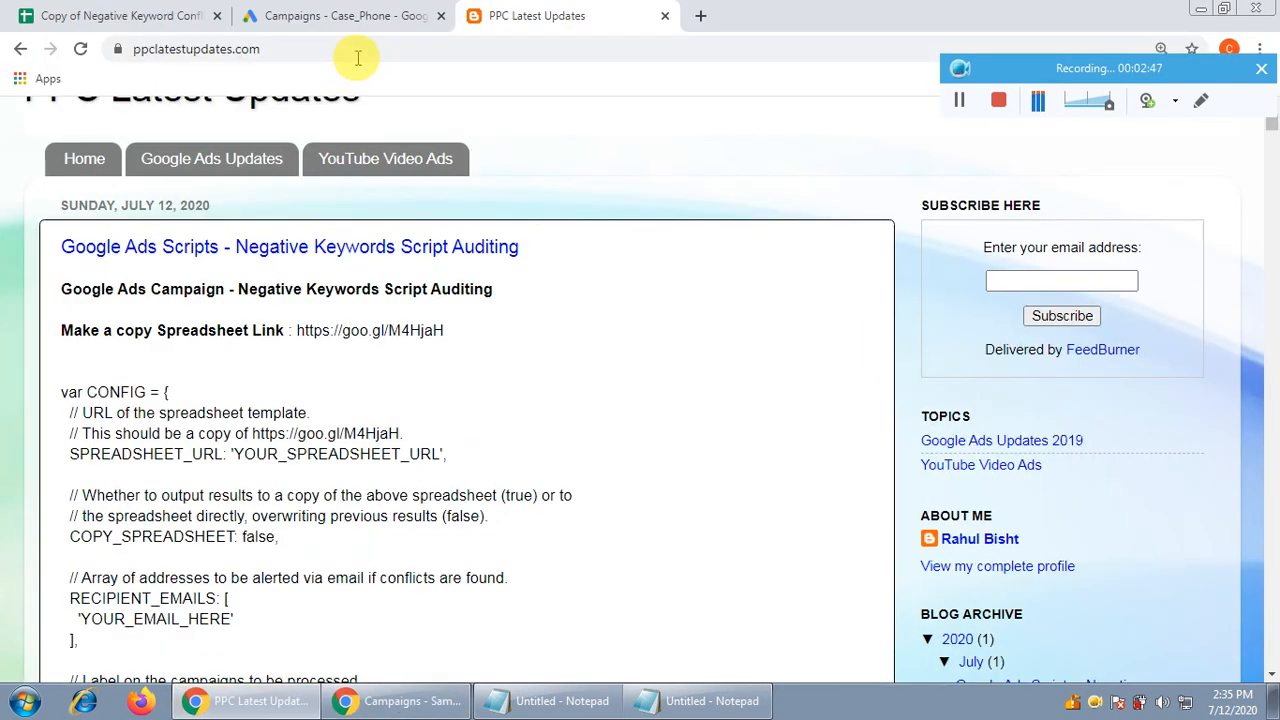
click(366, 16)
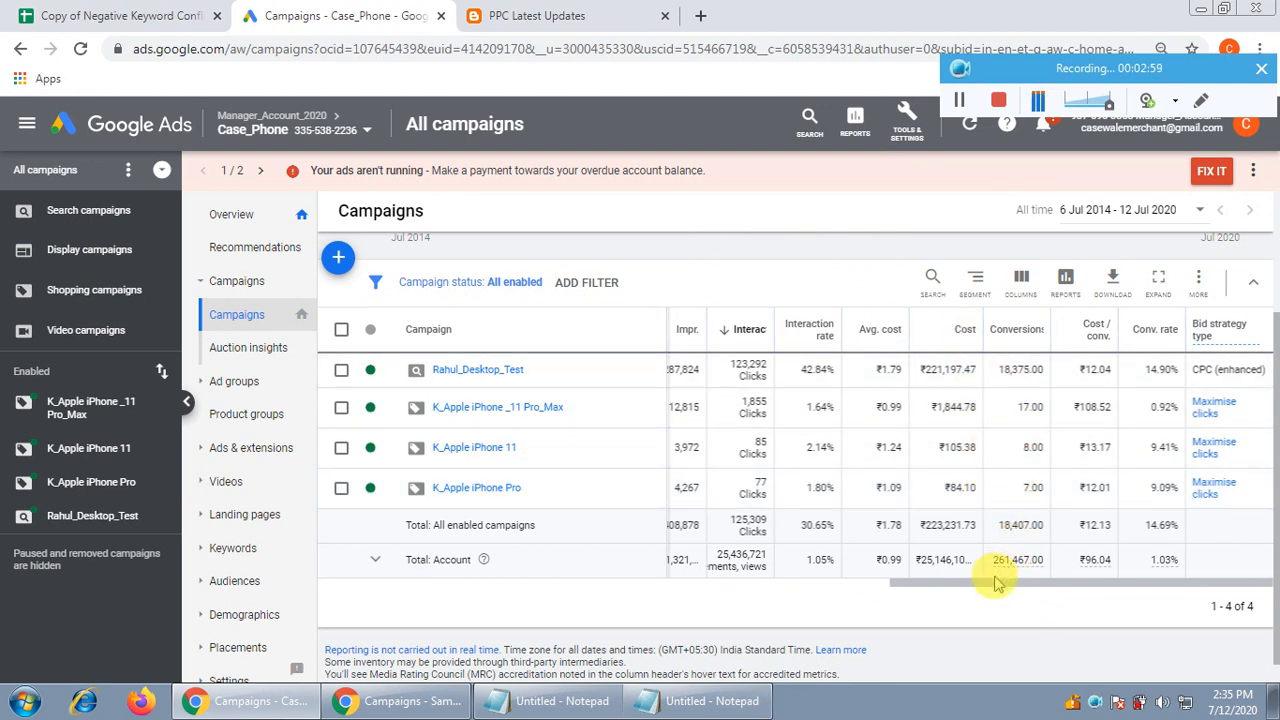
Go to Tools & Settings > Bulk Actions > Scripts, zoom in, and create a new script
drag(1036, 590, 986, 557)
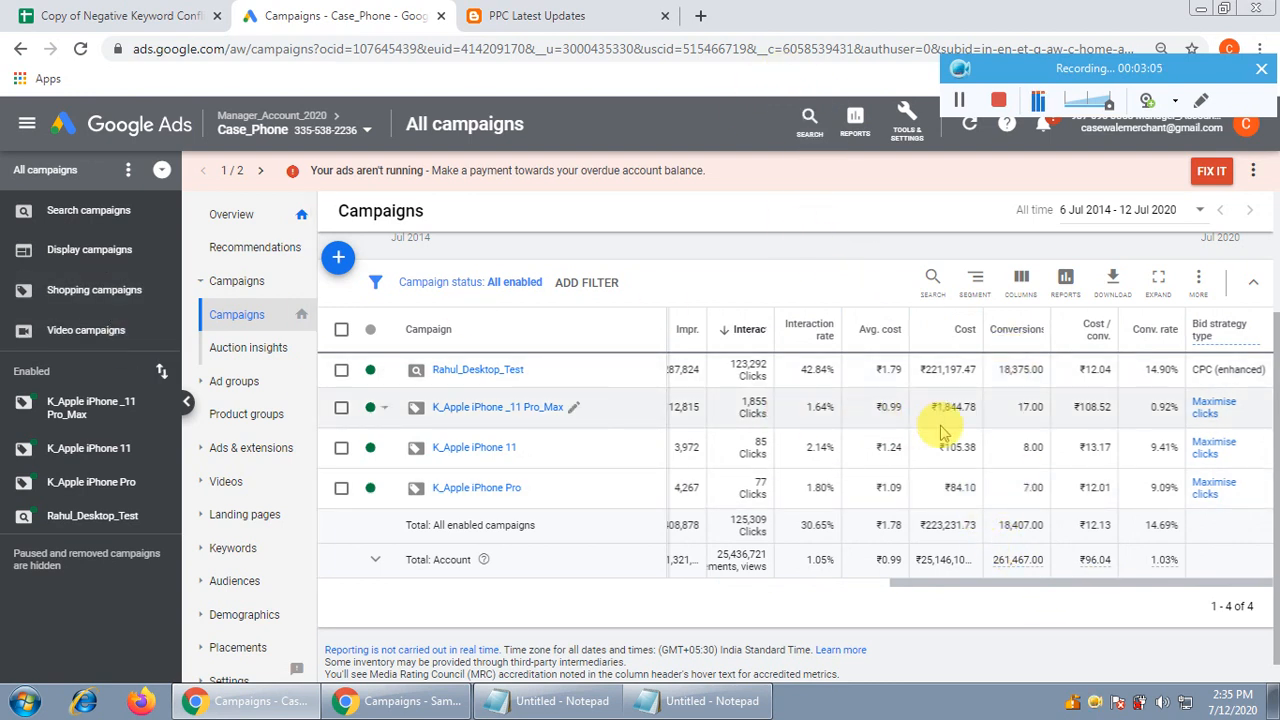
click(908, 118)
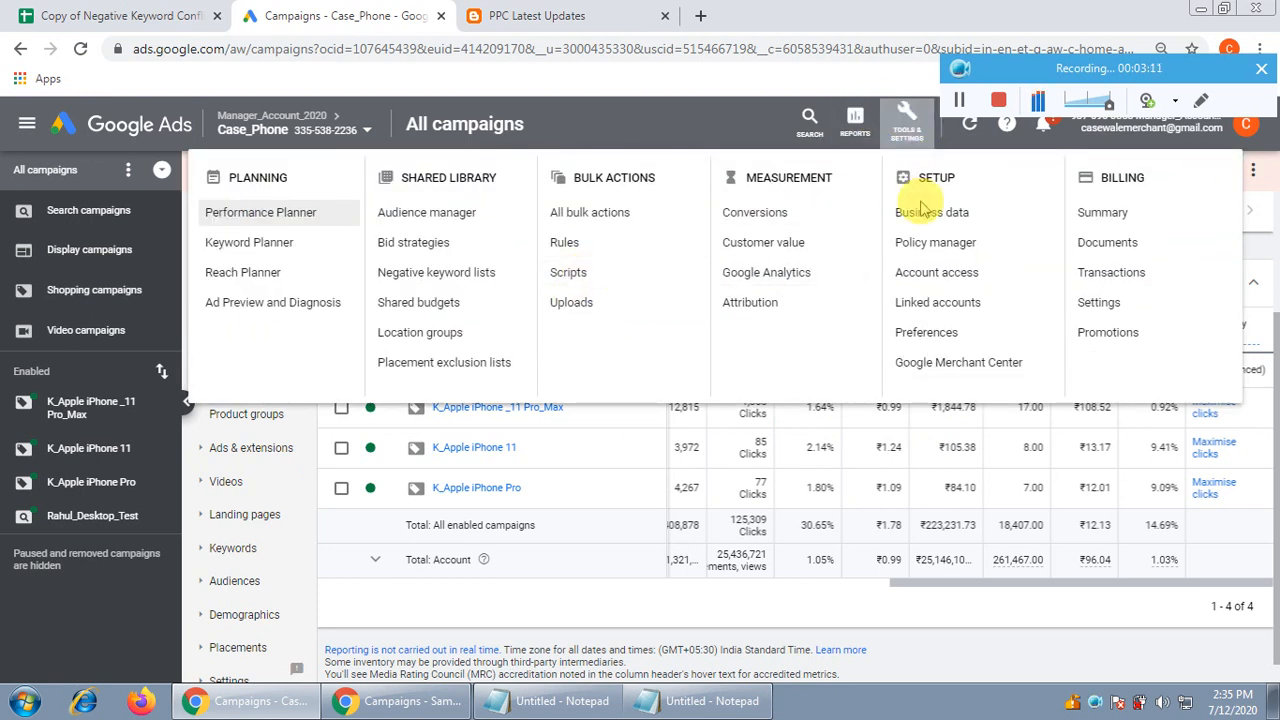
click(582, 280)
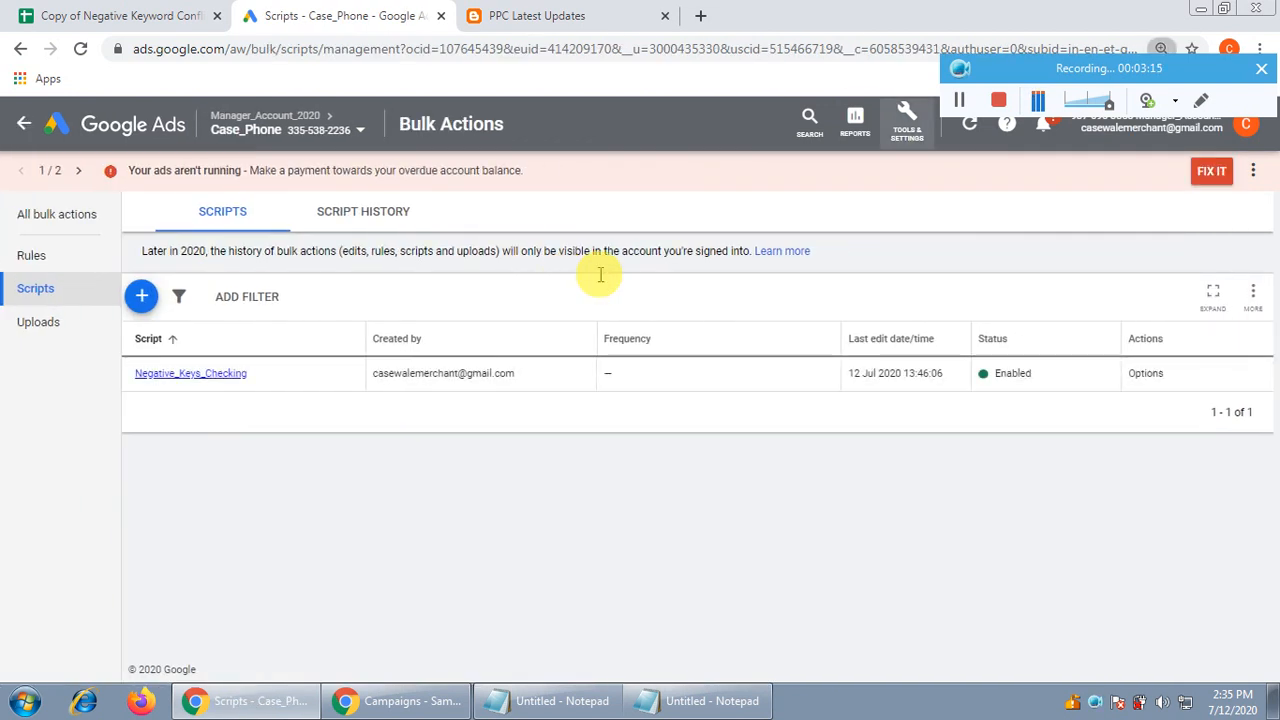
key(ctrl+plus)
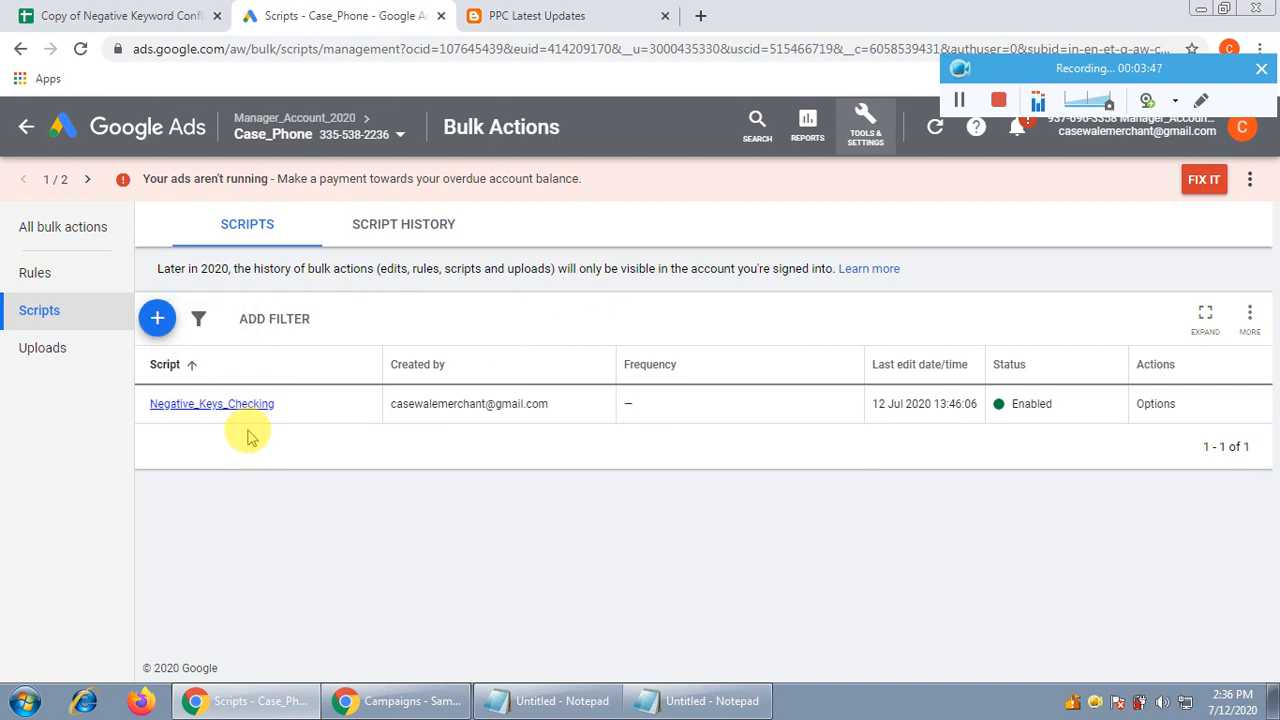
click(158, 318)
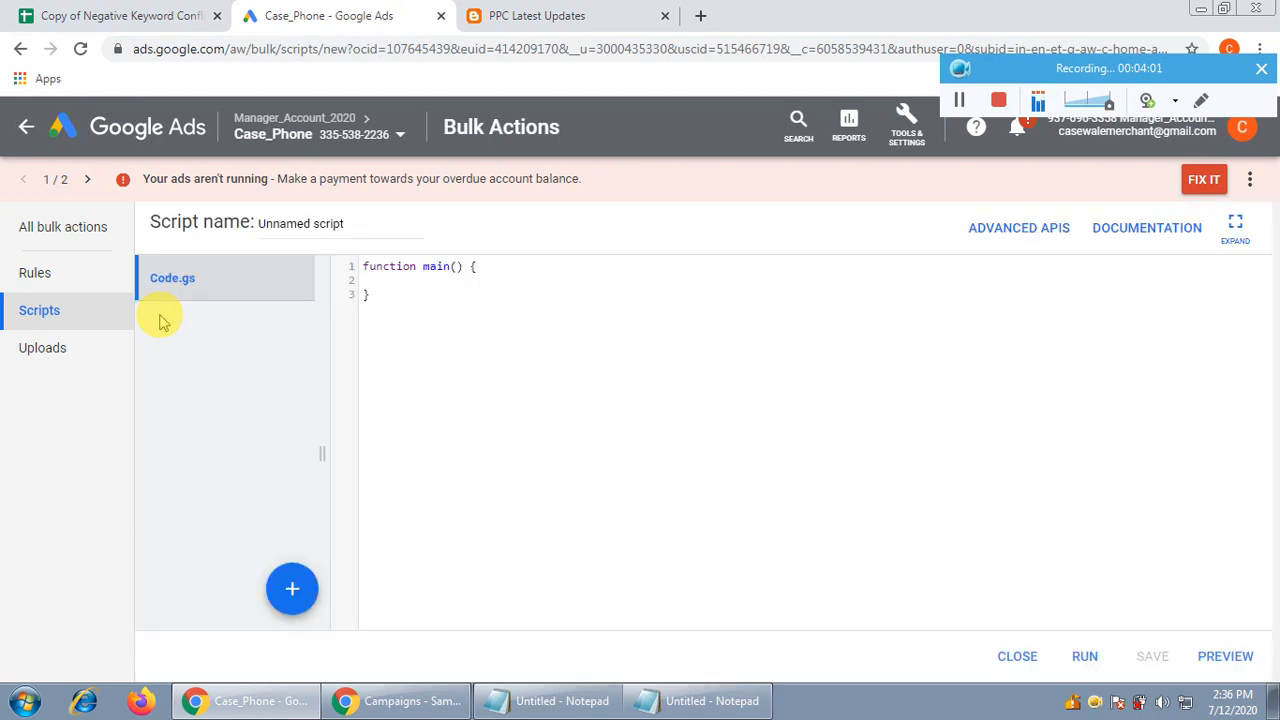
Delete the default main function code from the new script's editor
click(468, 357)
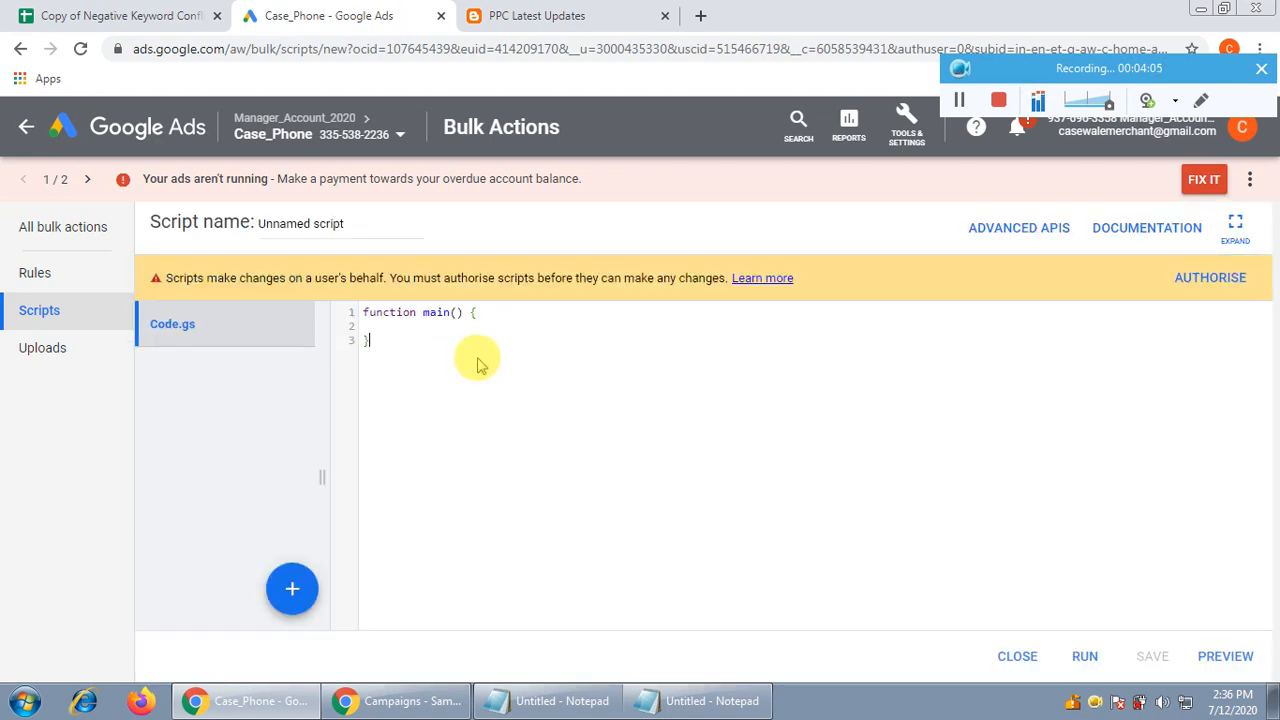
key(ctrl+a)
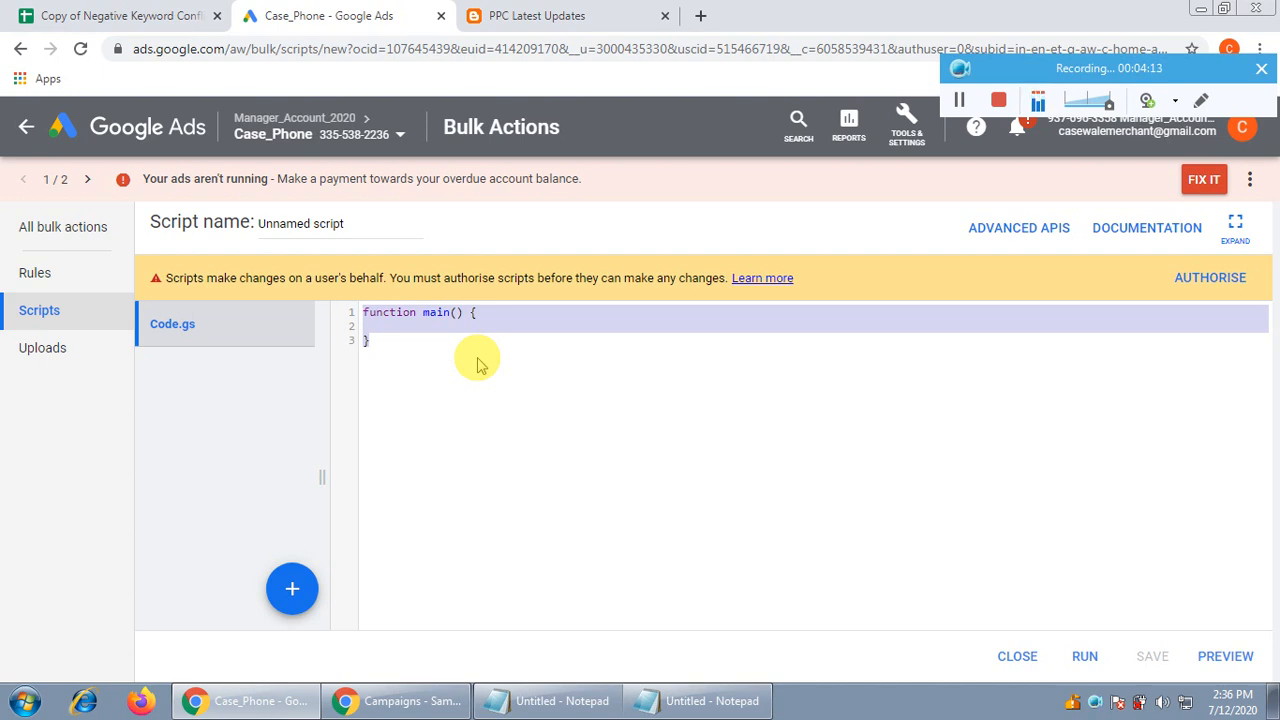
key(Delete)
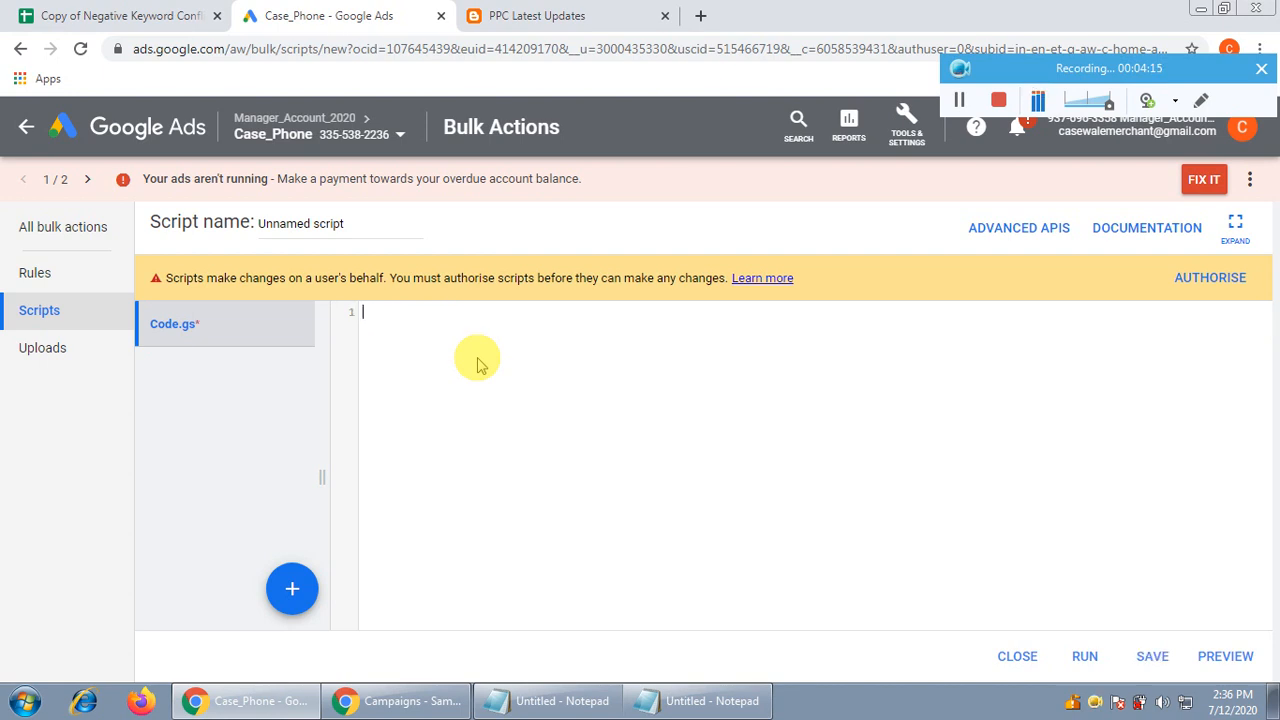
Copy the conflict script from Notepad, paste it into Code.gs, and zoom in
click(705, 700)
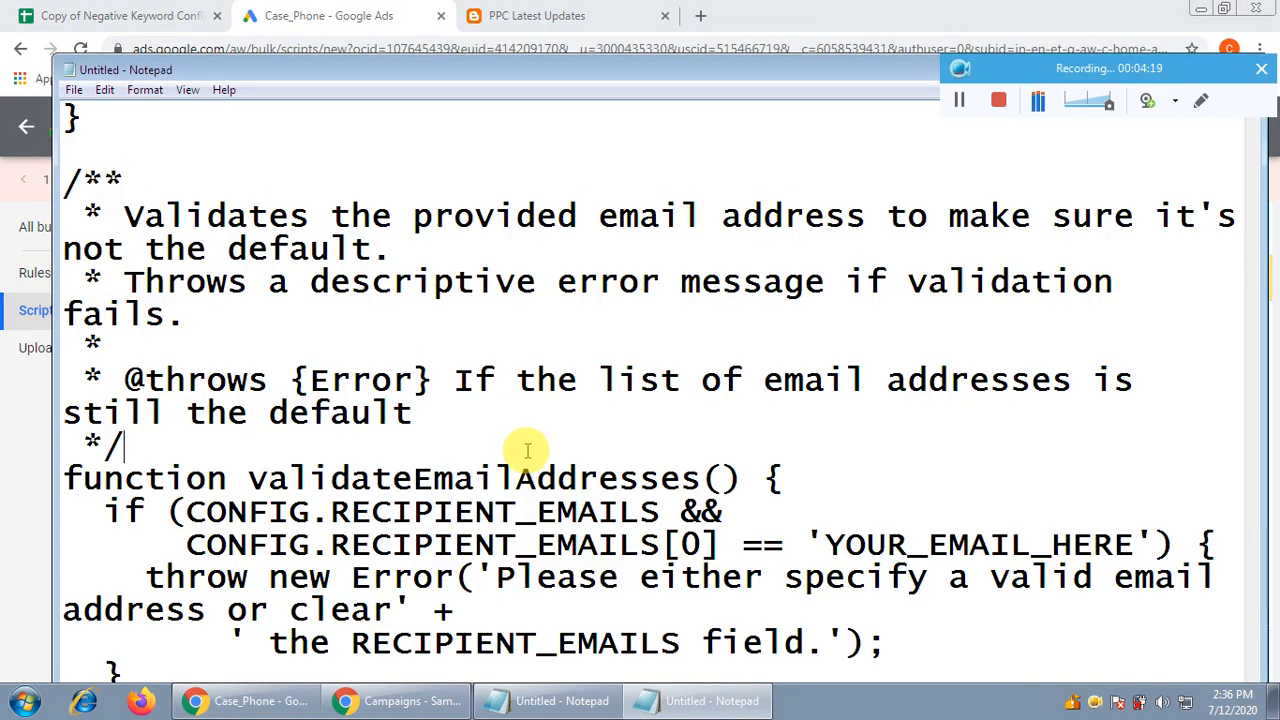
key(ctrl+a)
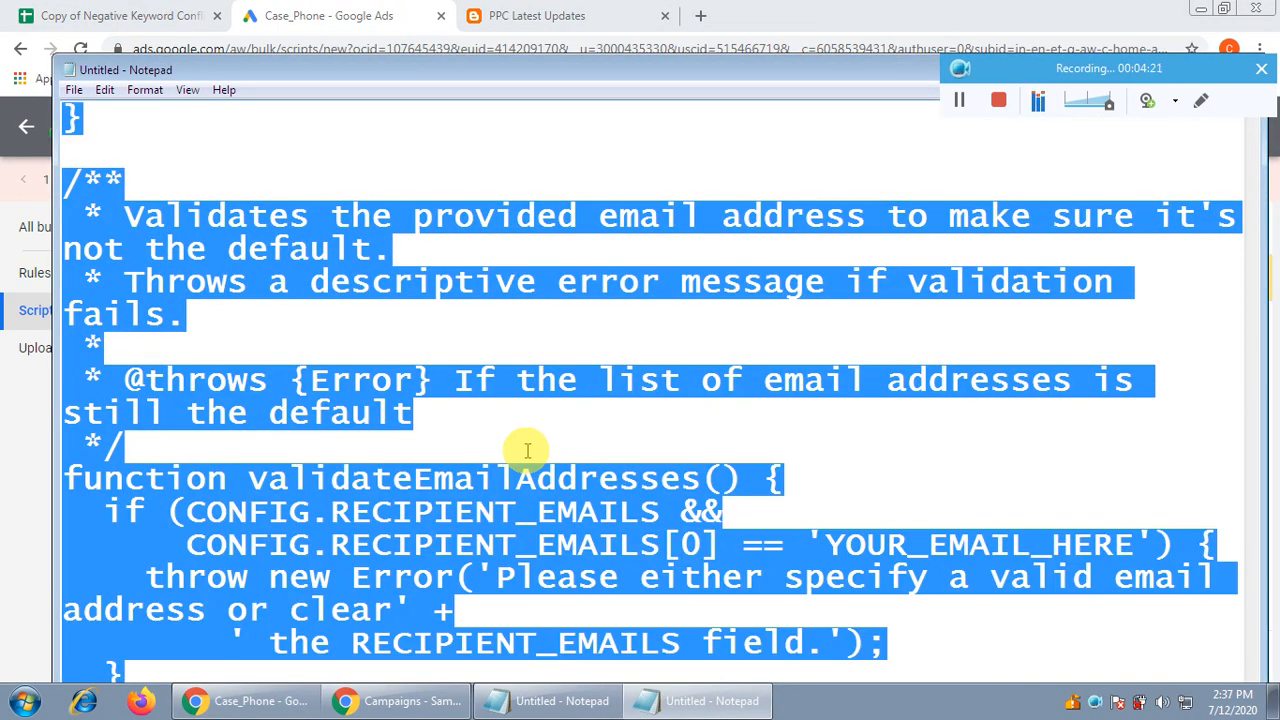
click(392, 705)
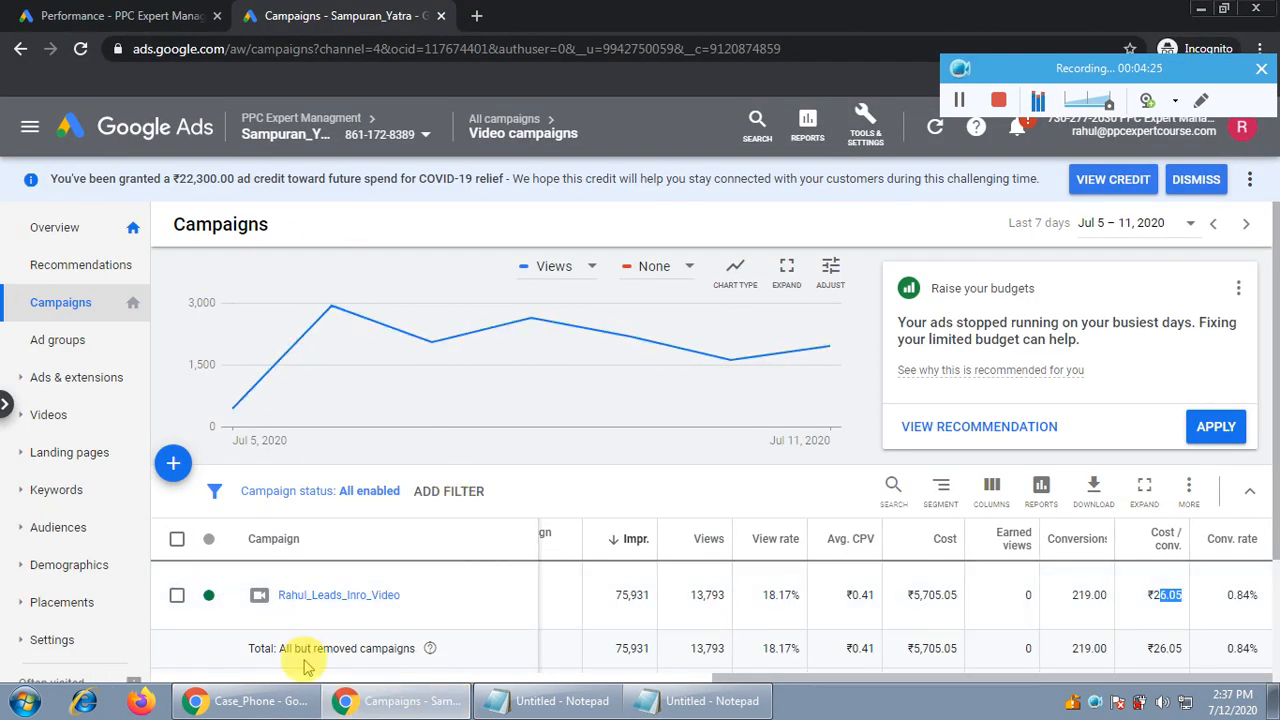
click(252, 705)
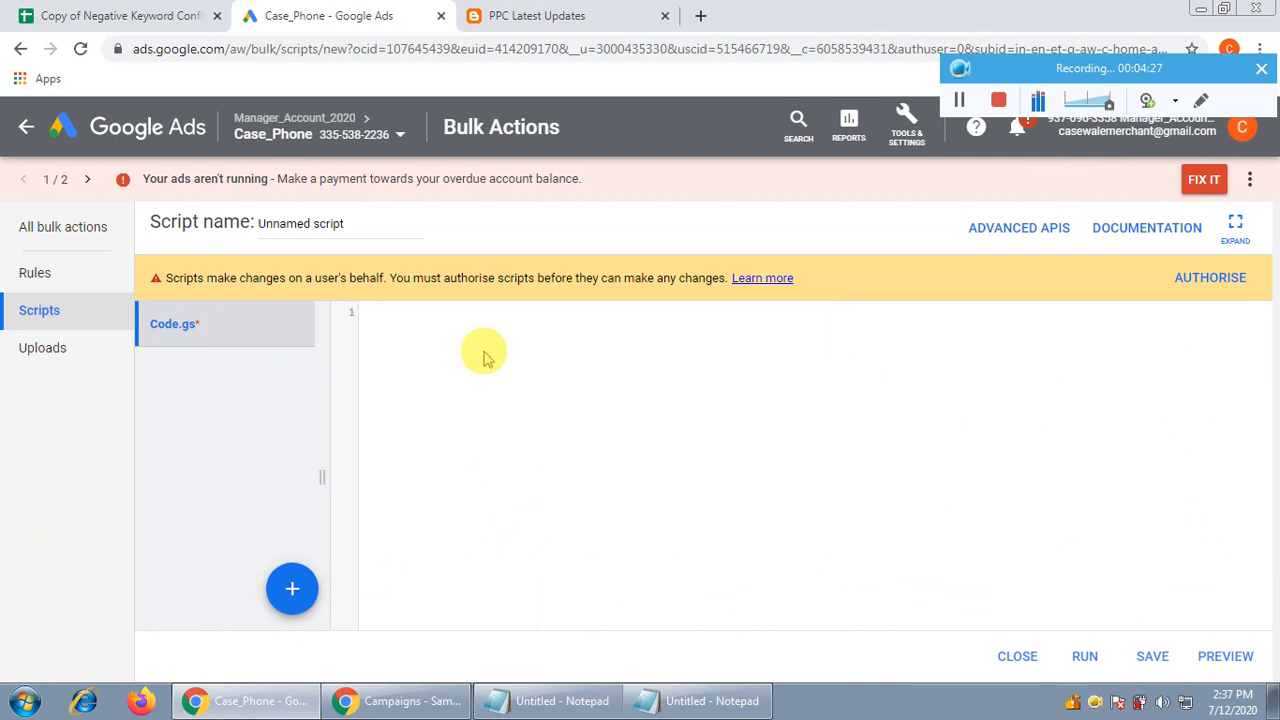
key(ctrl+v)
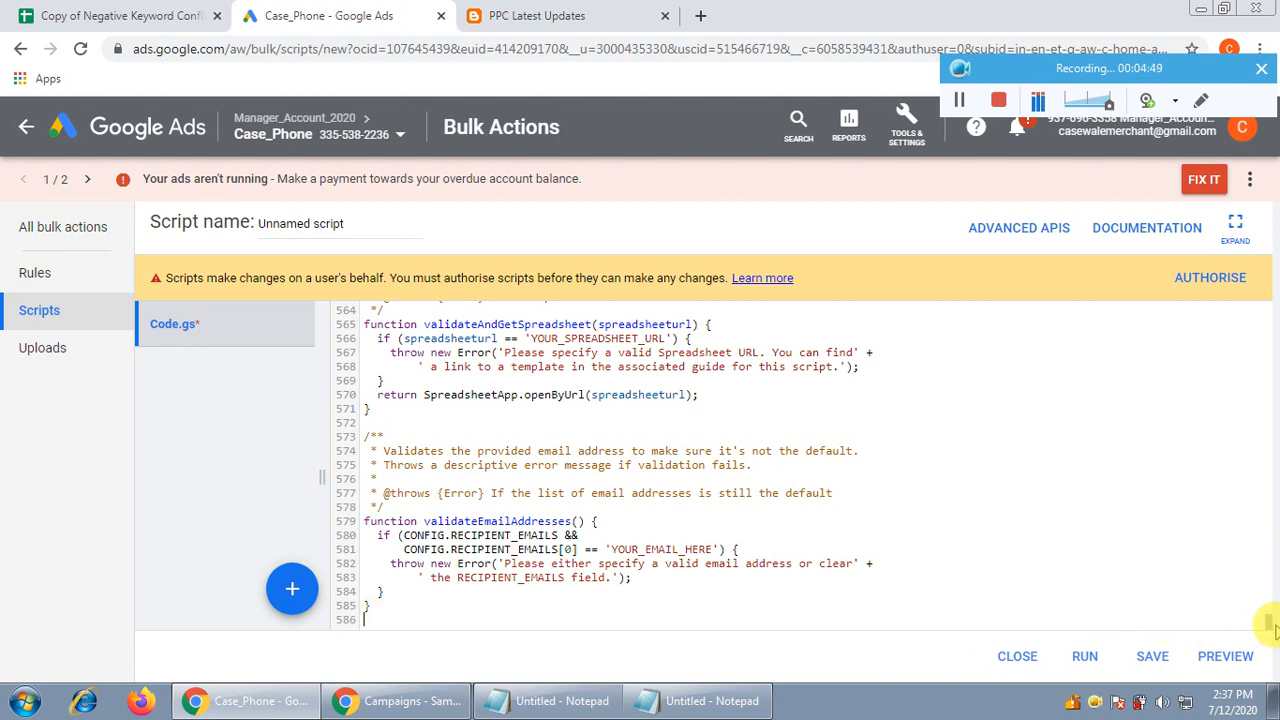
drag(1268, 622, 1250, 314)
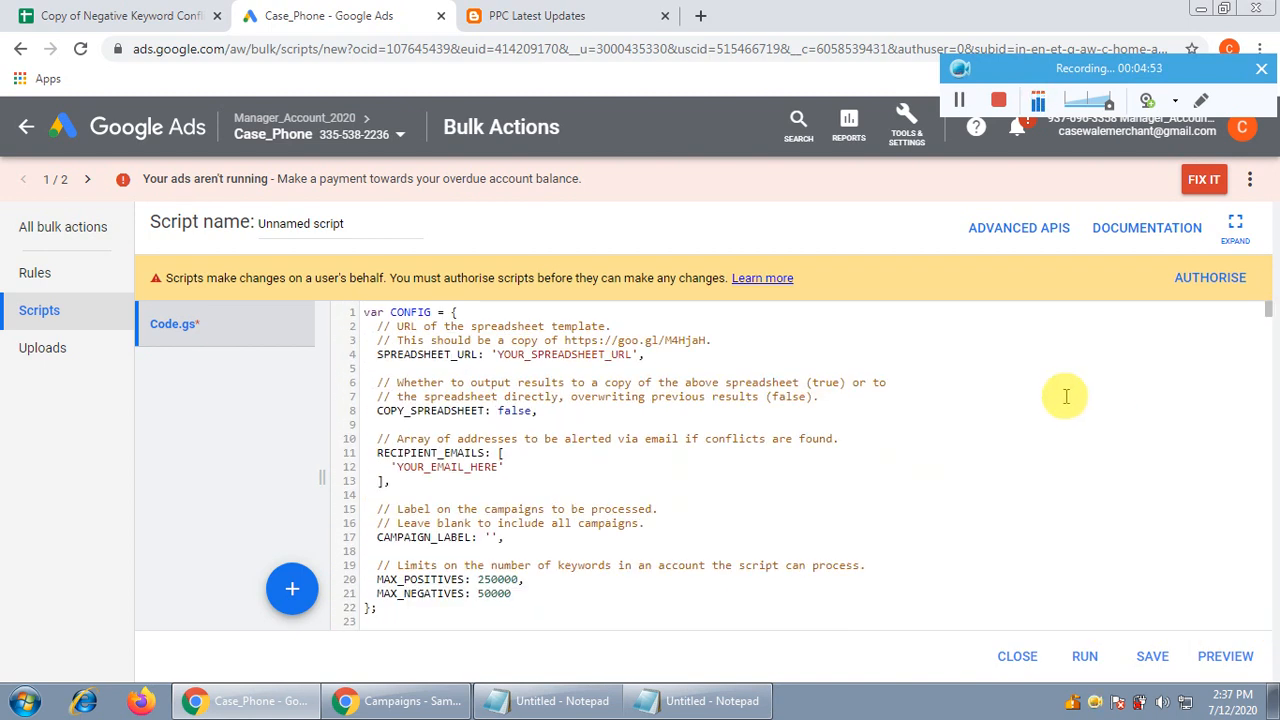
key(ctrl+plus)
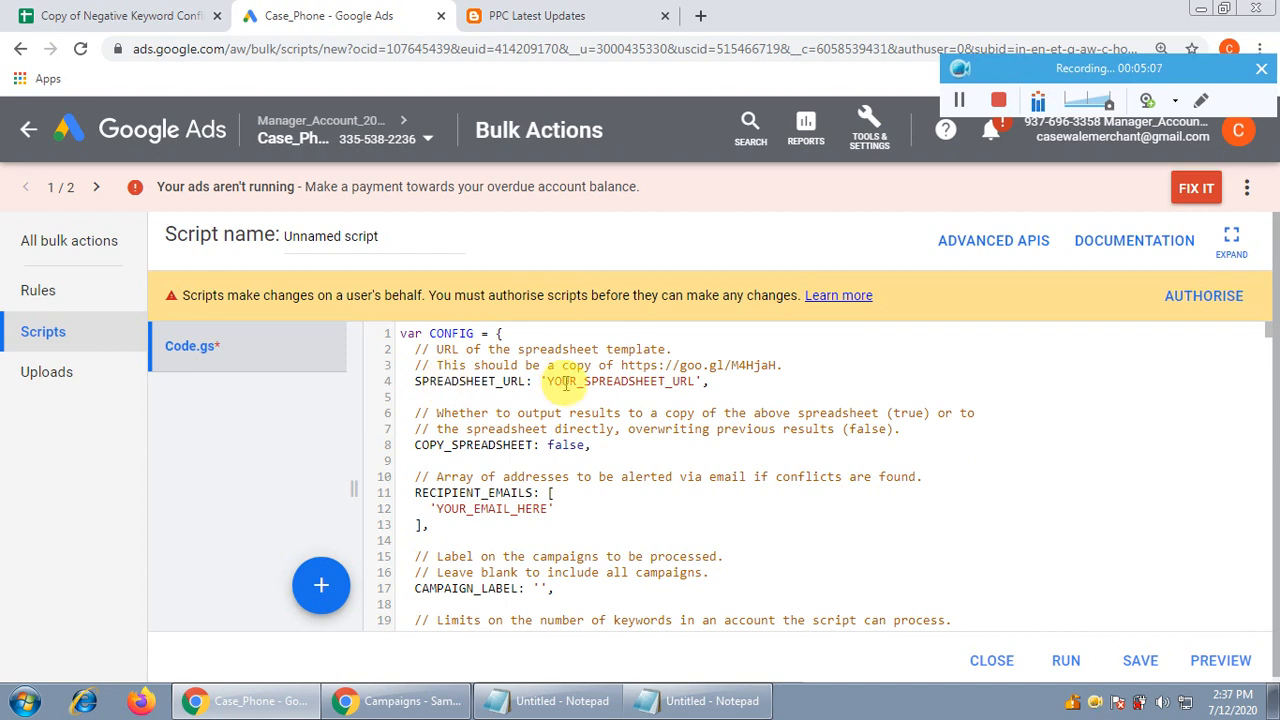
click(584, 12)
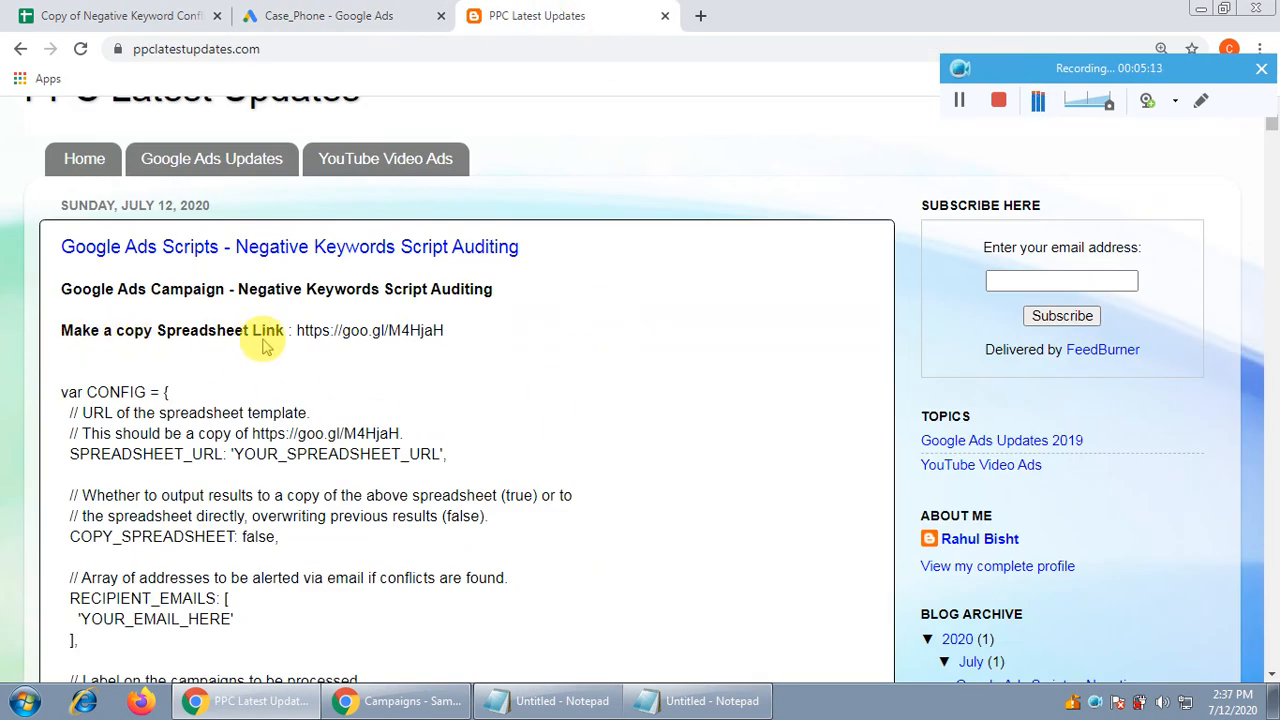
drag(295, 330, 445, 330)
key(ctrl+c)
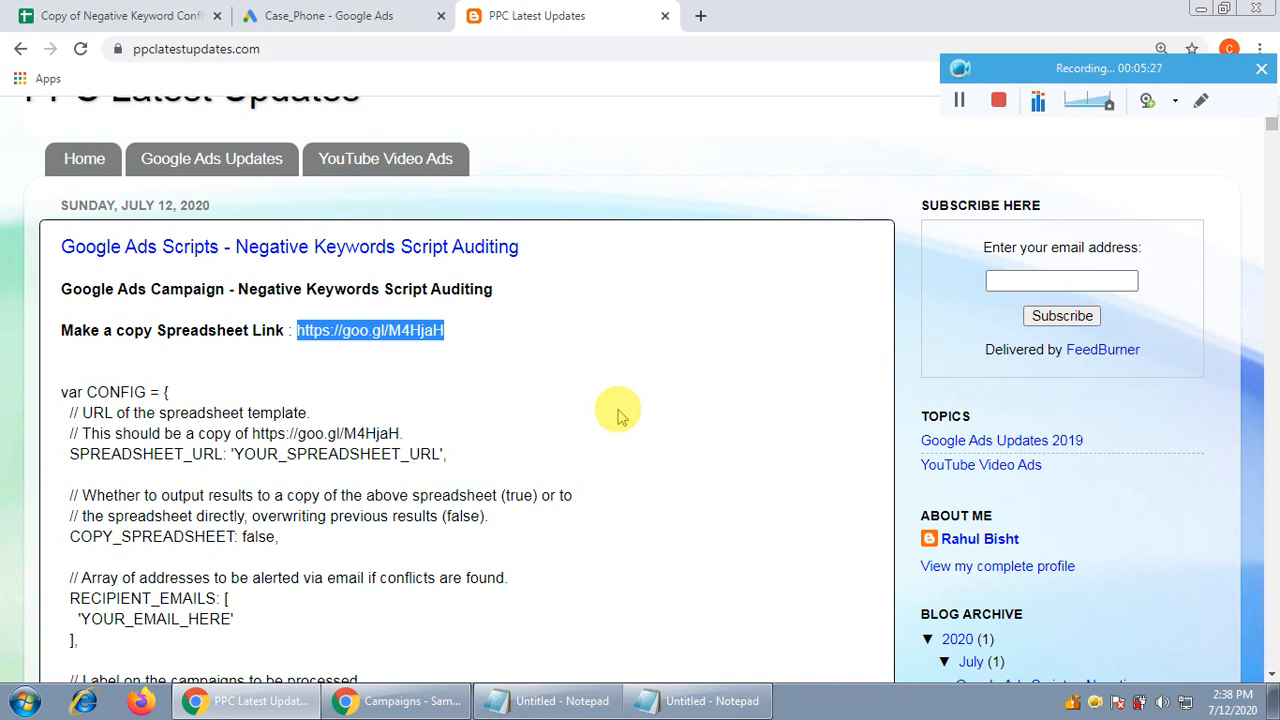
click(326, 12)
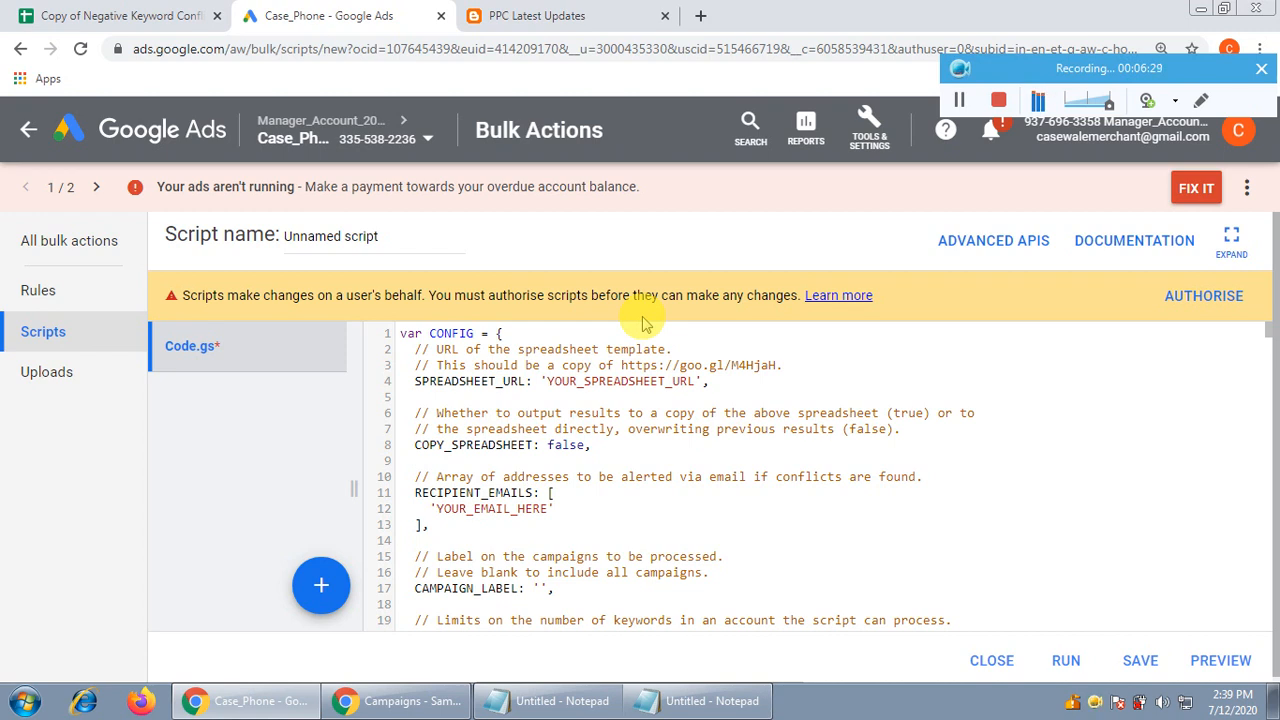
click(537, 15)
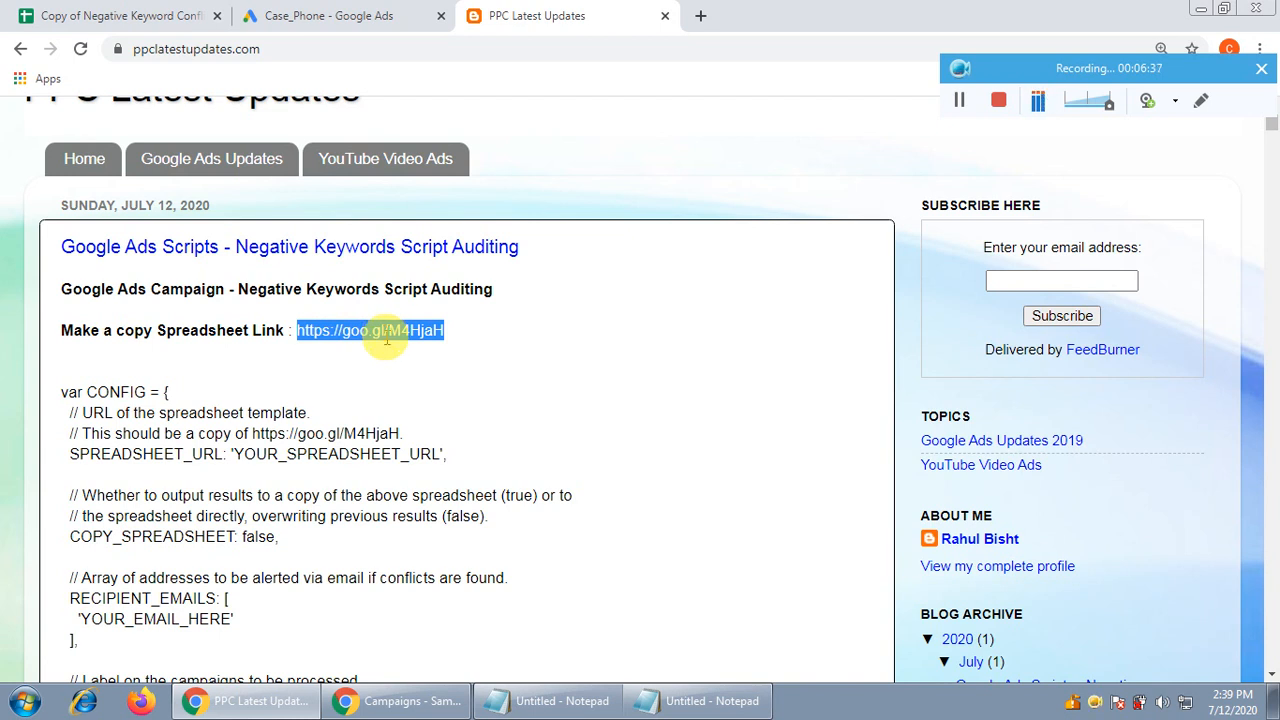
Switch back to the Case_Phone - Google Ads tab showing the unnamed script editor
click(417, 703)
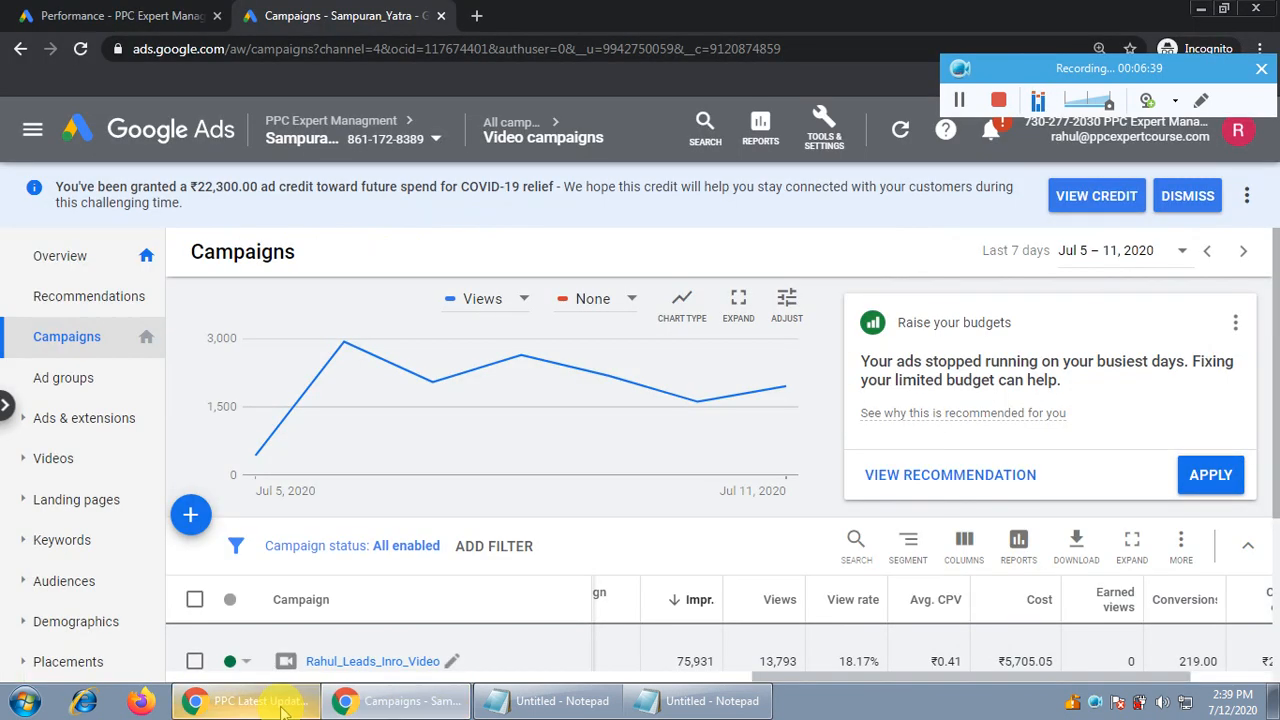
click(281, 703)
click(331, 12)
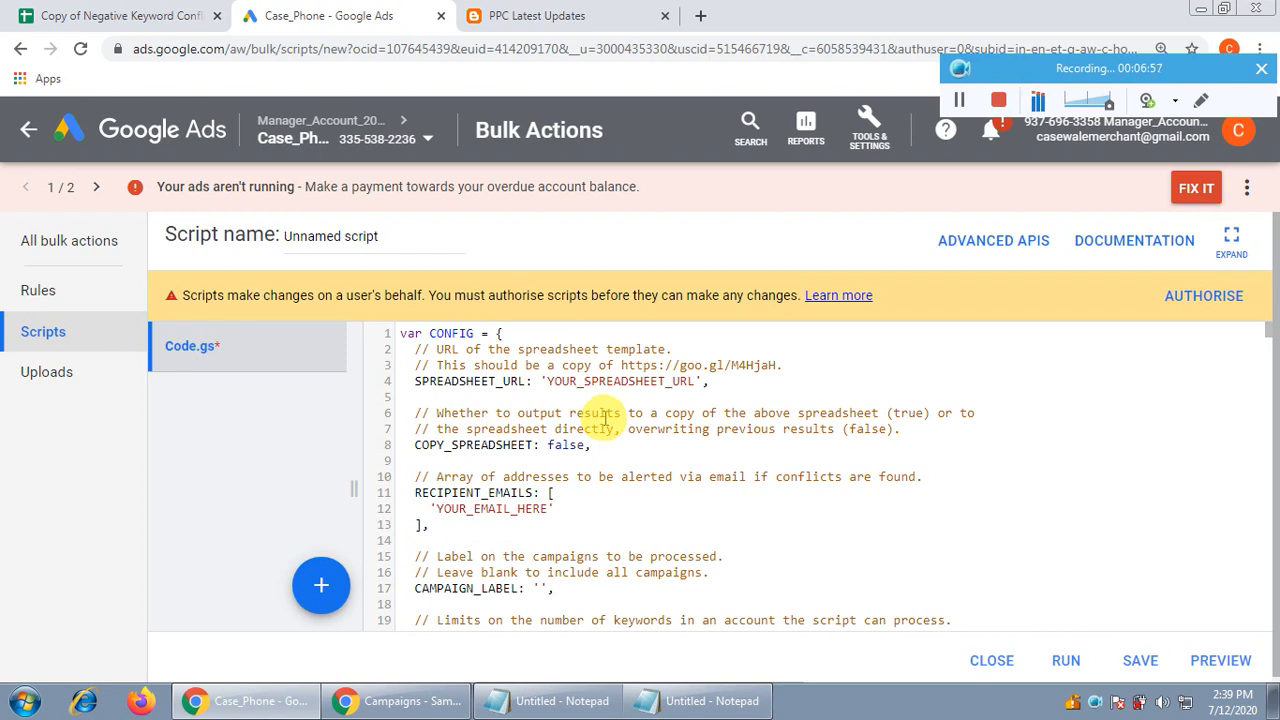
click(707, 27)
key(ctrl+v)
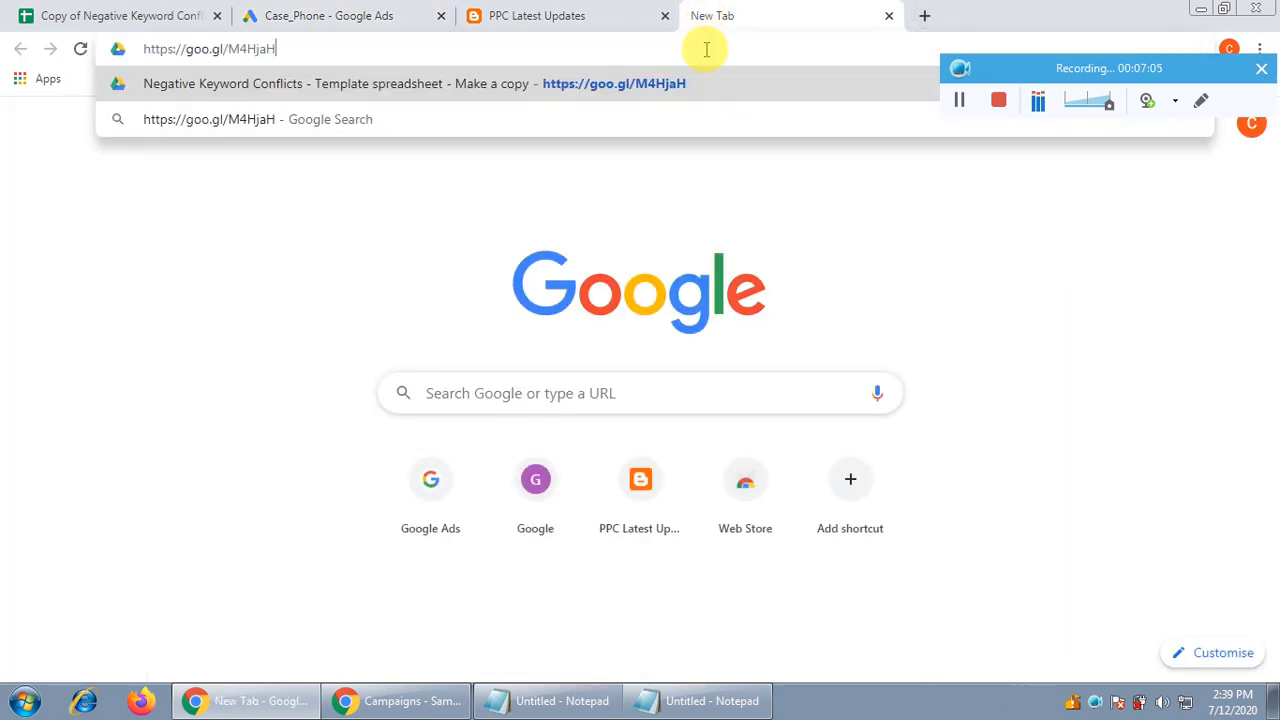
key(Return)
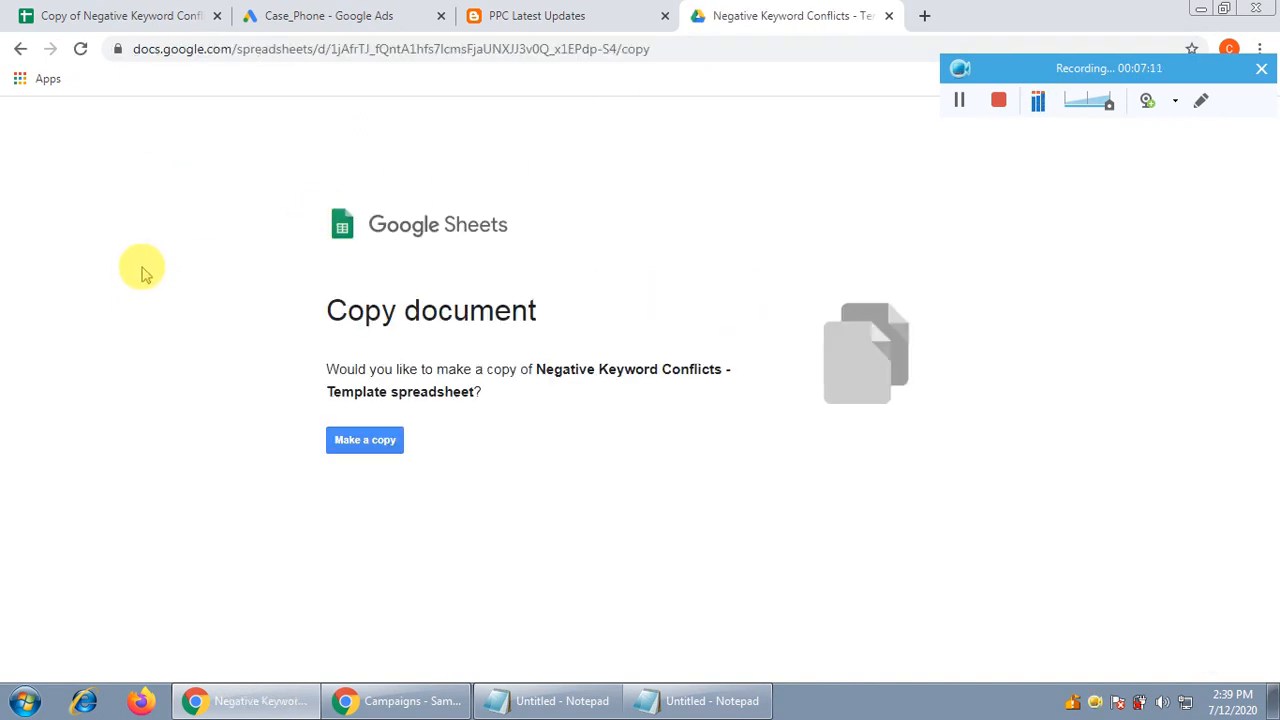
click(368, 446)
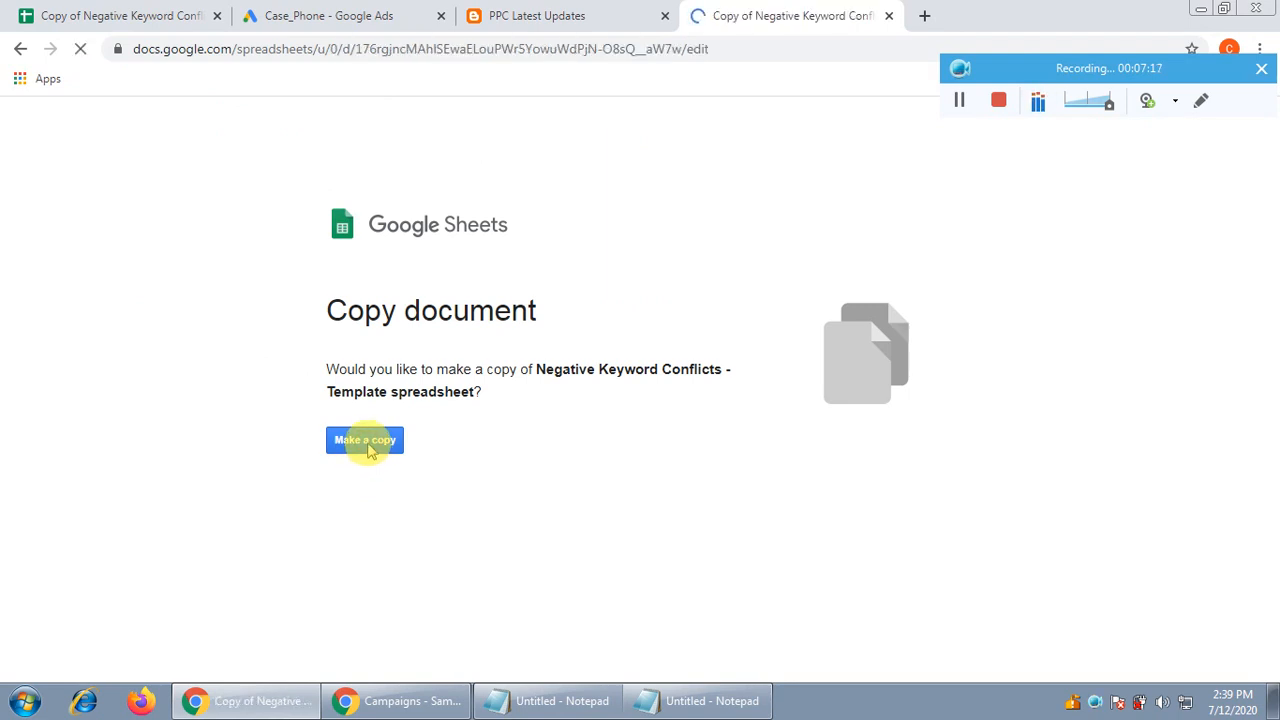
click(610, 50)
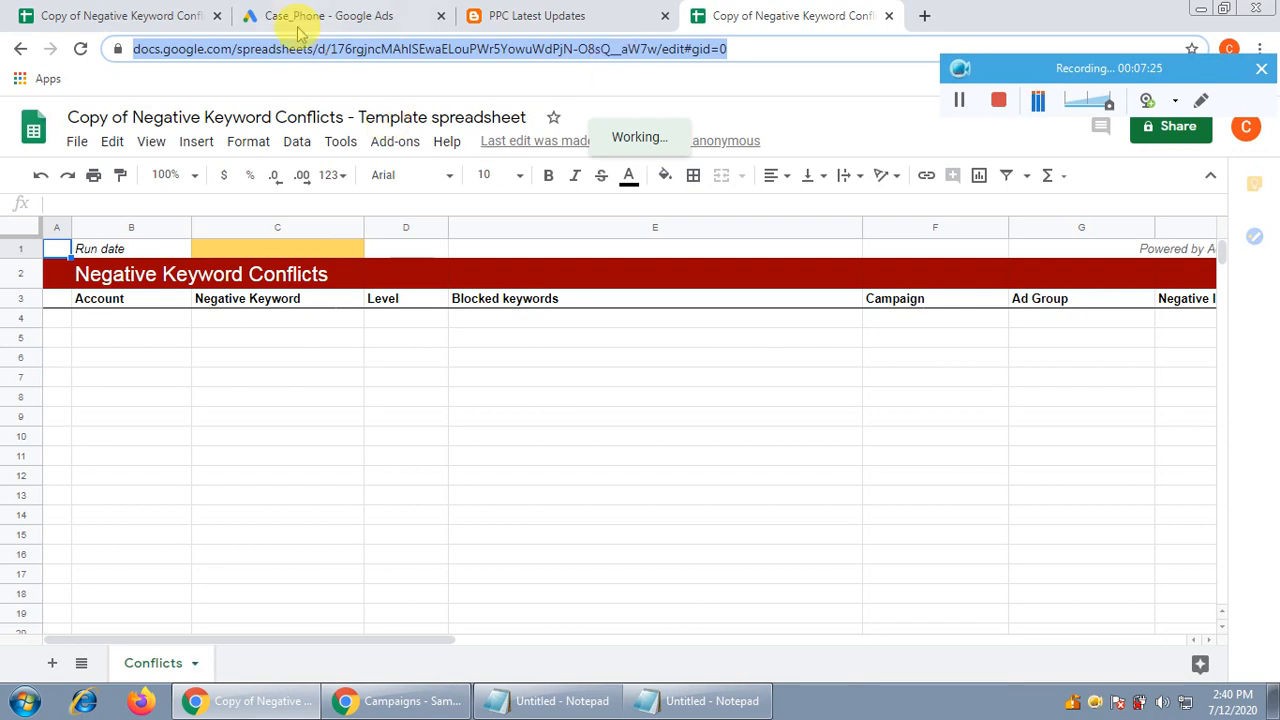
Replace 'YOUR_SPREADSHEET_URL' on line 4 with the copied sheet's URL, then return to the sheet
click(375, 12)
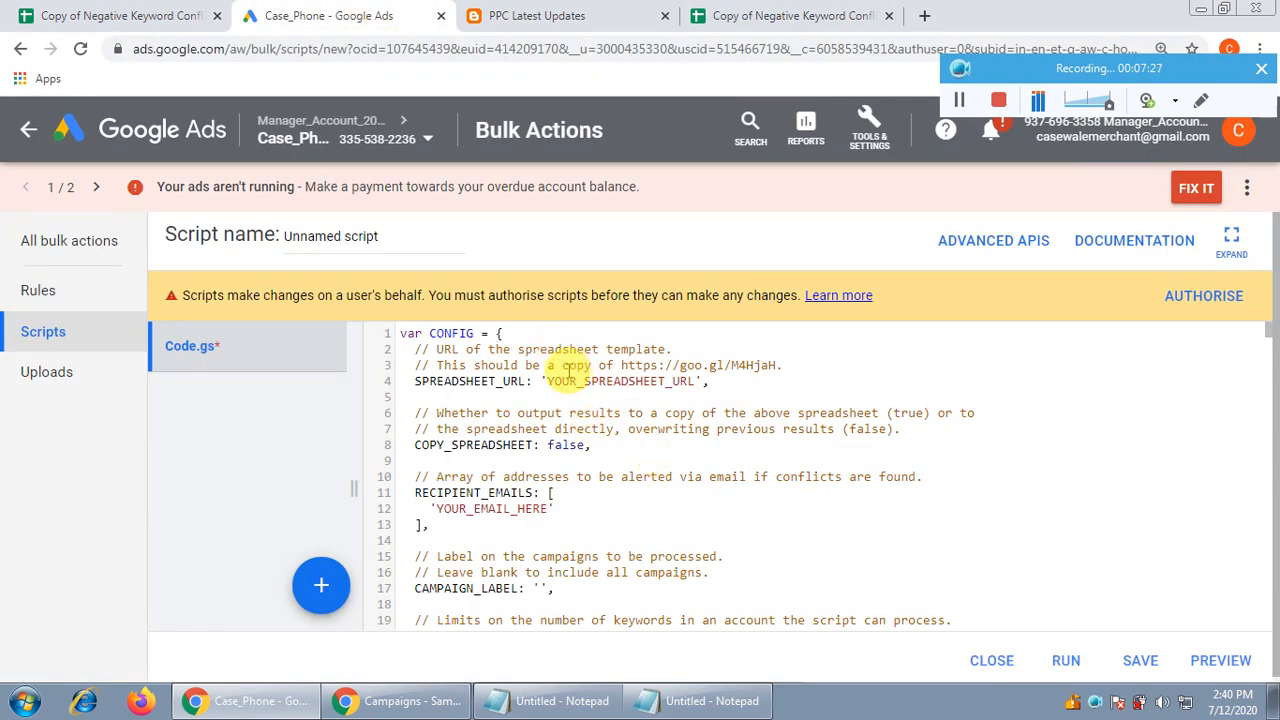
click(551, 381)
drag(551, 381, 697, 387)
key(ctrl+v)
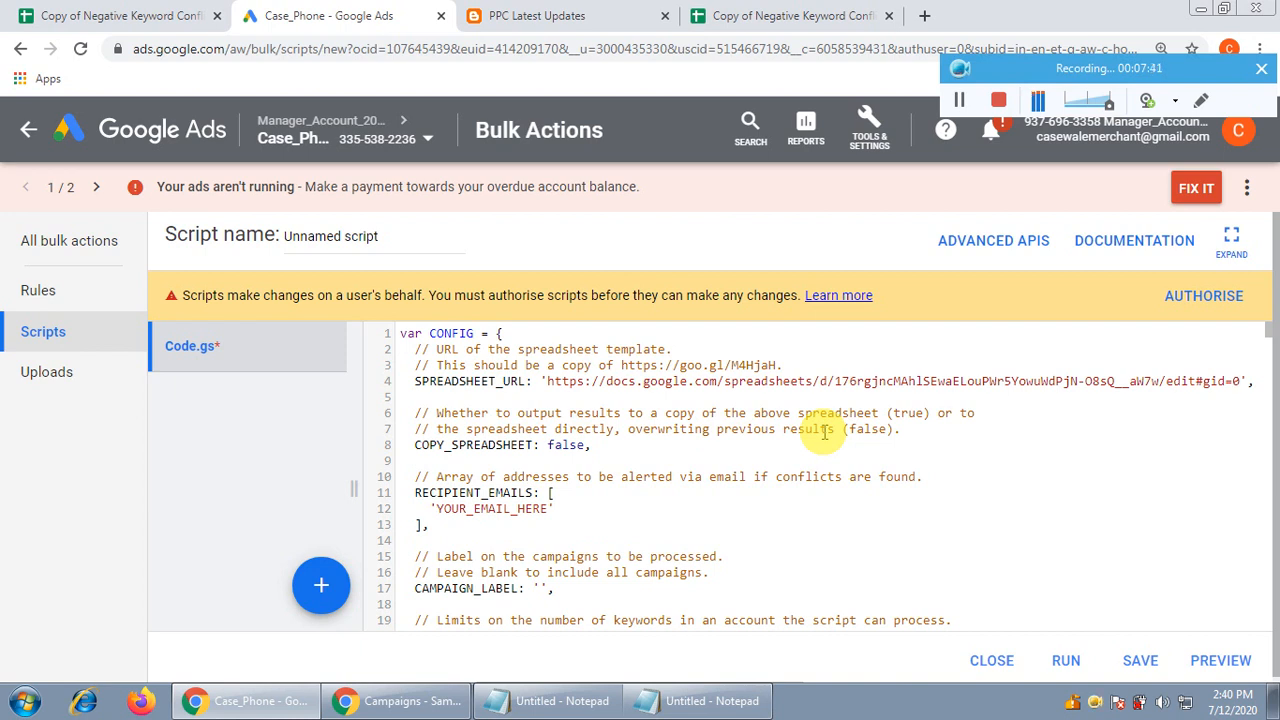
click(835, 13)
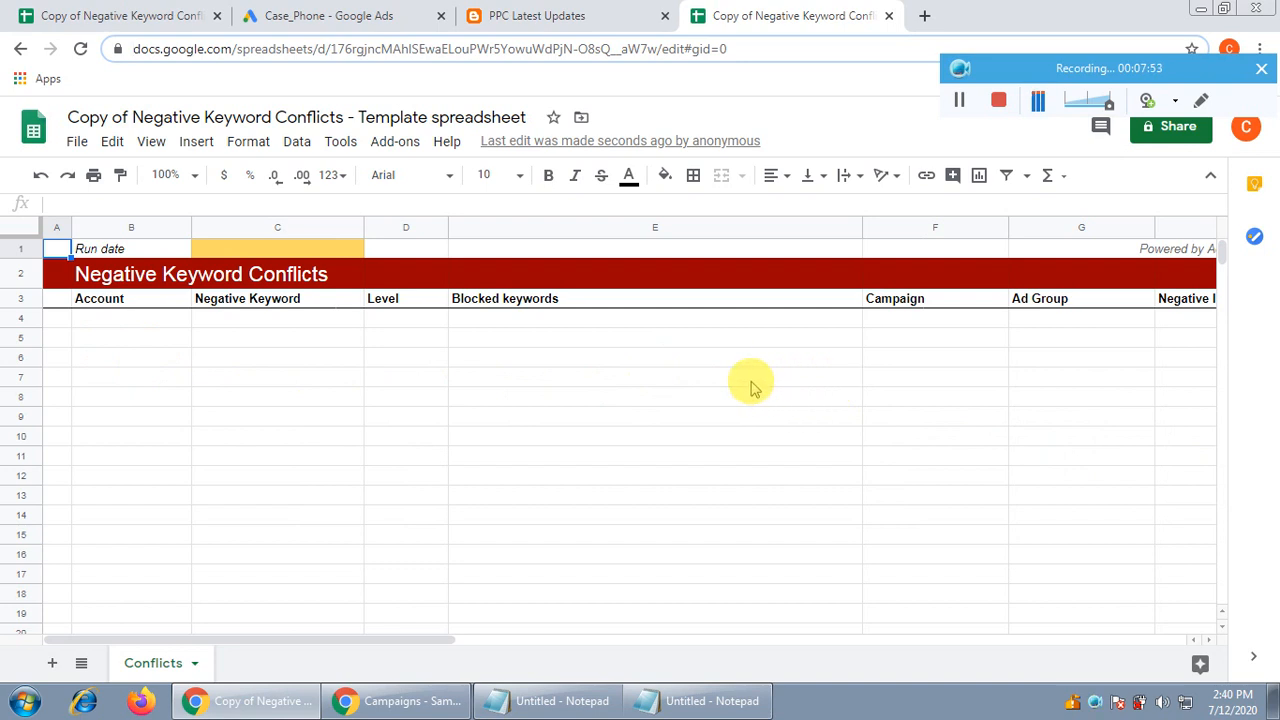
click(140, 320)
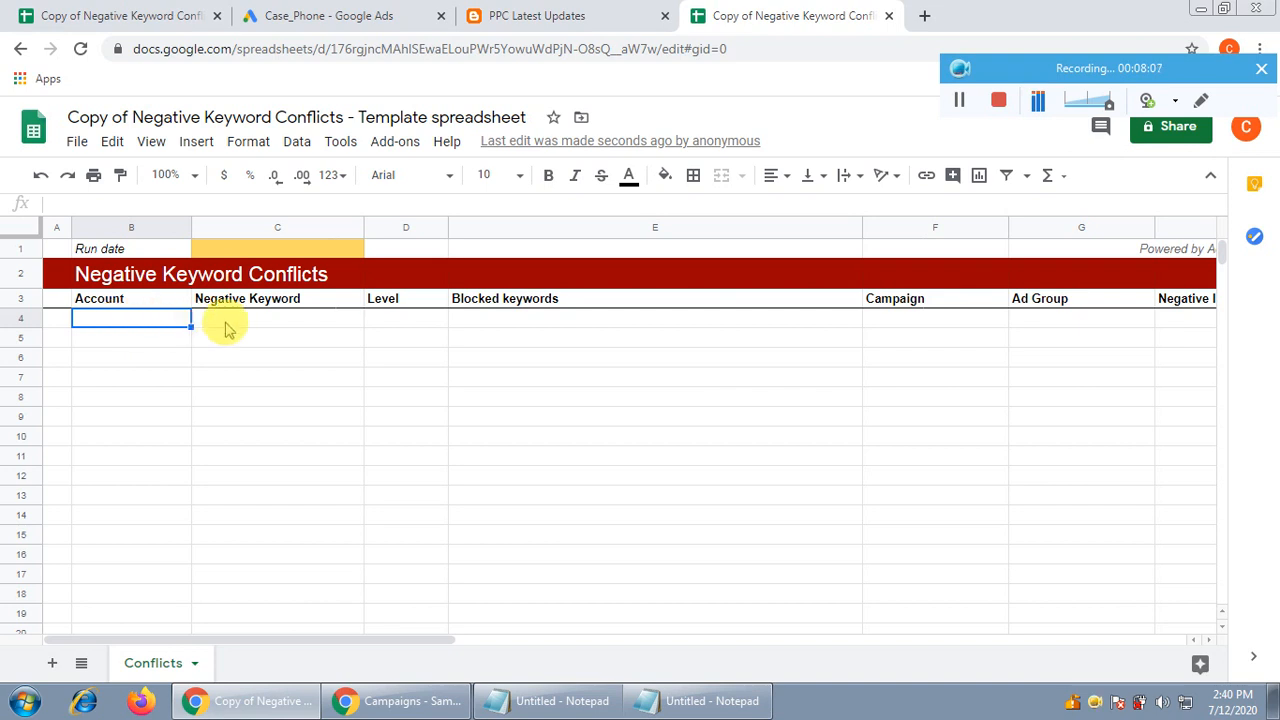
click(277, 322)
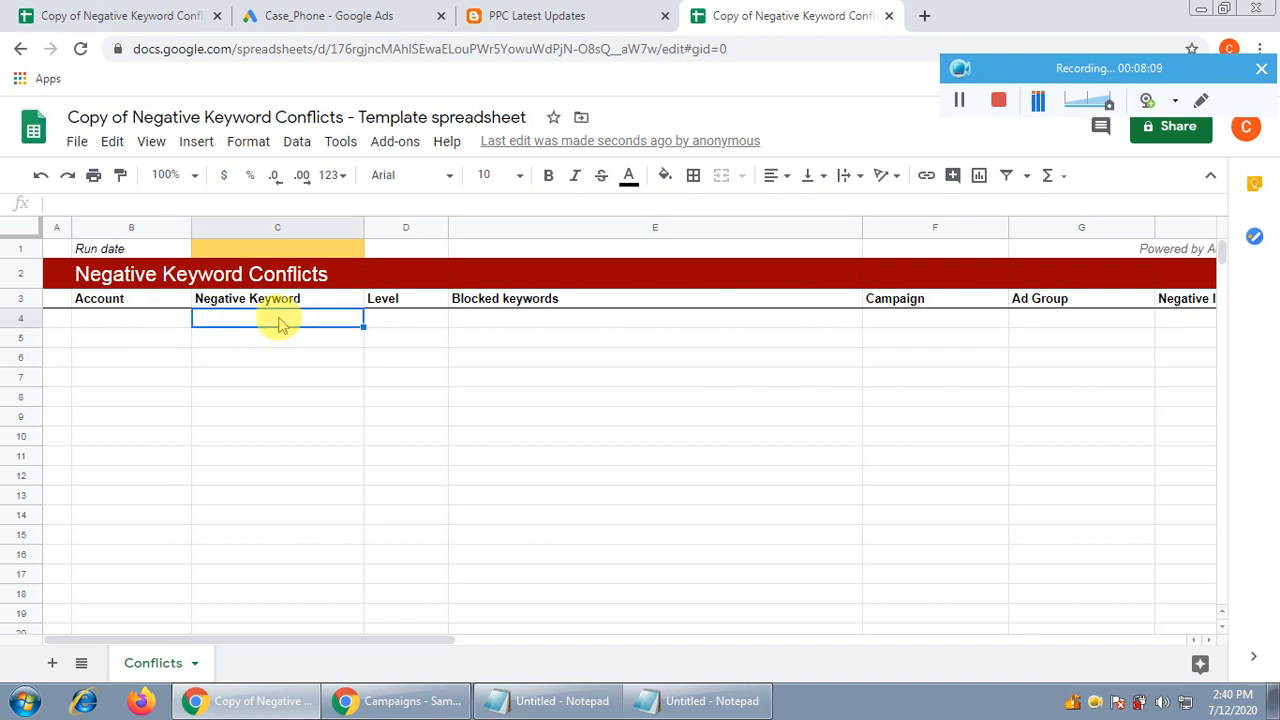
click(399, 320)
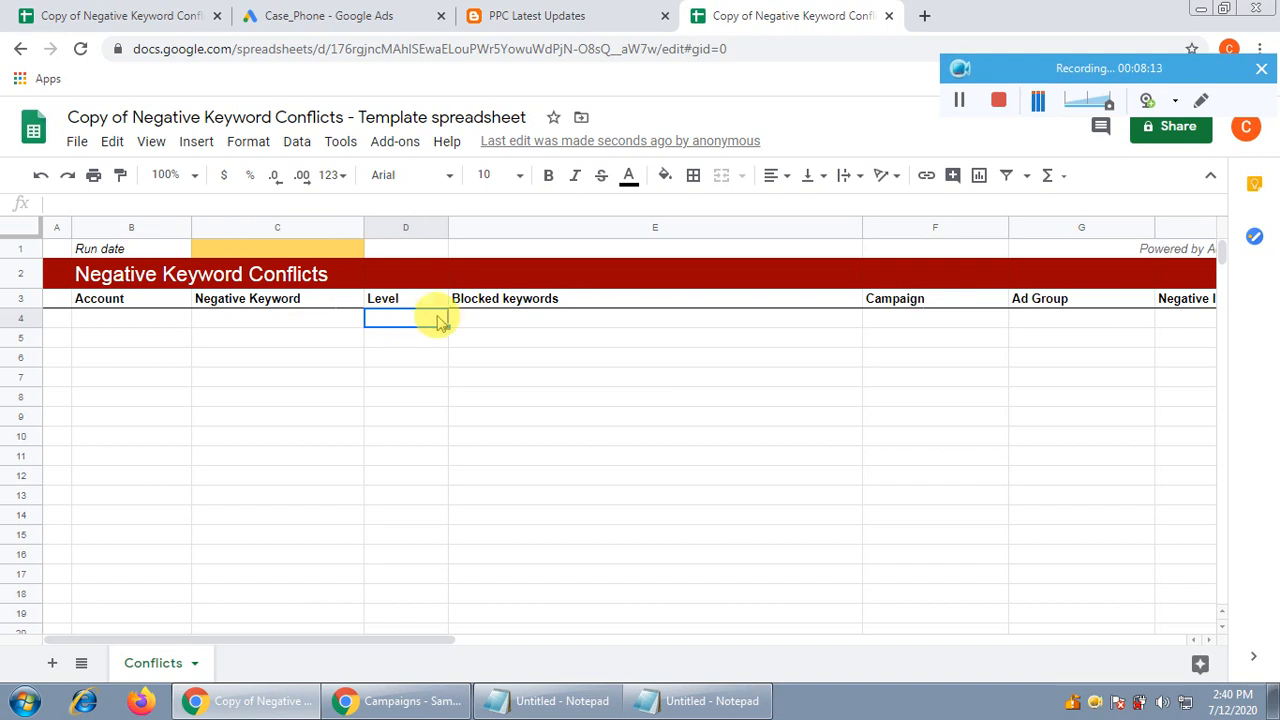
click(527, 322)
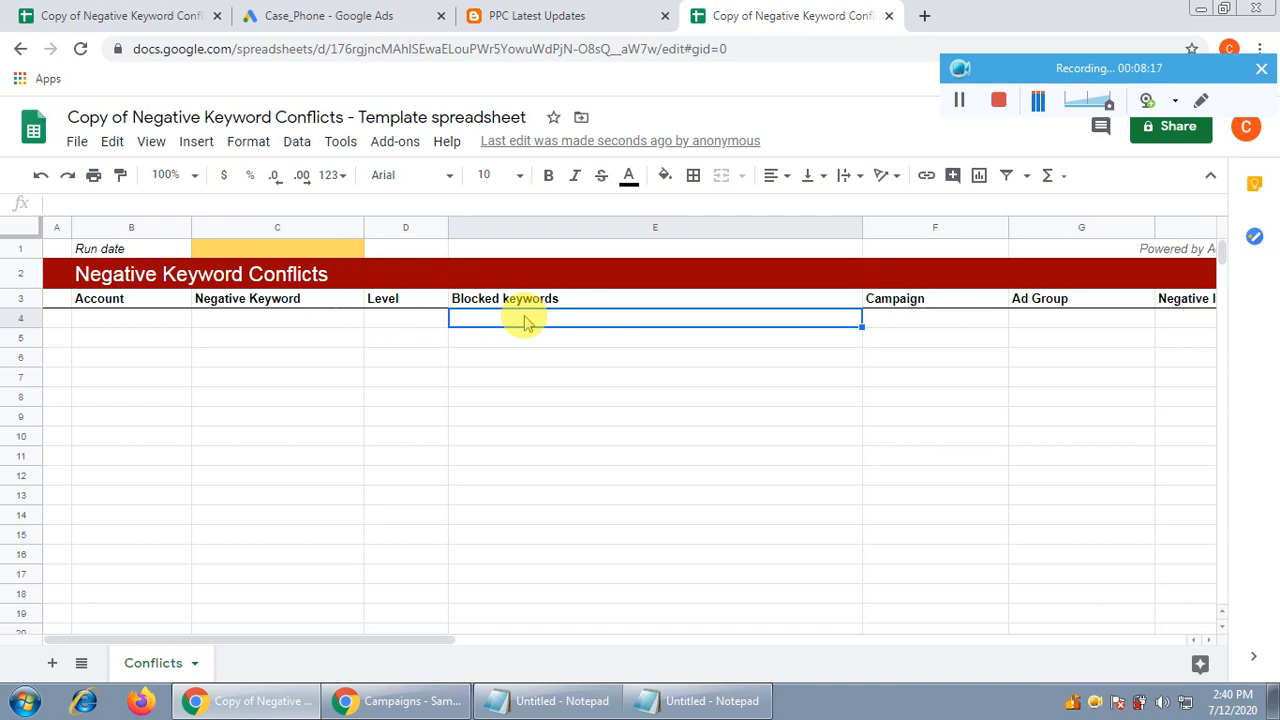
click(271, 302)
click(273, 322)
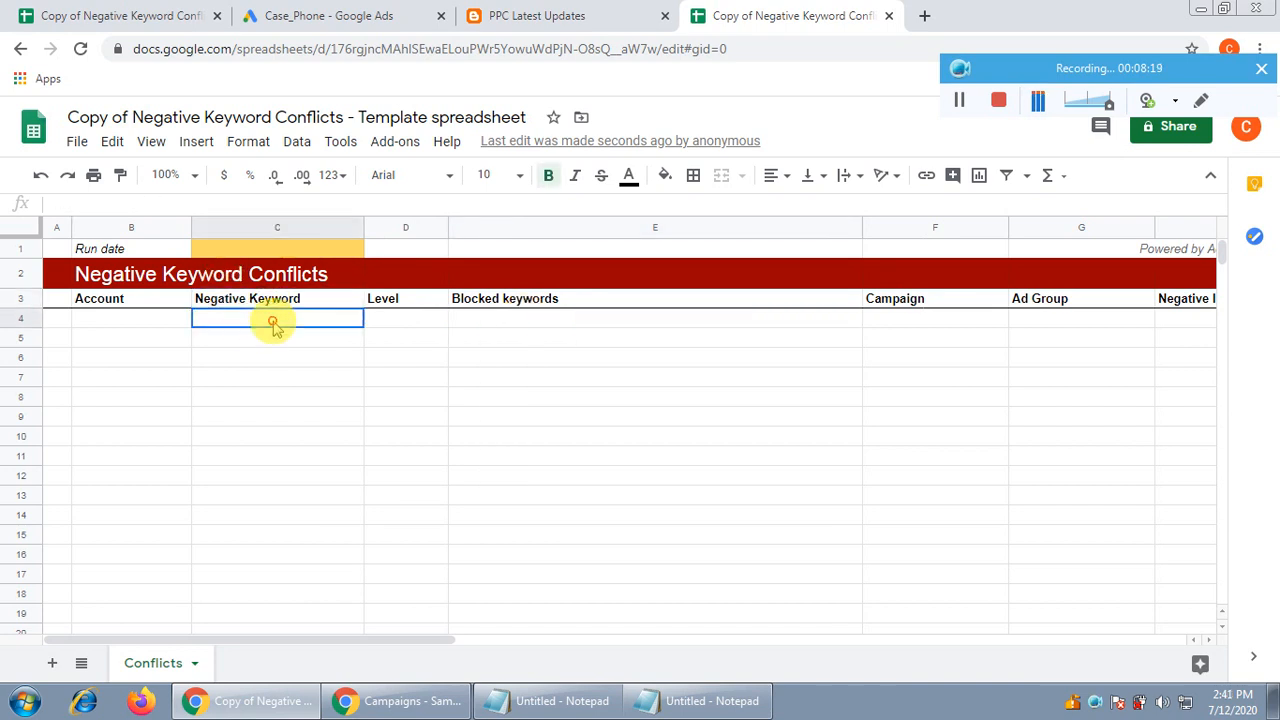
click(566, 320)
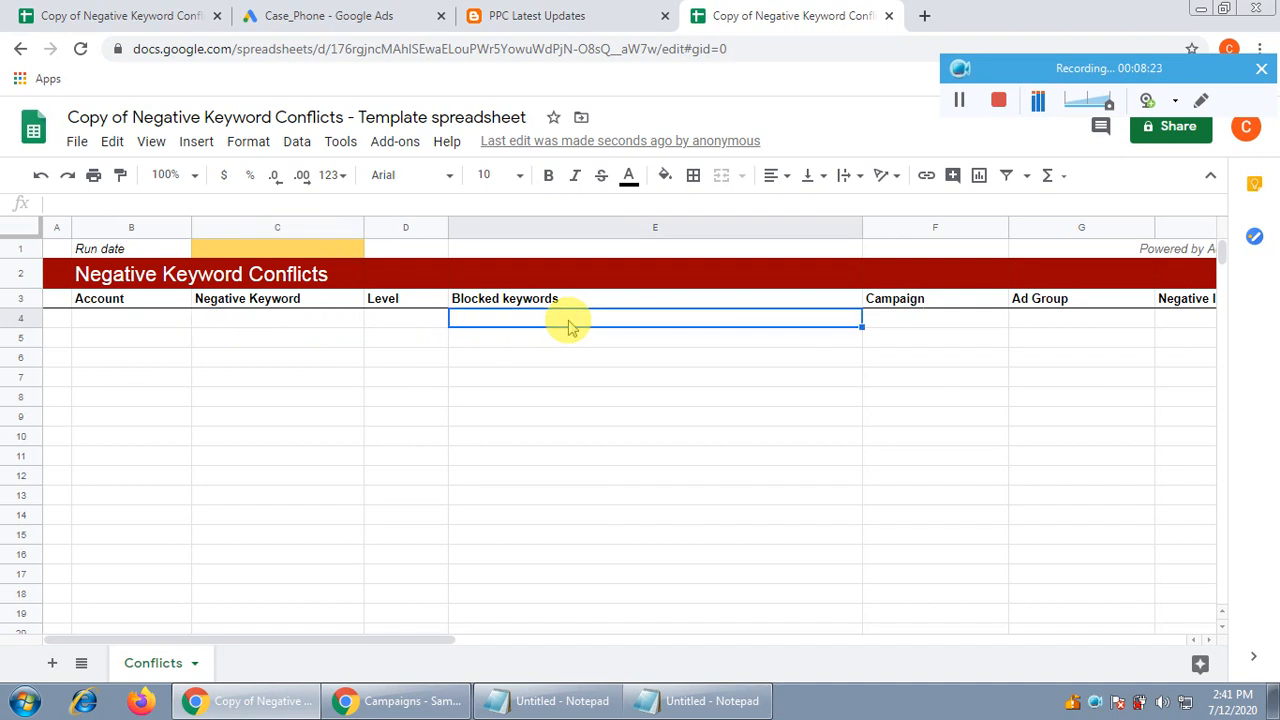
click(270, 322)
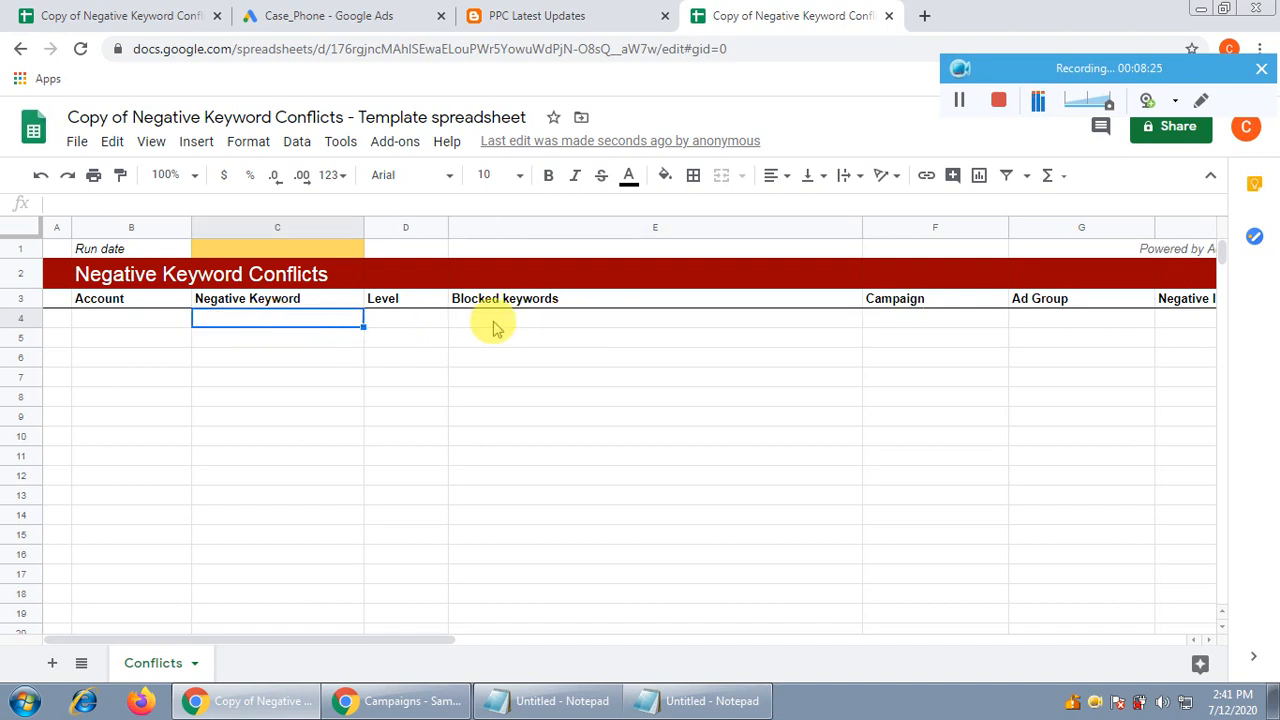
click(500, 322)
click(277, 320)
click(530, 322)
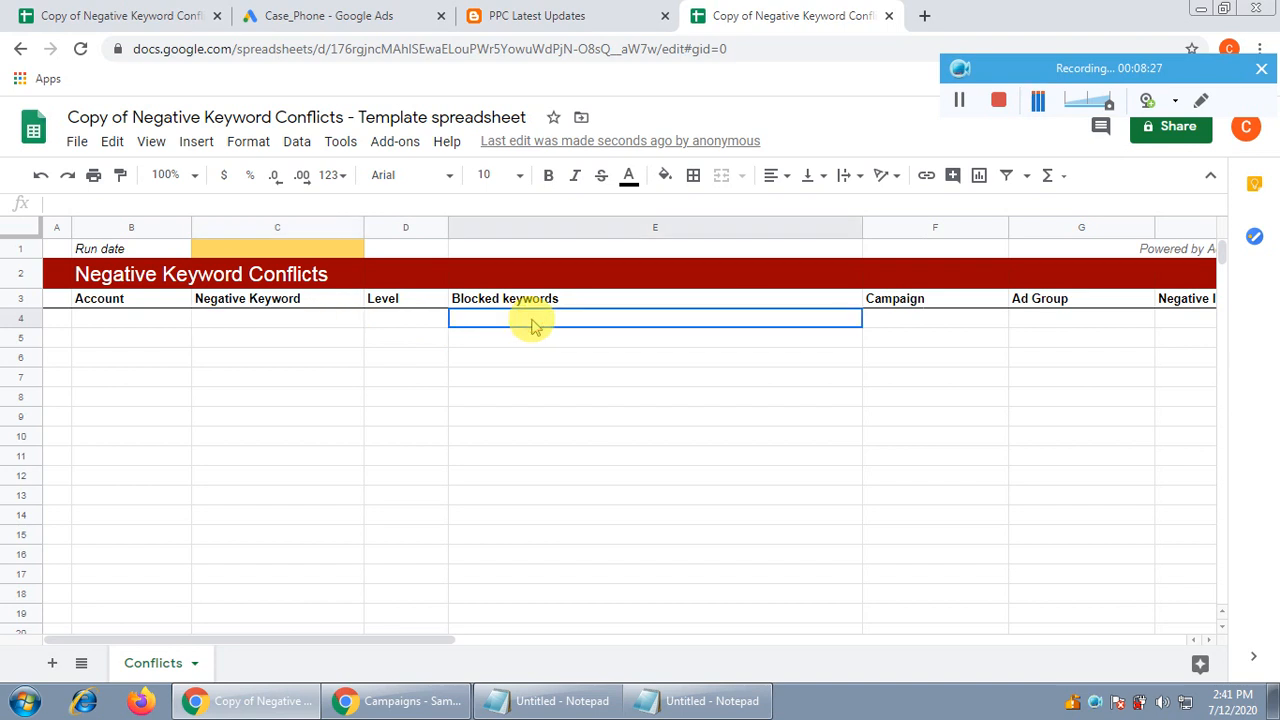
click(908, 322)
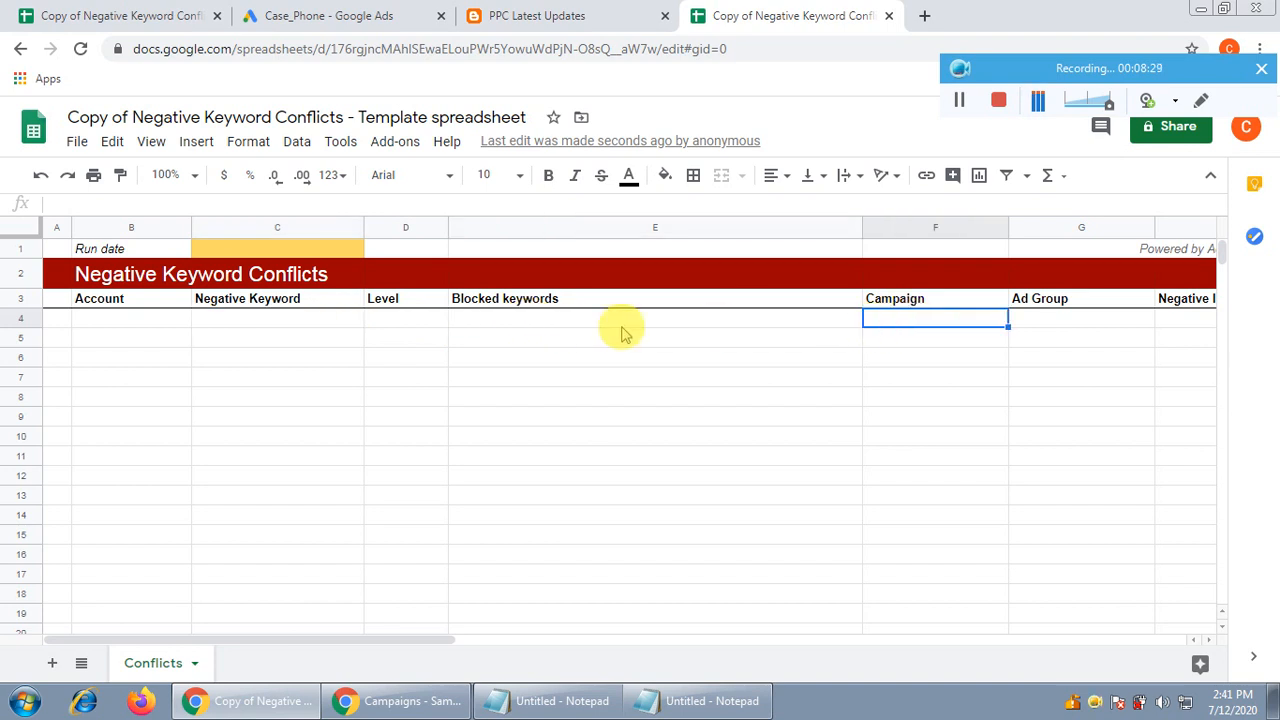
click(534, 323)
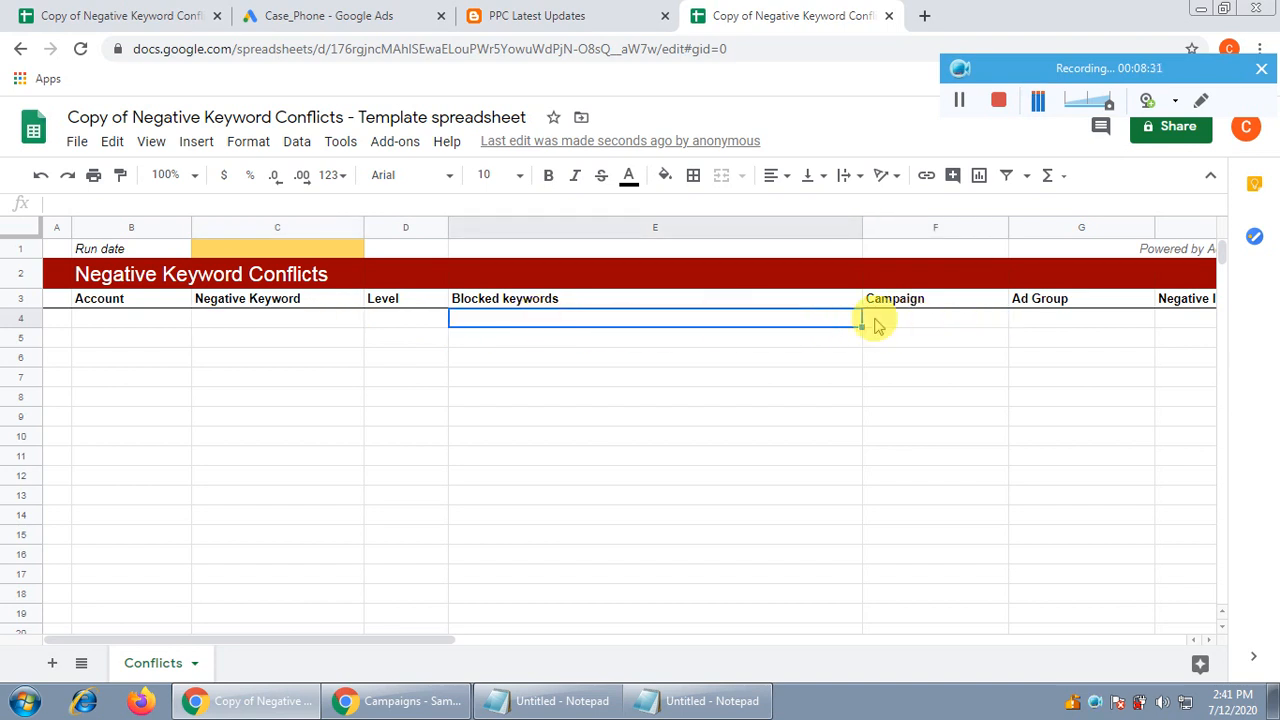
click(1066, 322)
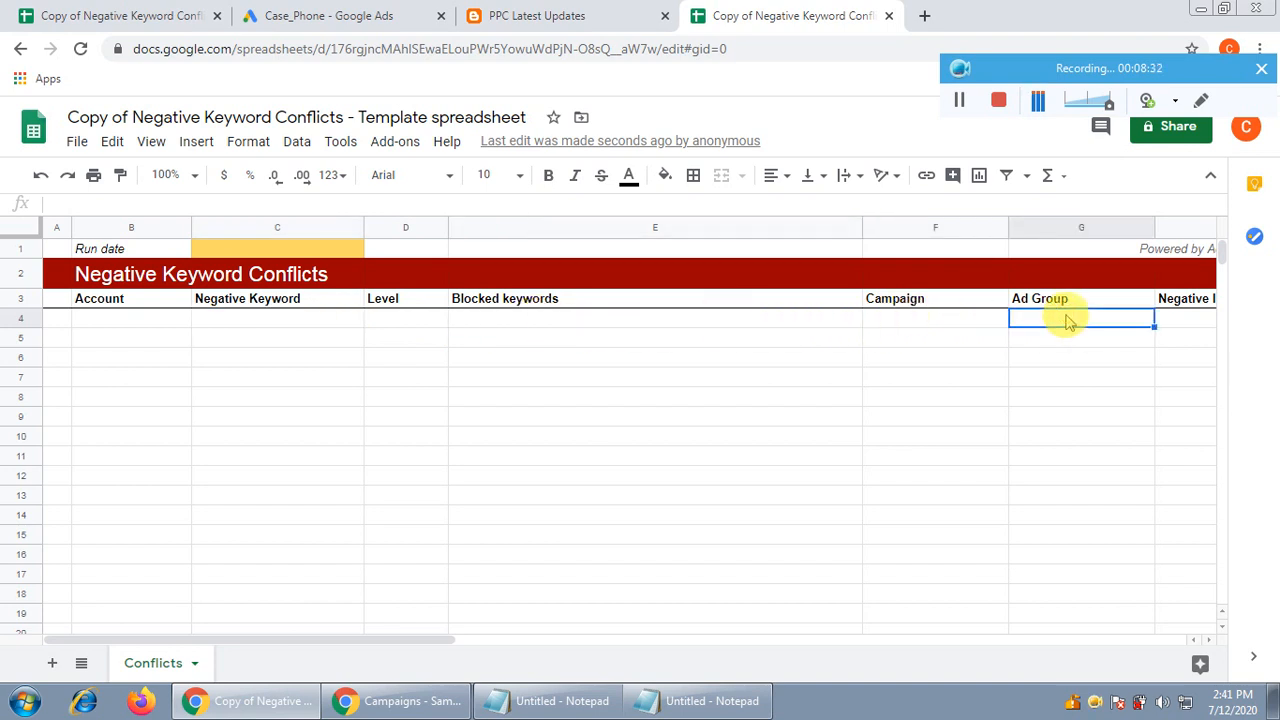
click(1195, 328)
key(Right)
key(Right)
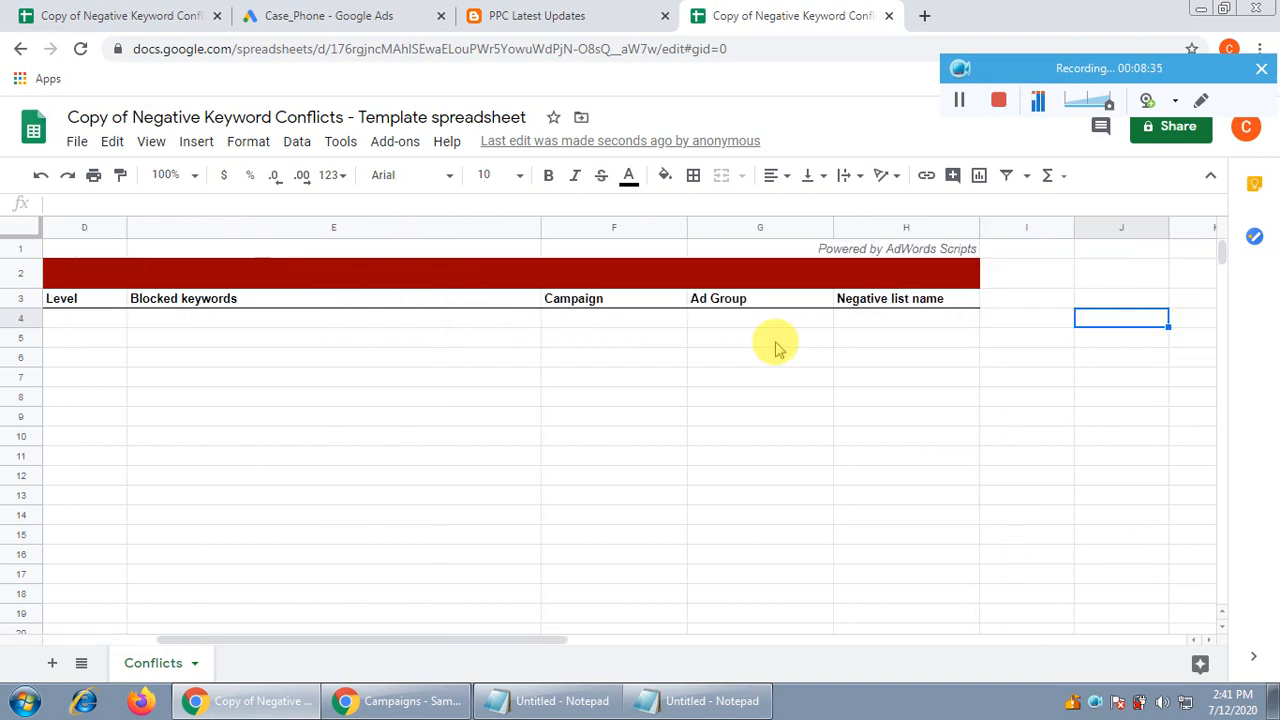
click(888, 322)
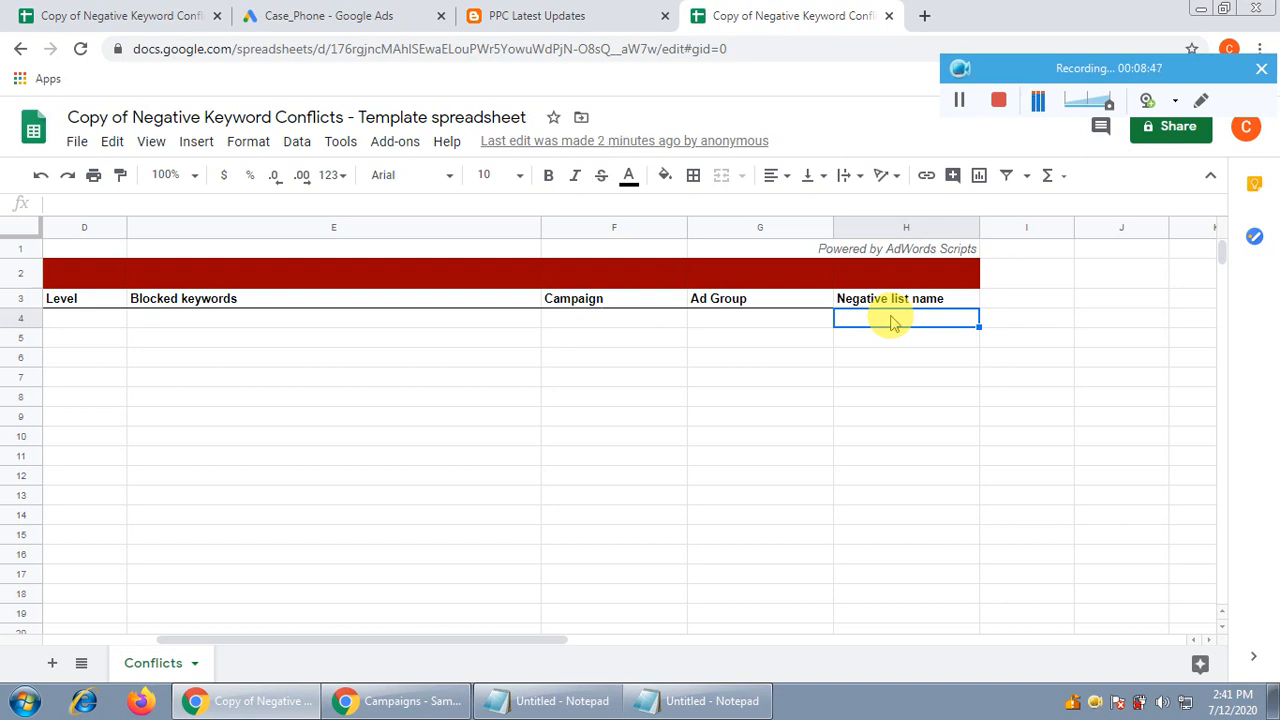
key(Left)
key(Left)
key(Left)
key(Left)
key(Left)
key(Left)
key(Left)
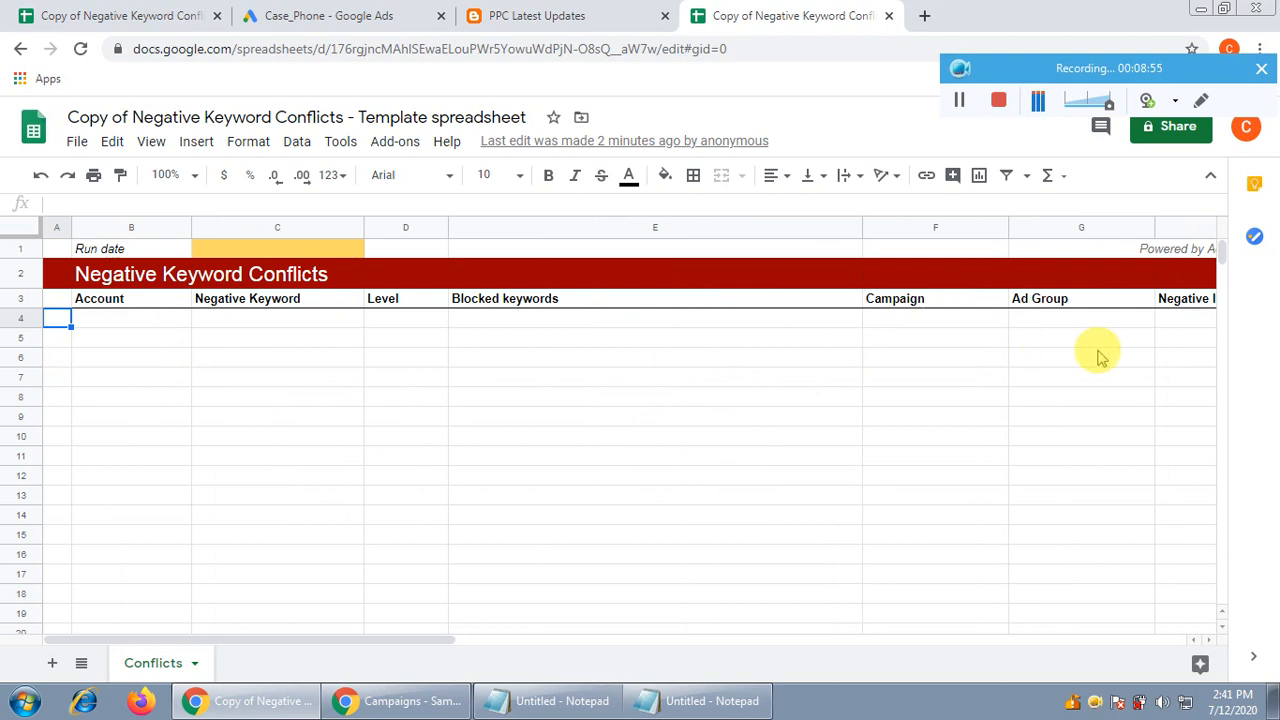
click(513, 50)
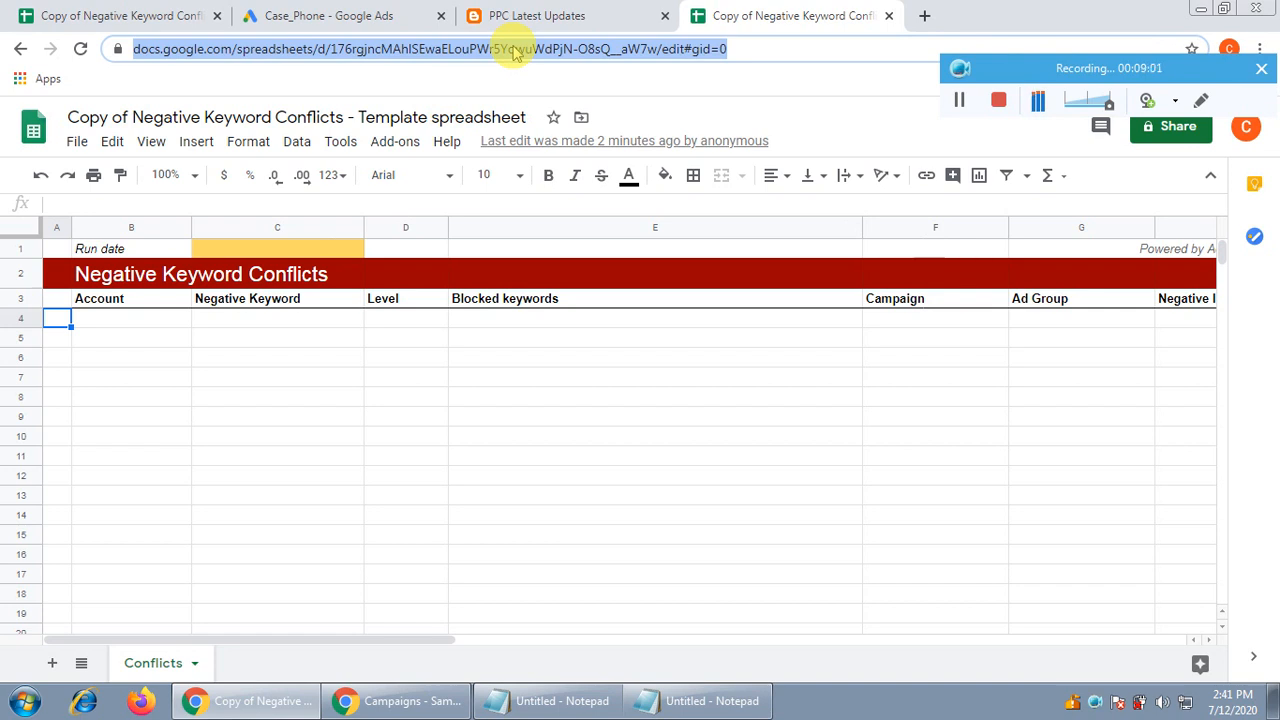
Replace YOUR_EMAIL_HERE on line 12 with your own recipient e-mail address
click(337, 15)
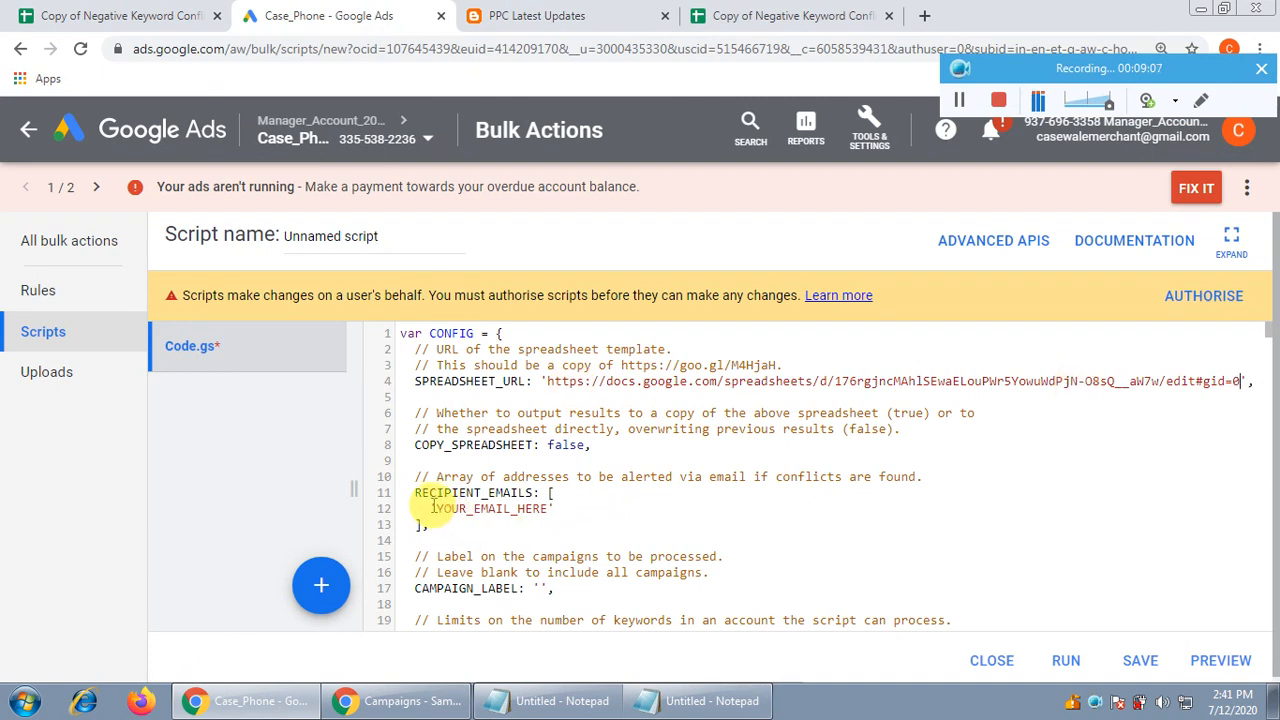
drag(432, 508, 546, 509)
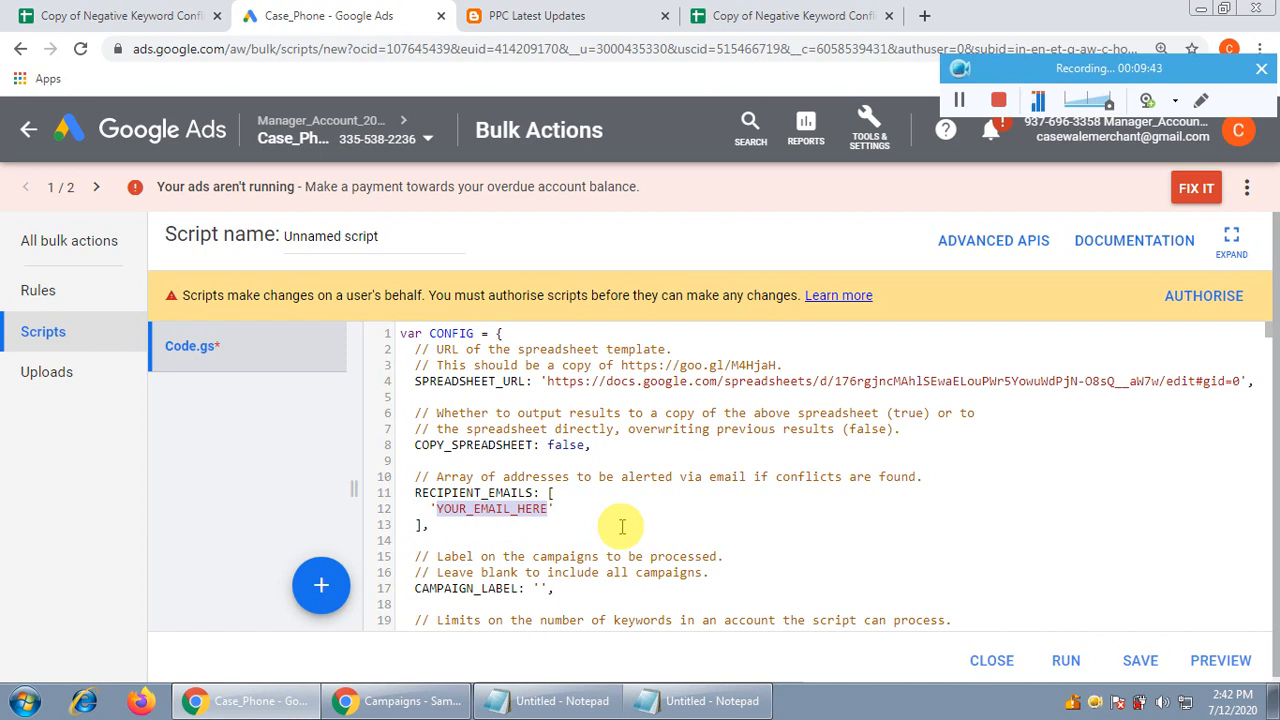
key(BackSpace)
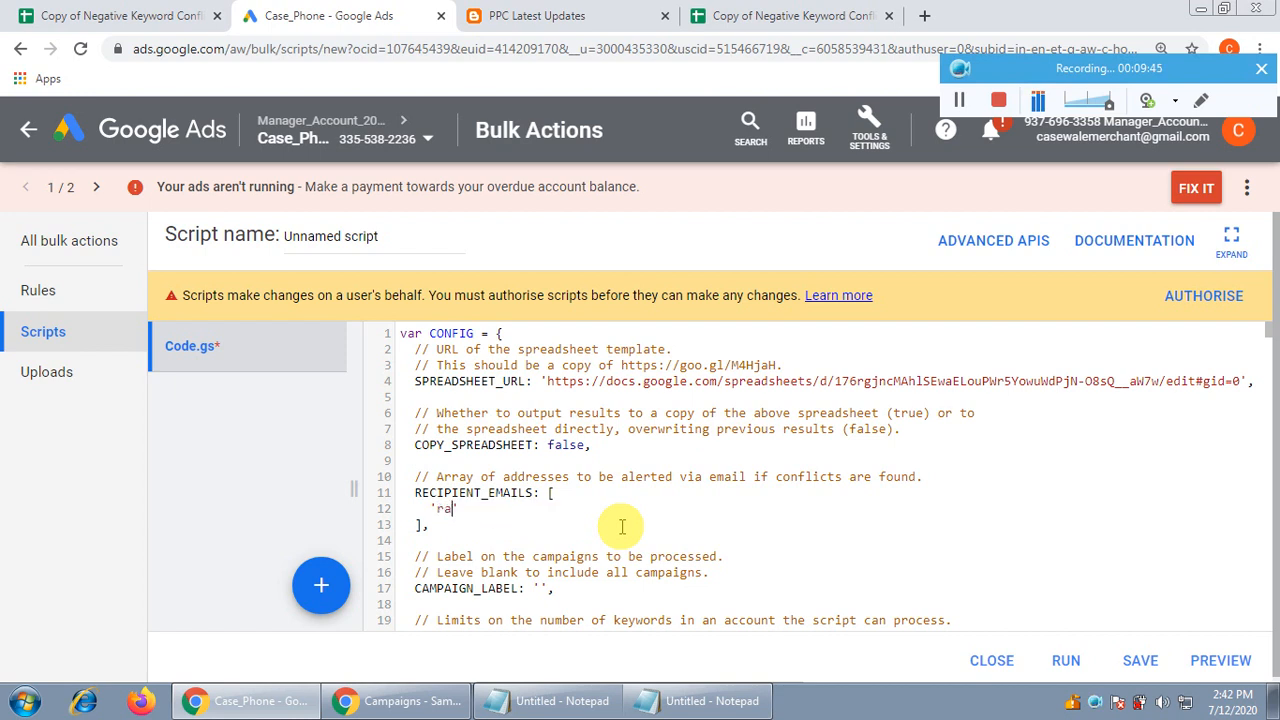
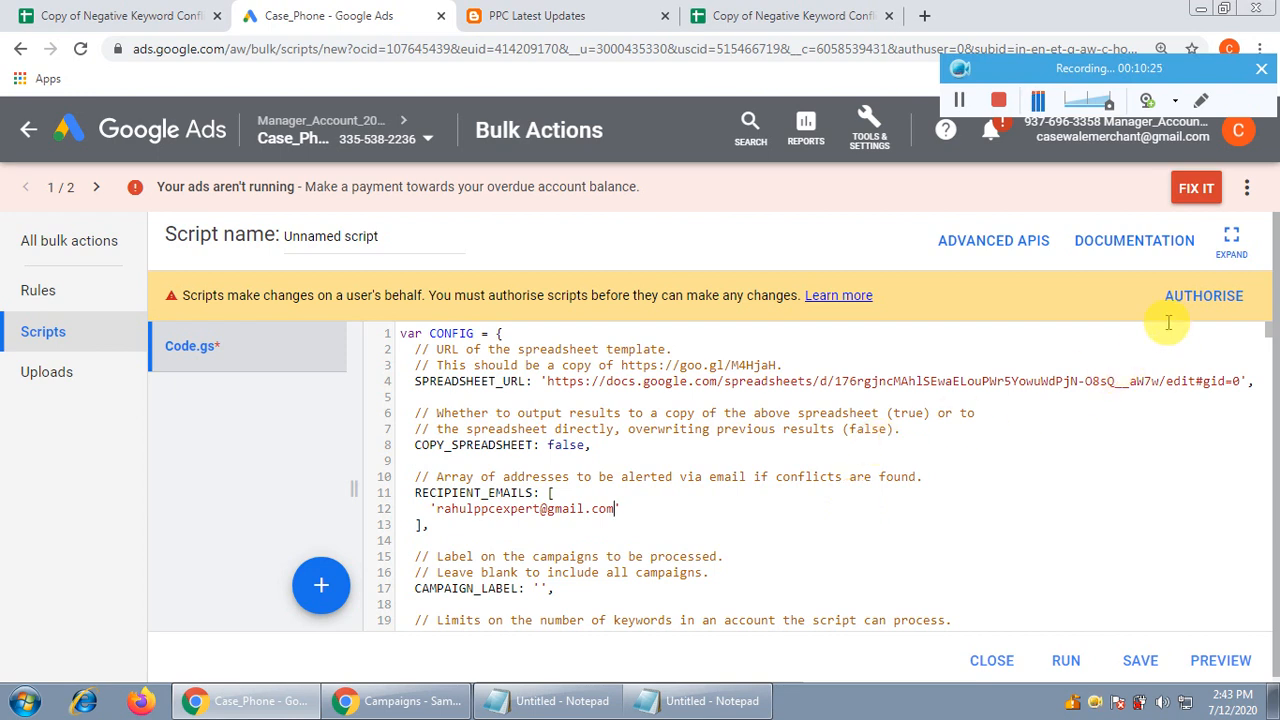
Authorise the script, choose the Google account, and allow it to manage AdWords campaigns
click(1218, 305)
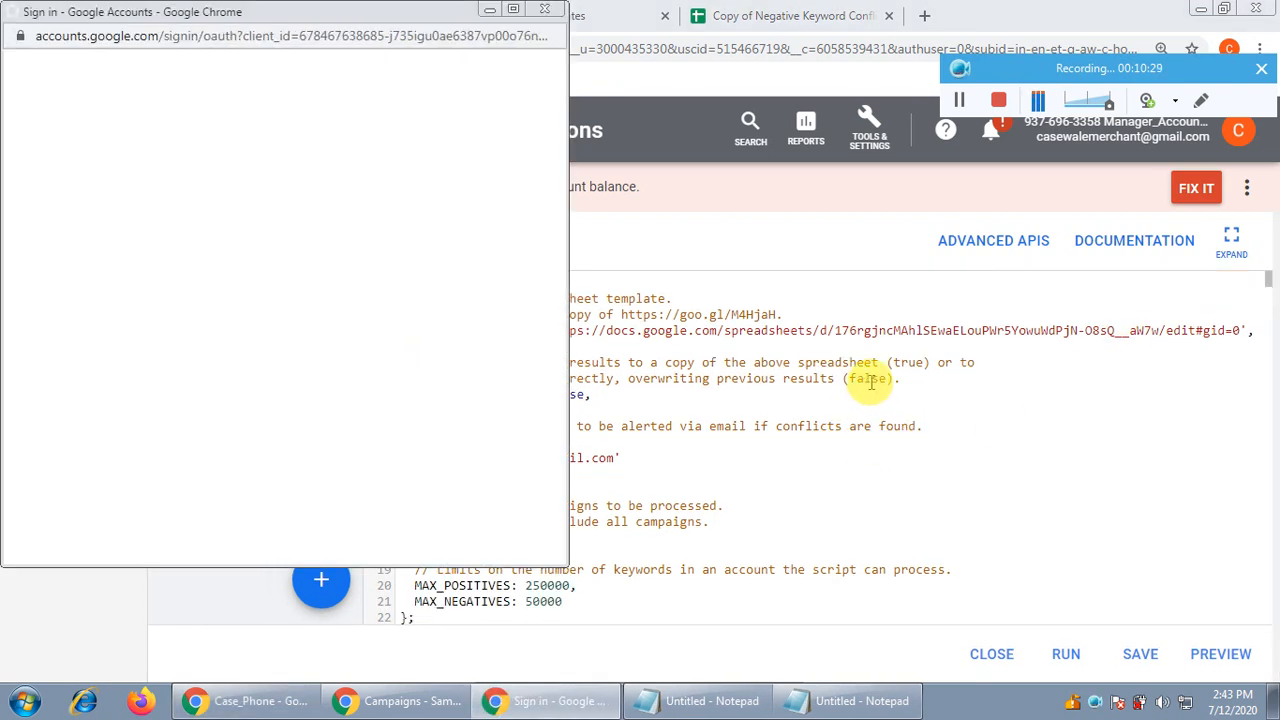
click(177, 248)
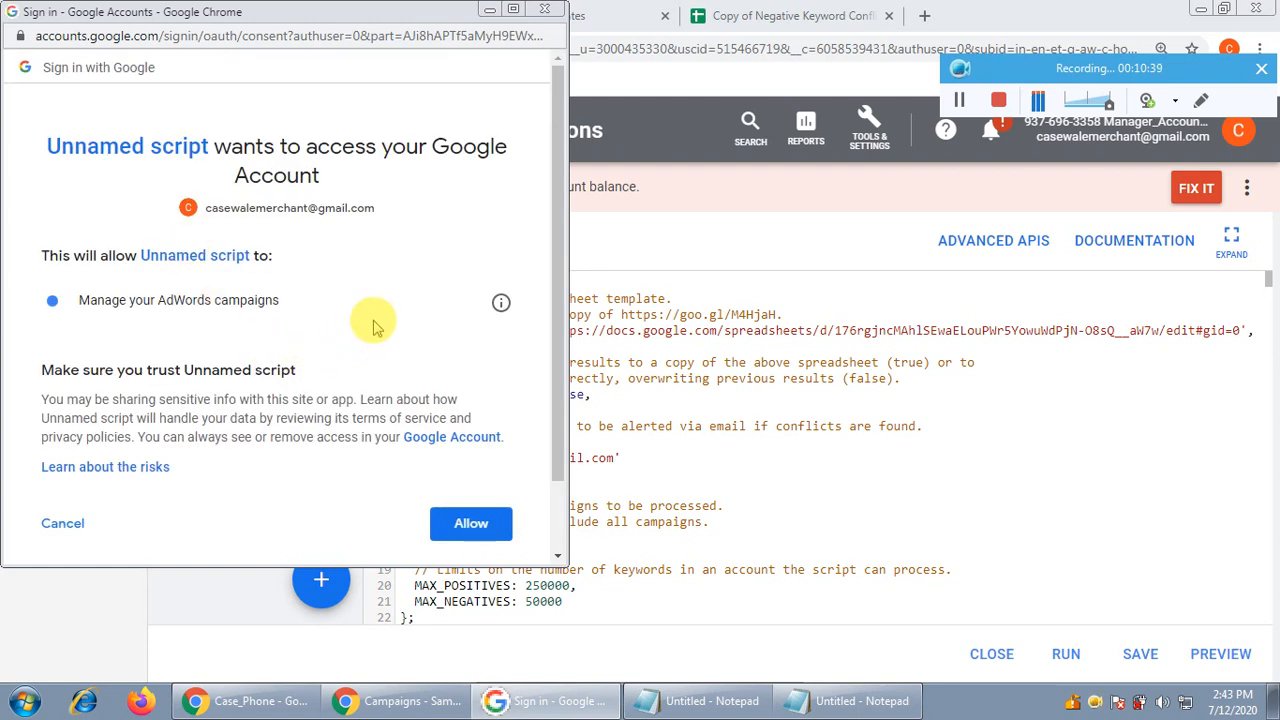
click(470, 526)
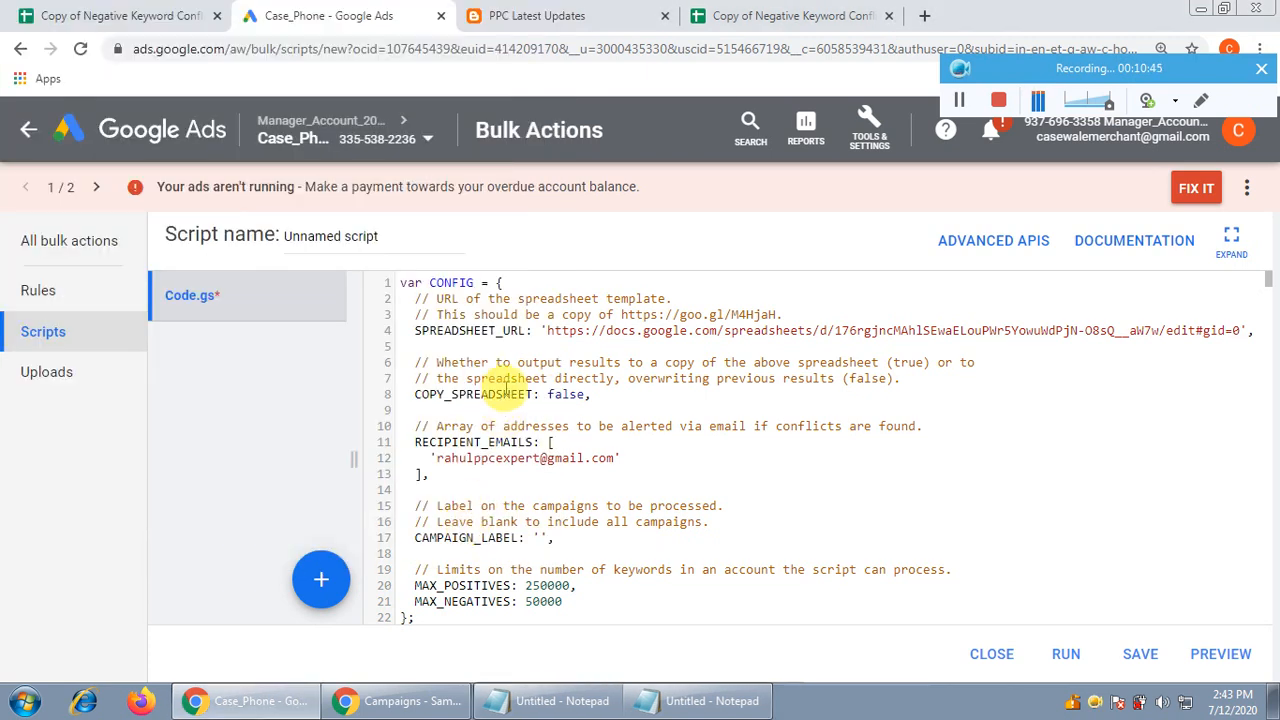
Replace 'Unnamed script' with the script name Testing_Negative_keys
triple_click(398, 236)
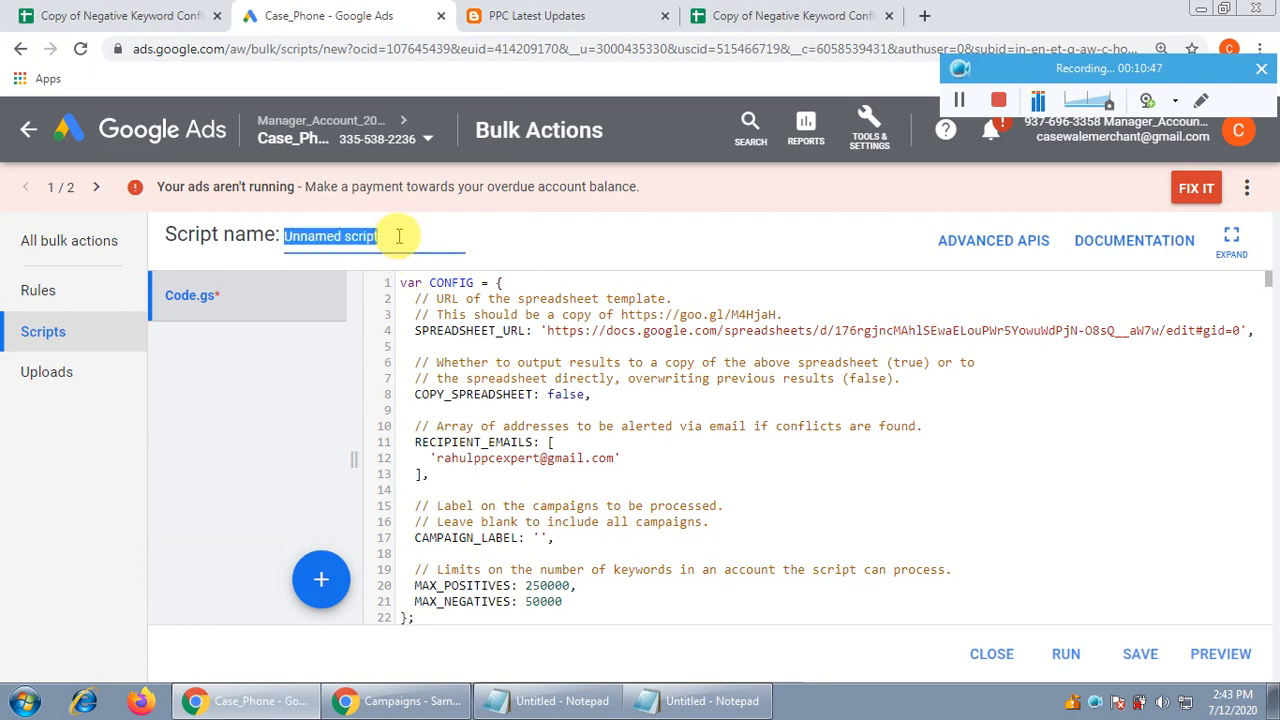
text(Testing_Negative_keys)
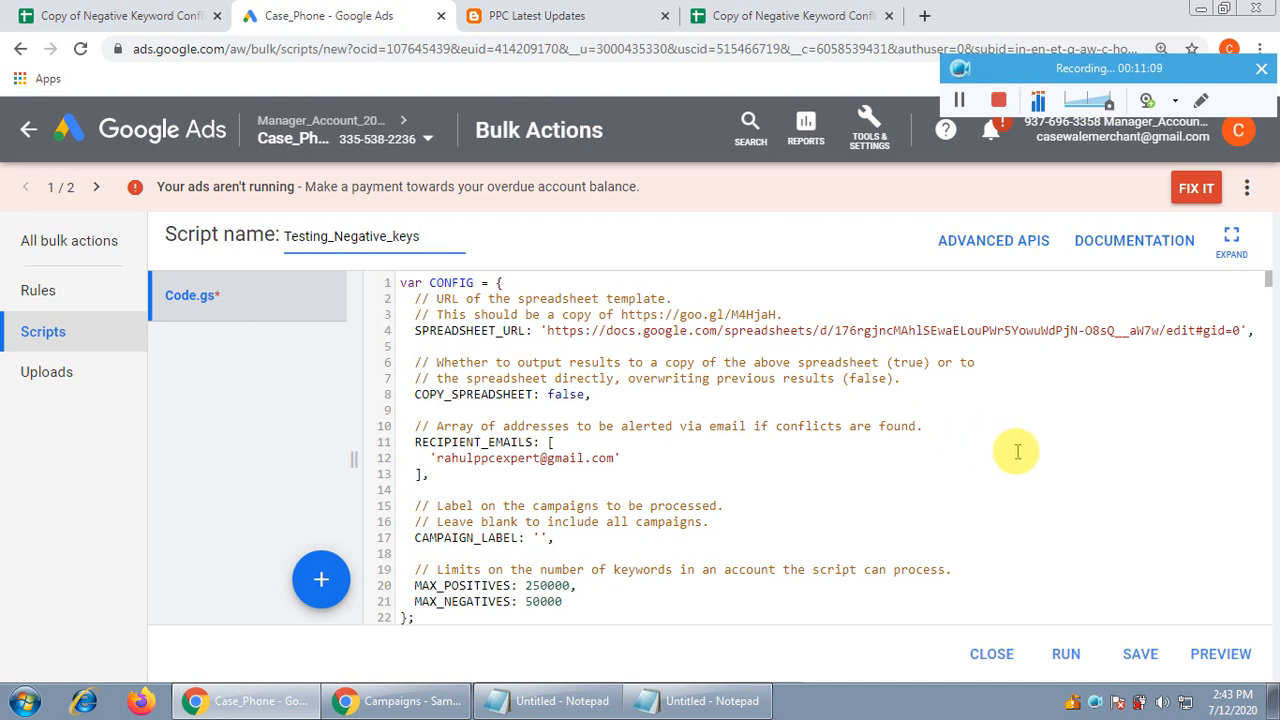
Preview Testing_Negative_keys and confirm it finishes in 0:04 with no changes, needing authorisation
click(1224, 656)
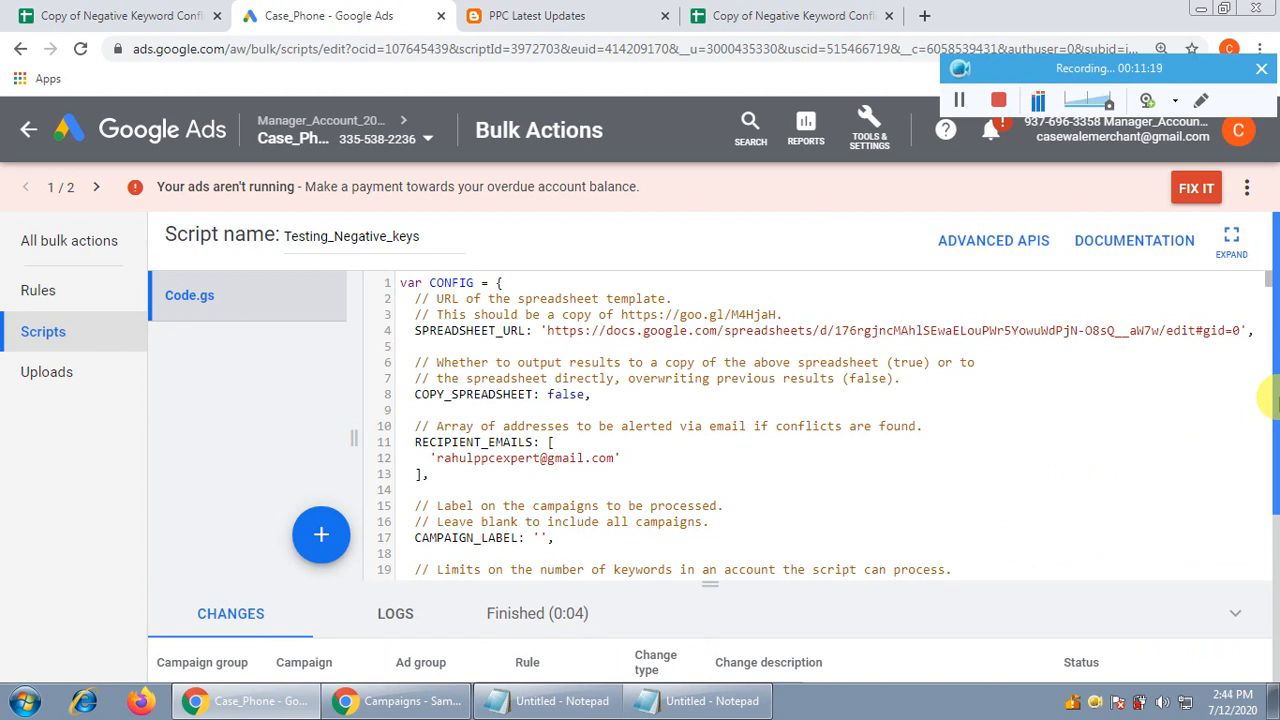
scroll(1271, 396, down, 2)
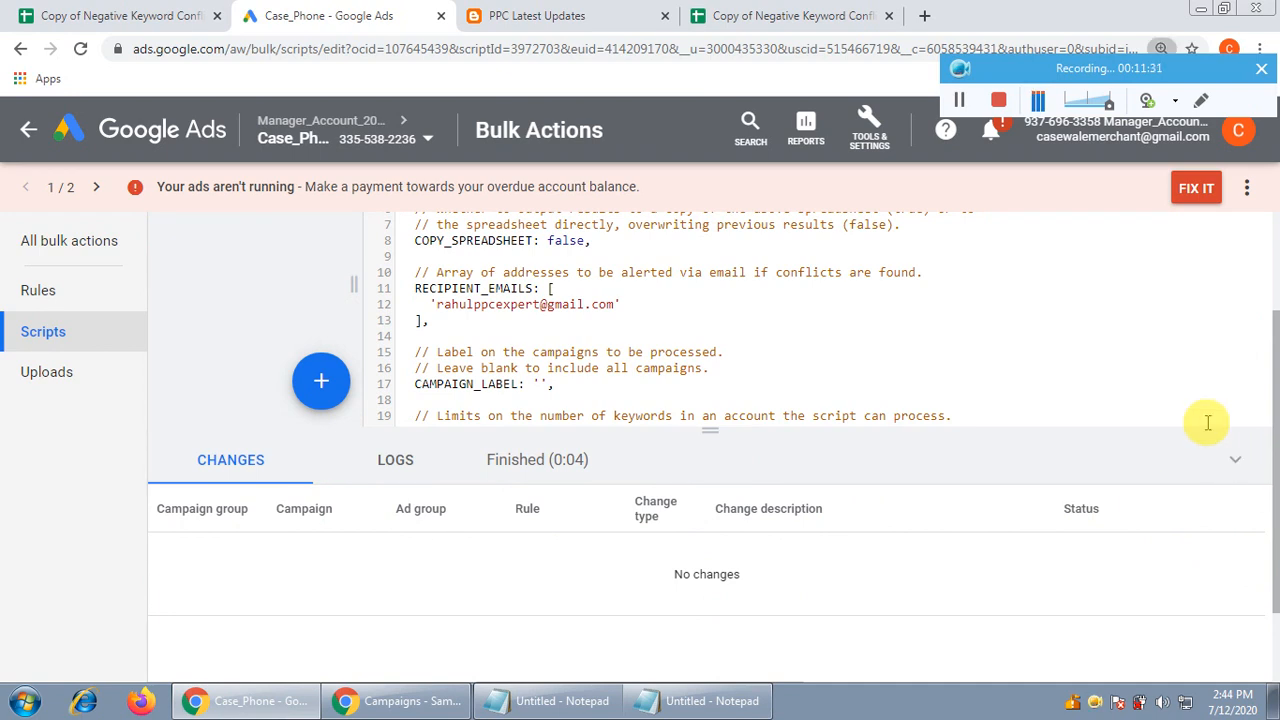
key(ctrl+plus)
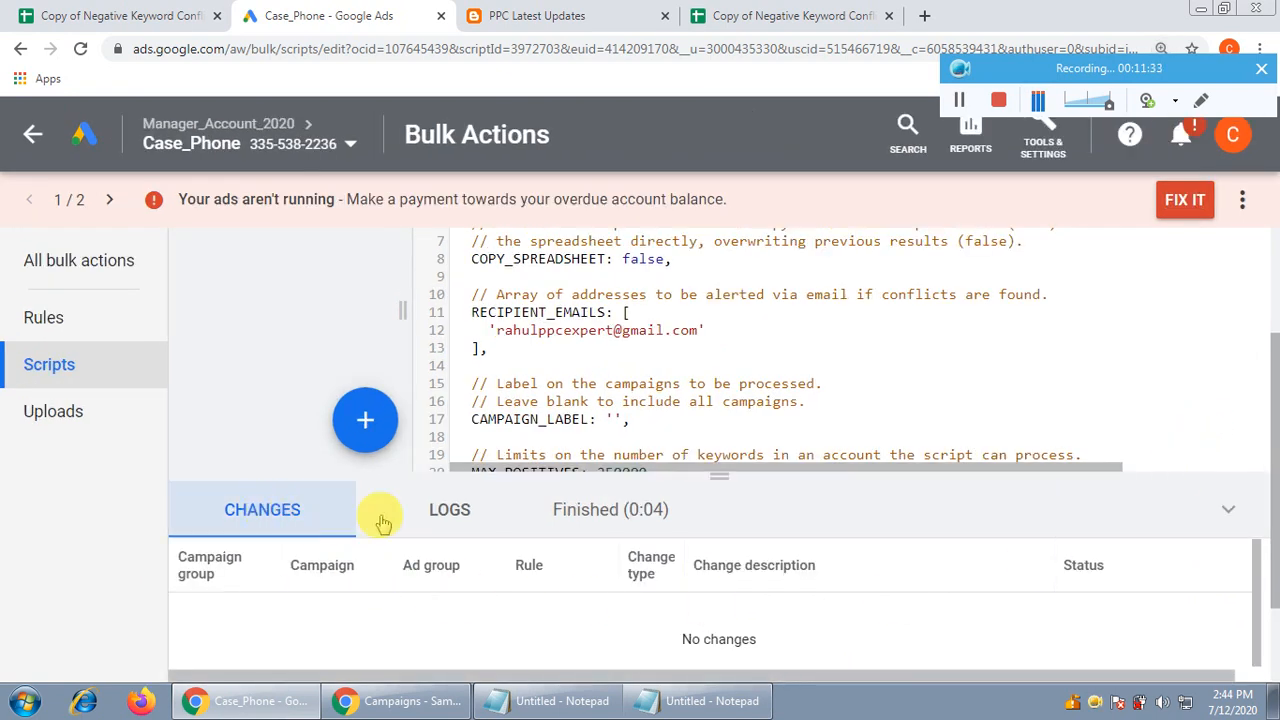
click(1232, 515)
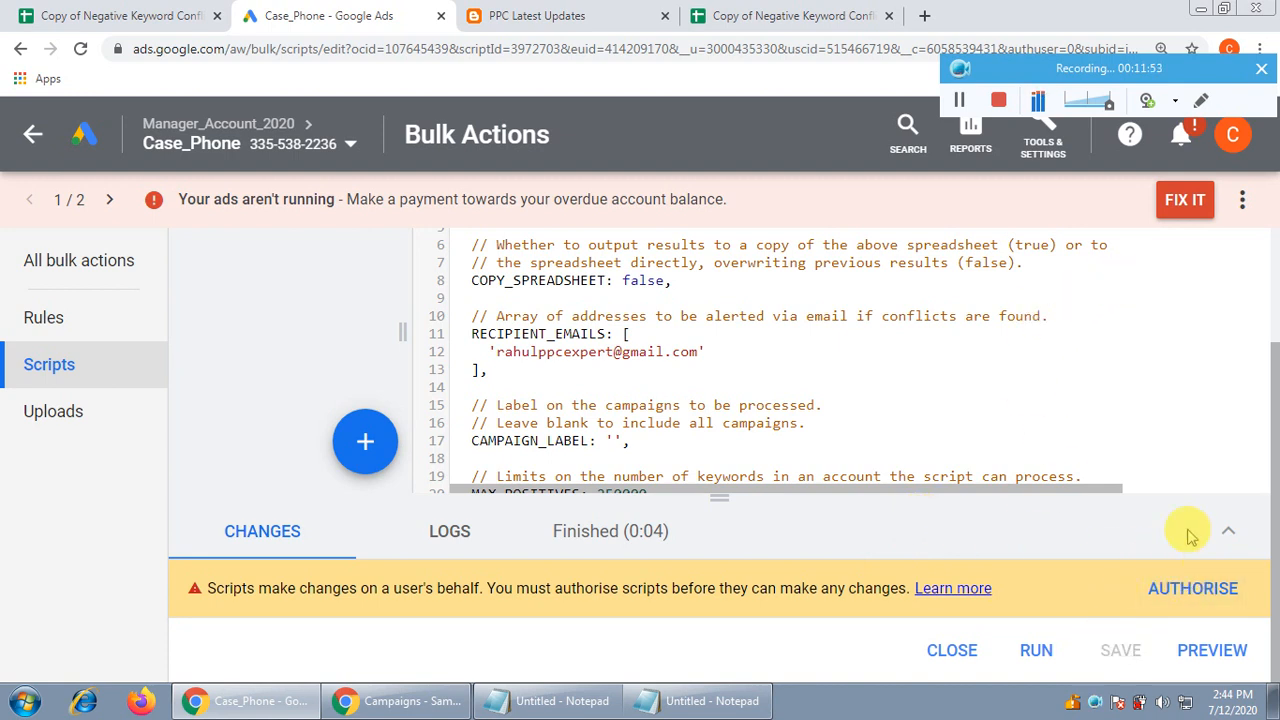
Authorise the script with the chosen account for Drive spreadsheets, AdWords campaigns and e-mail
click(1195, 590)
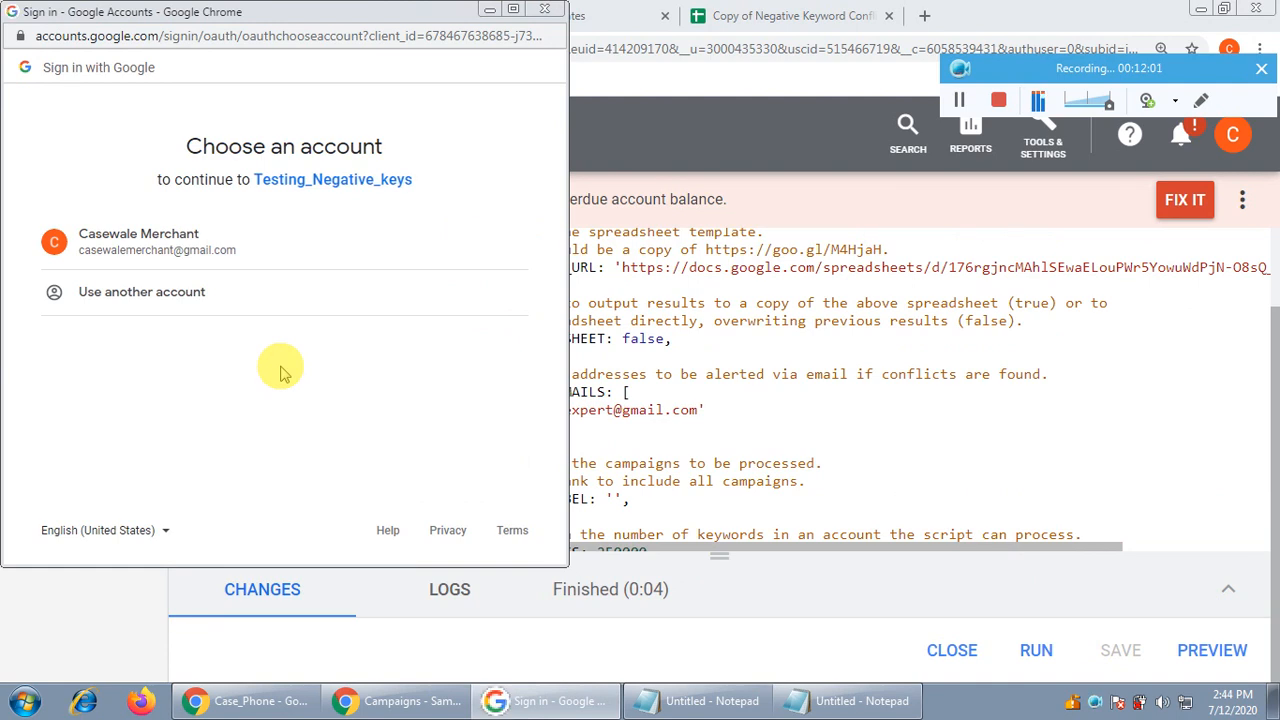
click(170, 249)
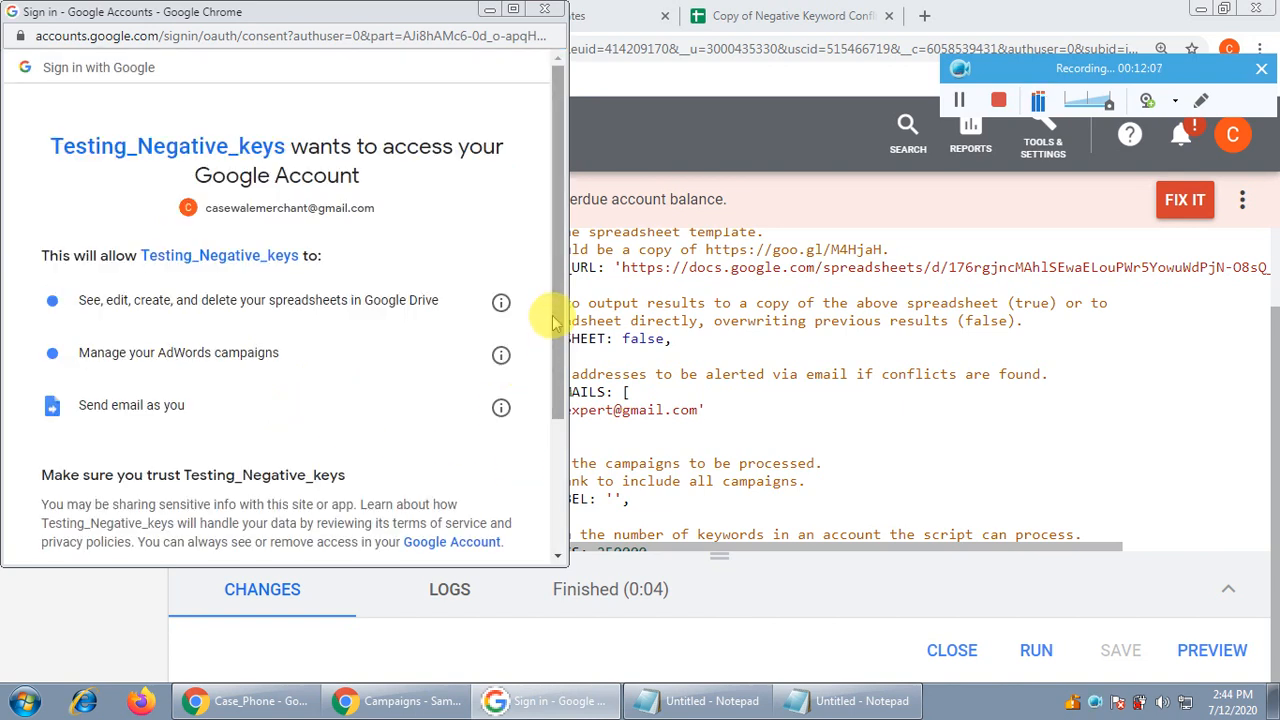
drag(549, 320, 534, 471)
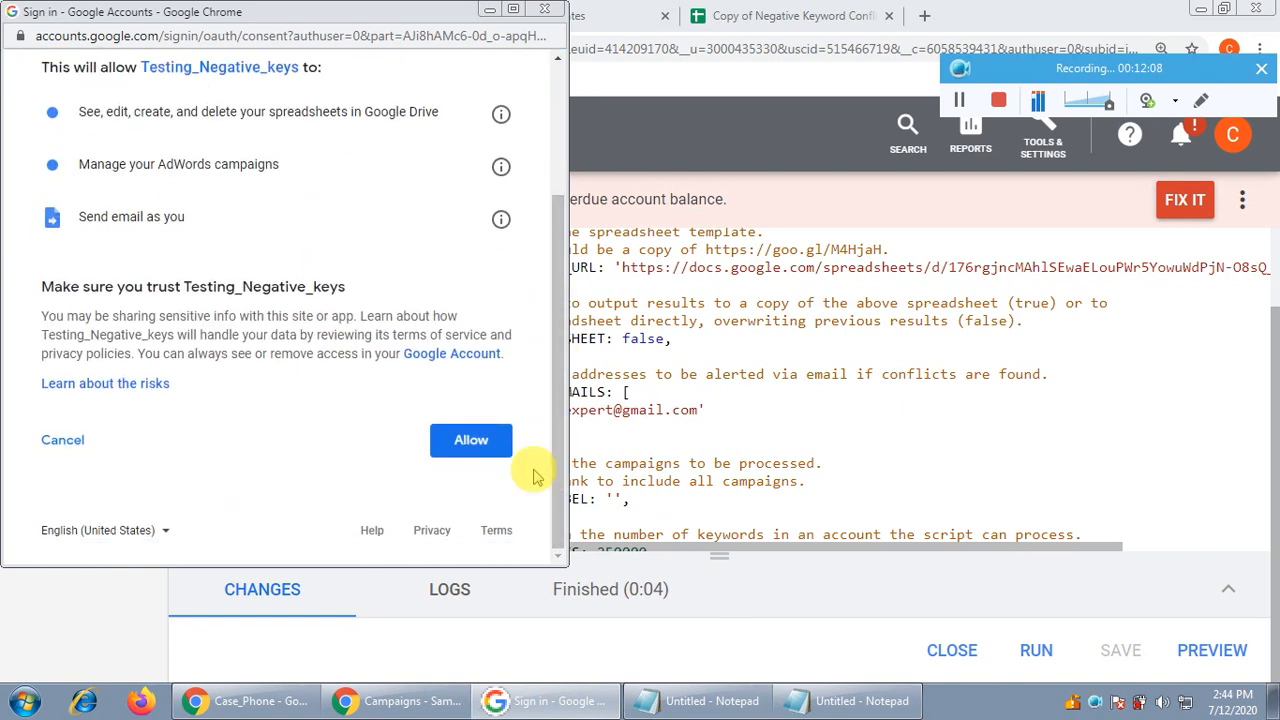
click(470, 450)
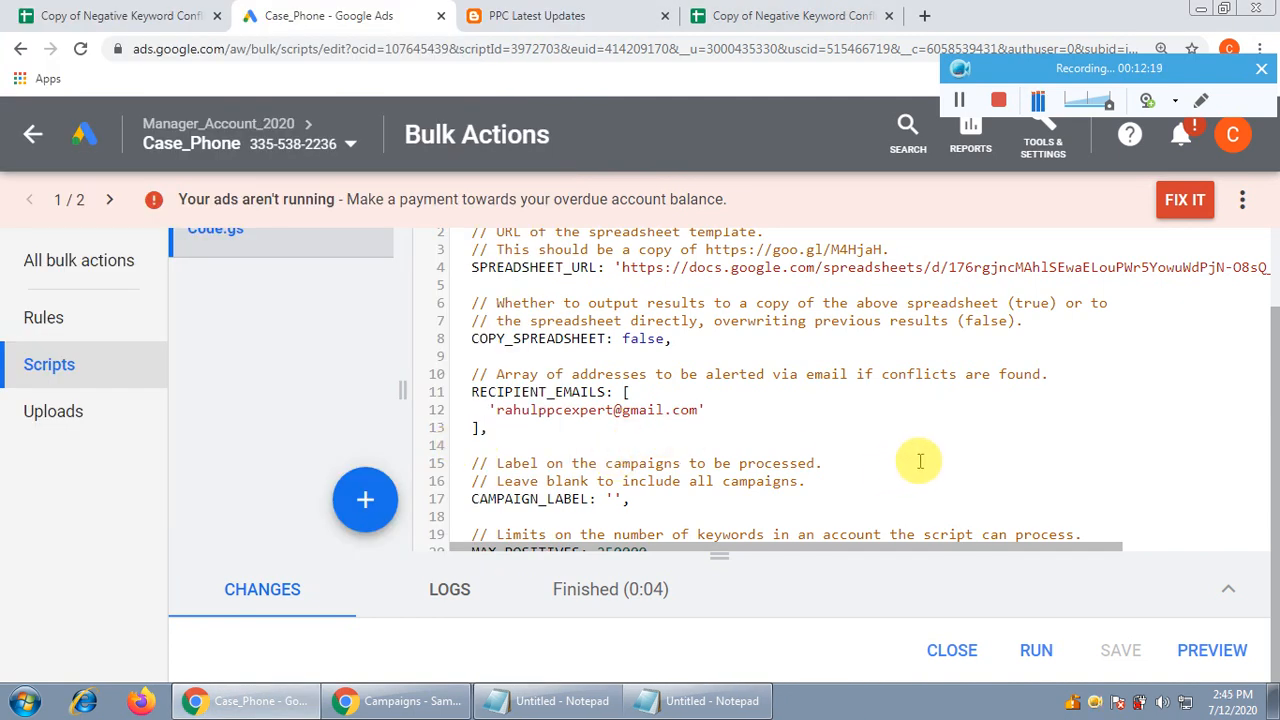
Preview the authorised script again until it finishes after 0:30 with no changes
scroll(920, 460, down, 3)
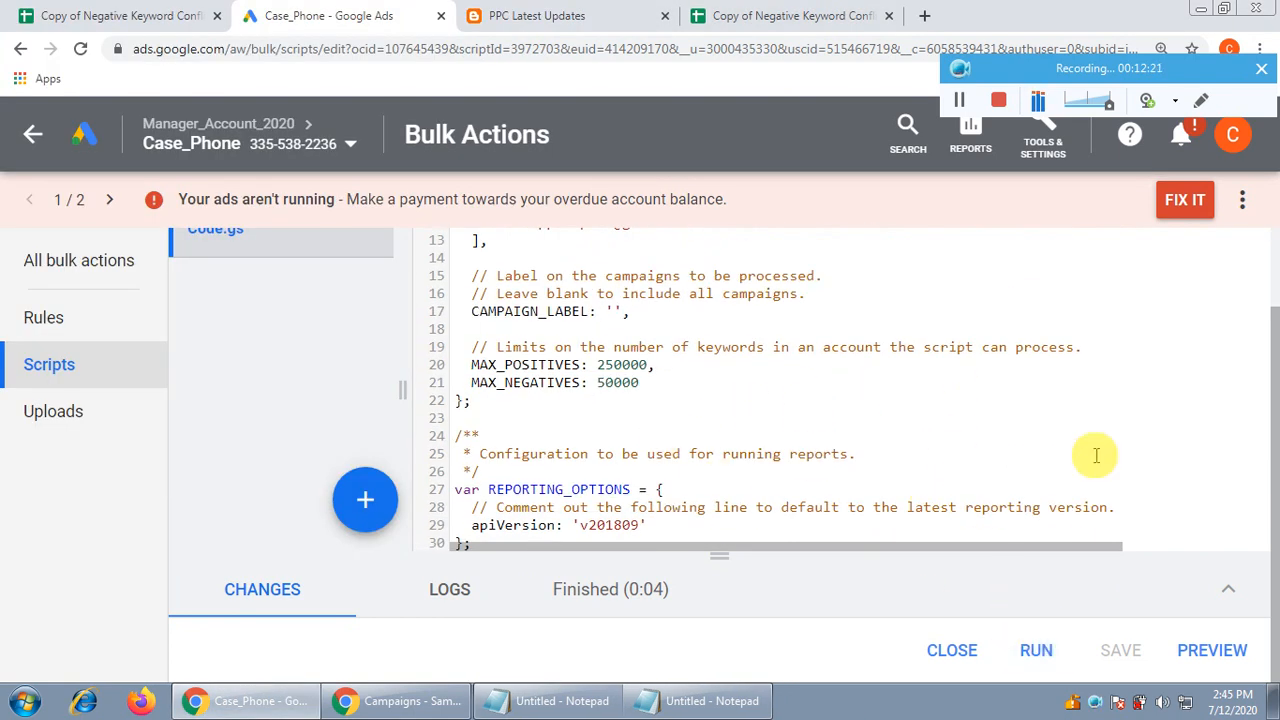
scroll(1096, 455, down, 2)
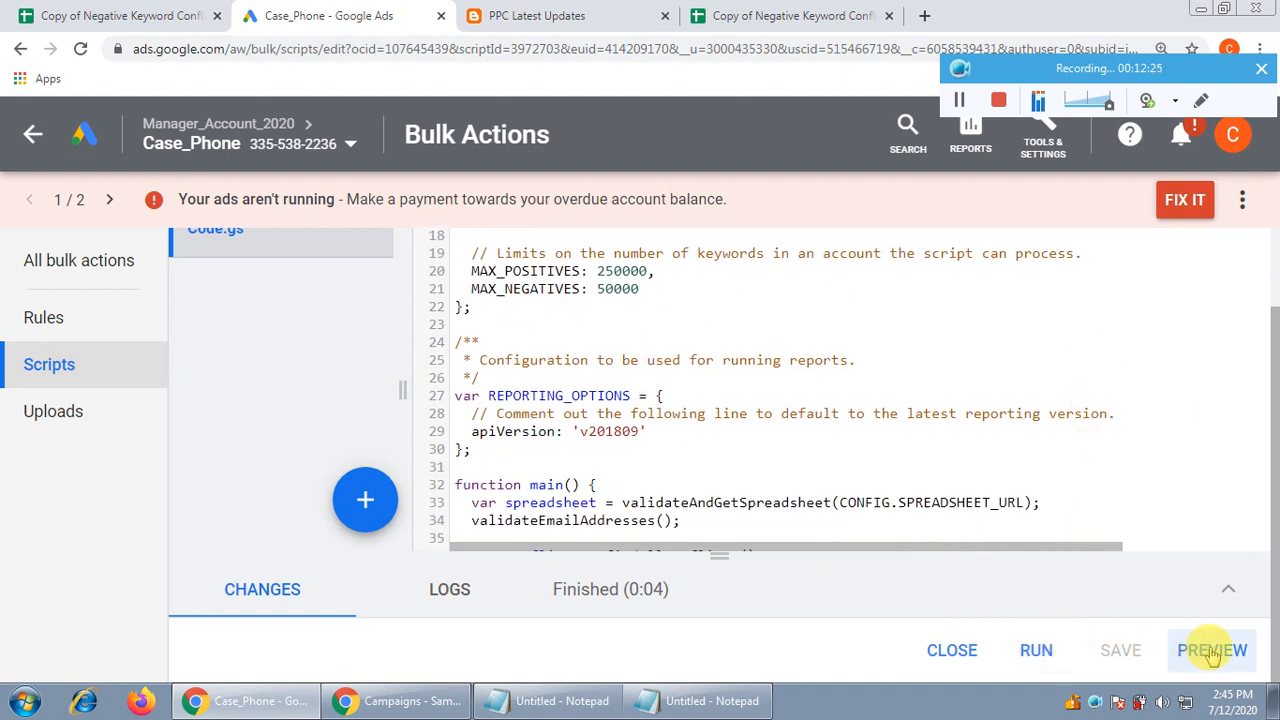
click(611, 605)
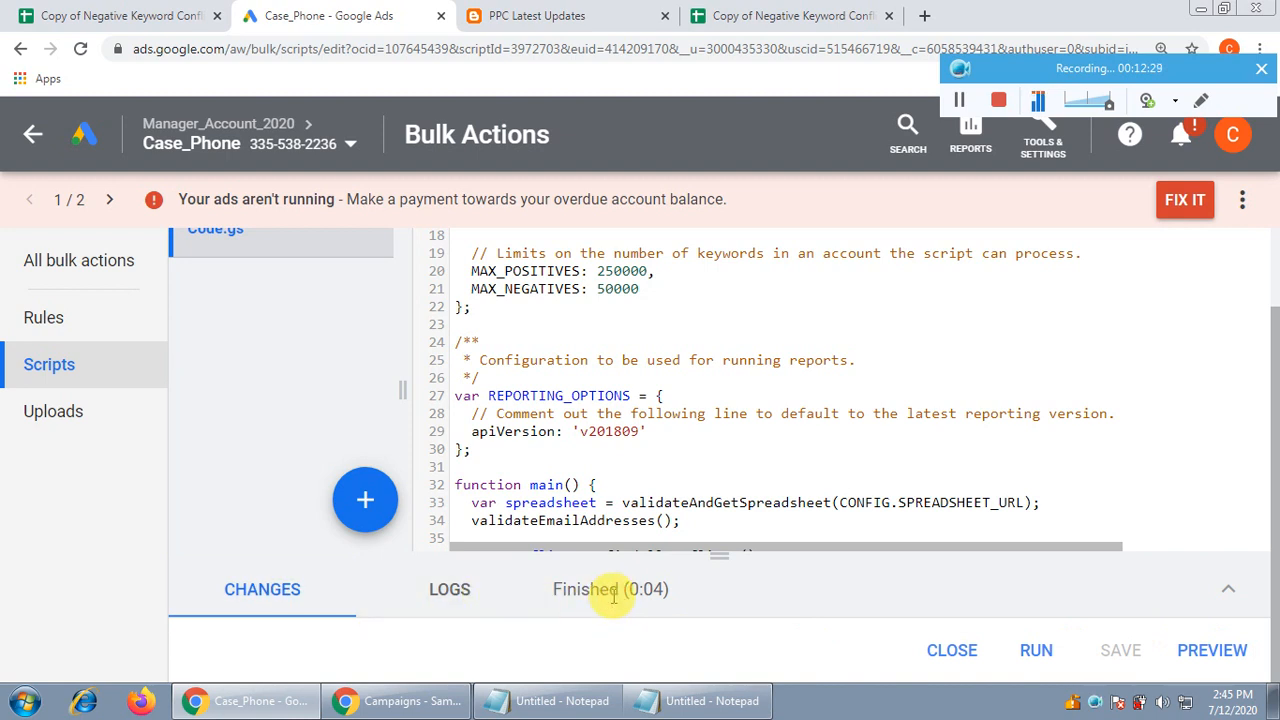
click(1215, 652)
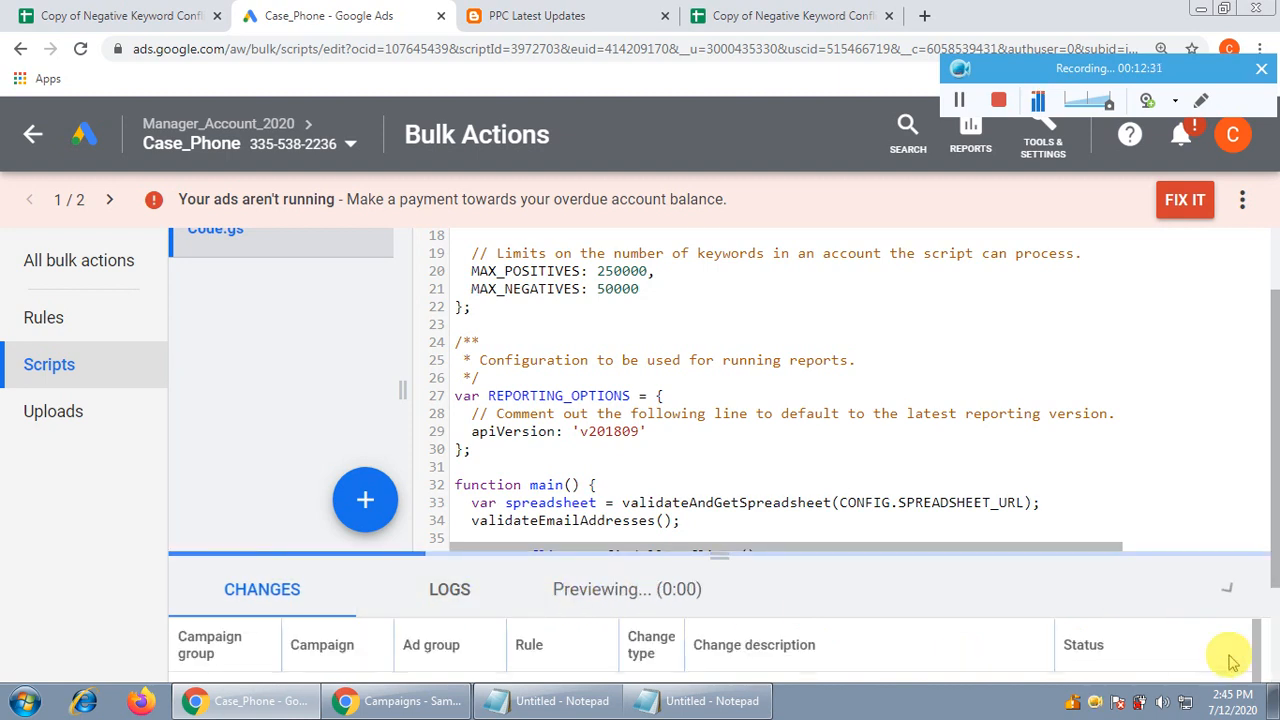
scroll(971, 400, down, 3)
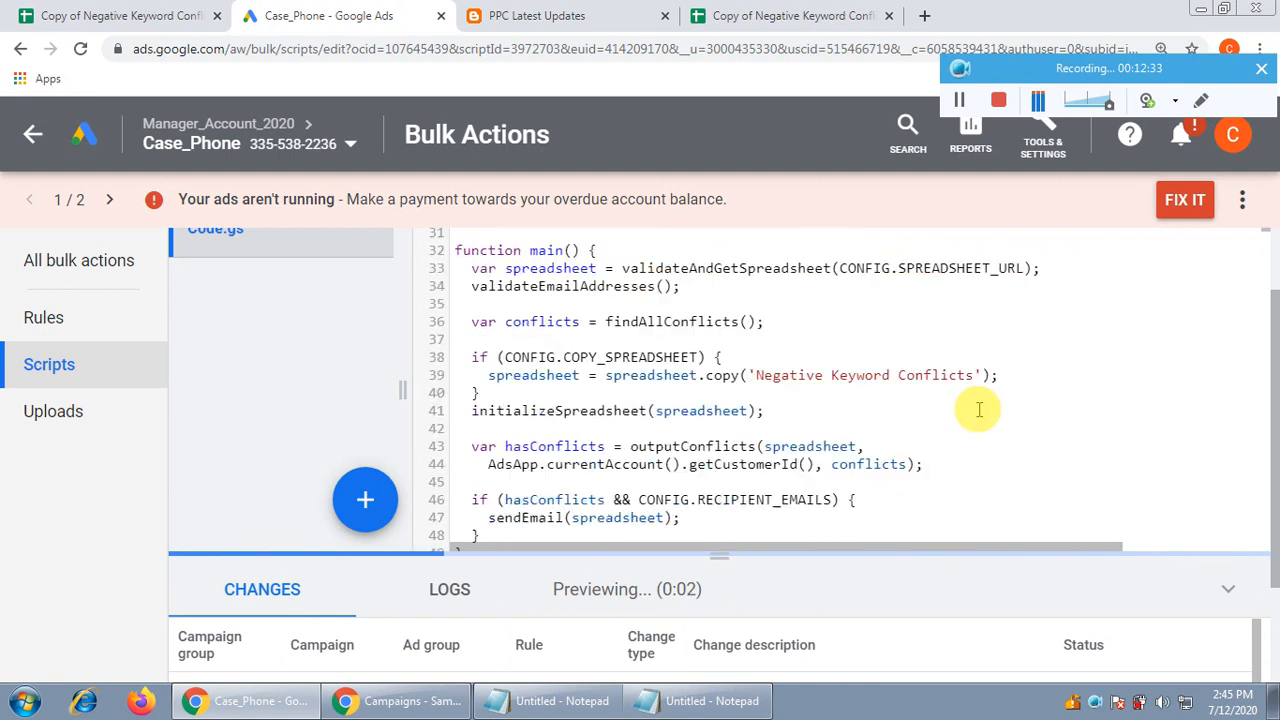
scroll(1262, 480, down, 3)
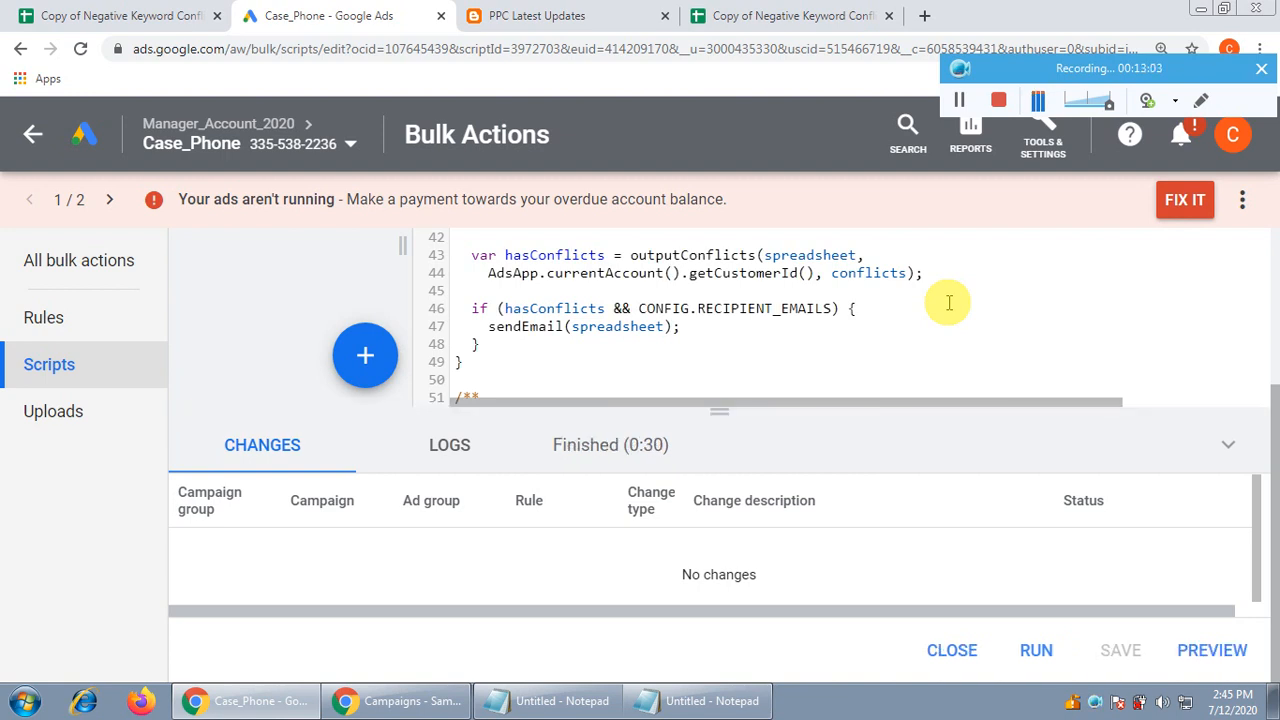
Run Testing_Negative_keys for real, then view the script run history
click(1037, 651)
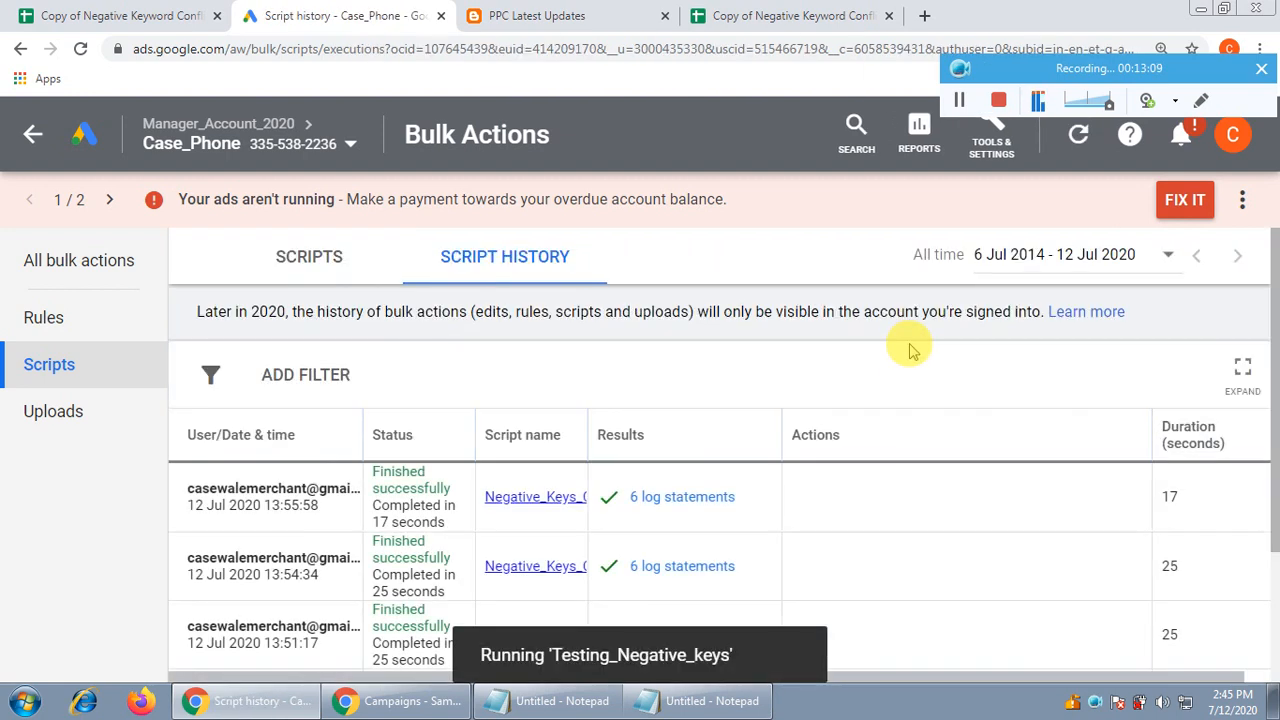
key(ctrl+minus)
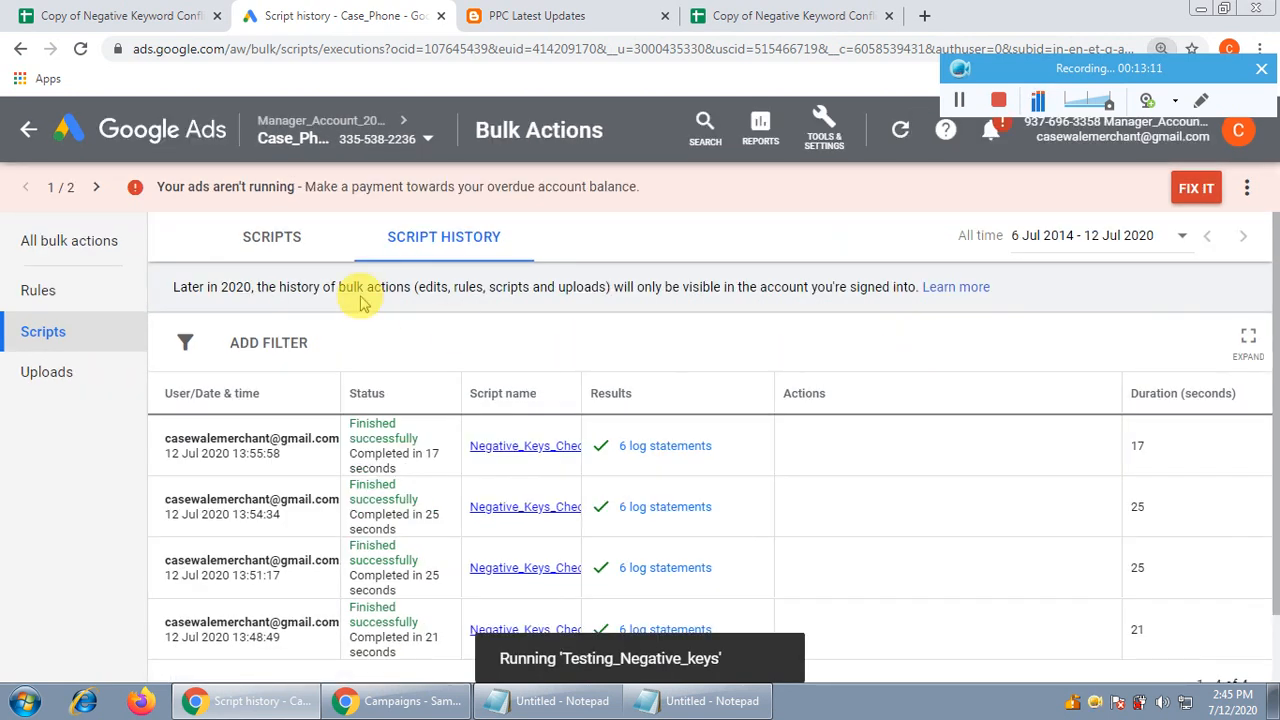
click(278, 238)
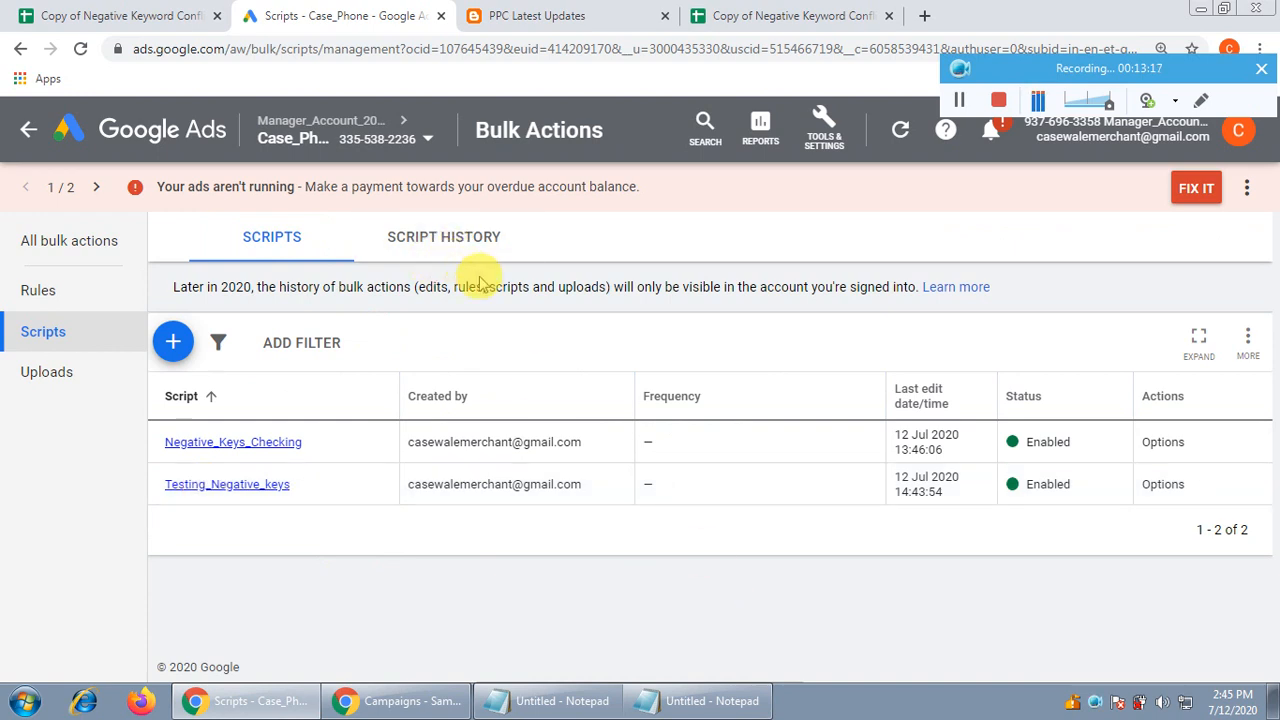
click(460, 230)
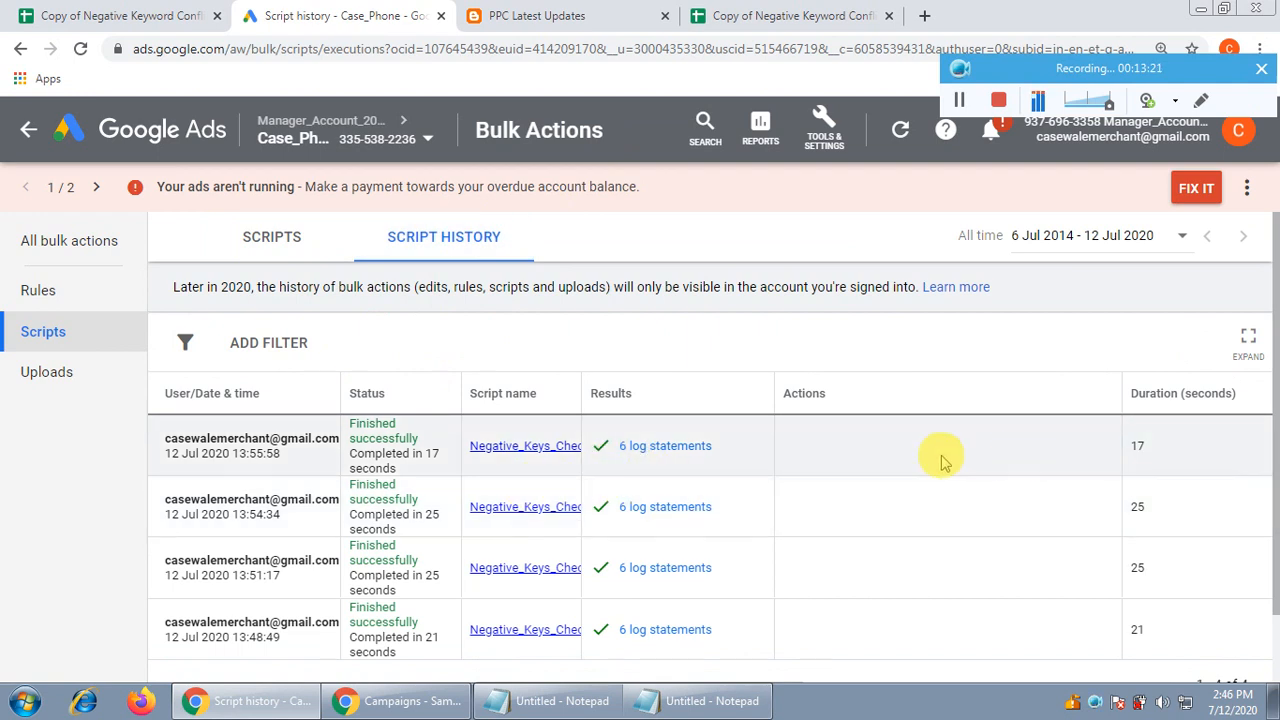
Read the latest run's 6-line log confirming no negative keyword conflicts, then return to Scripts
click(665, 450)
scroll(686, 409, down, 1)
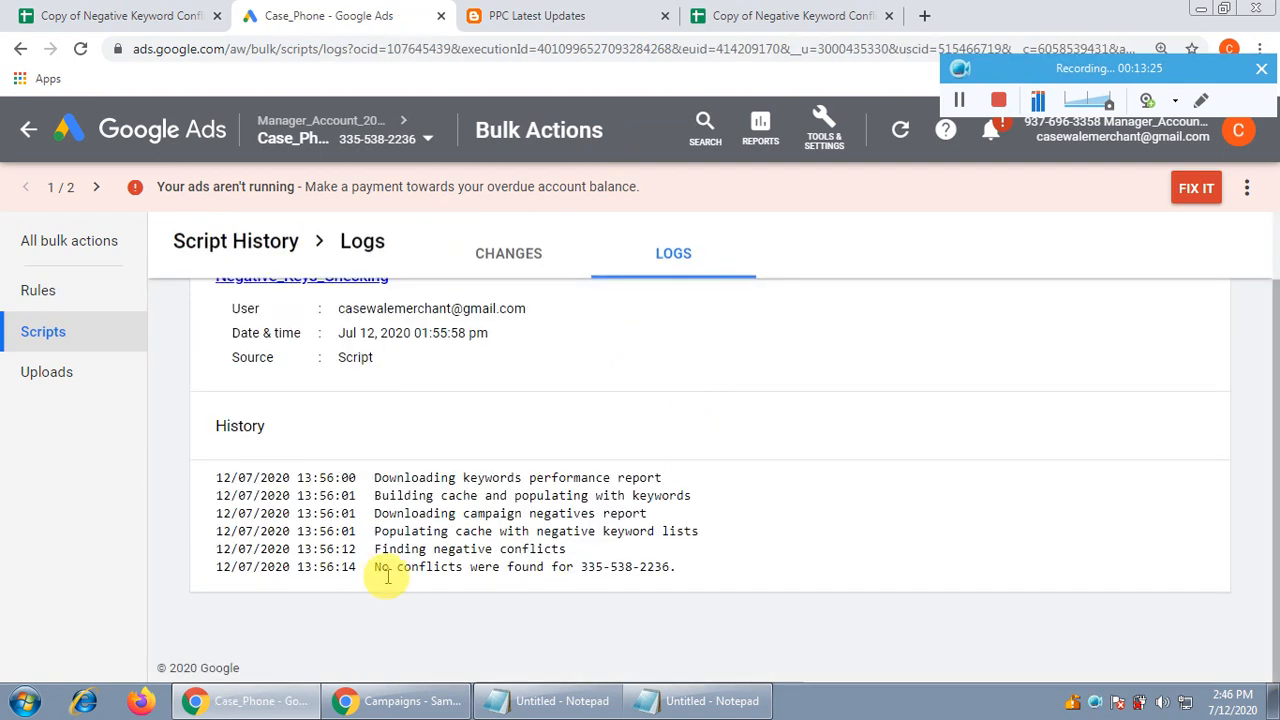
drag(373, 549, 557, 549)
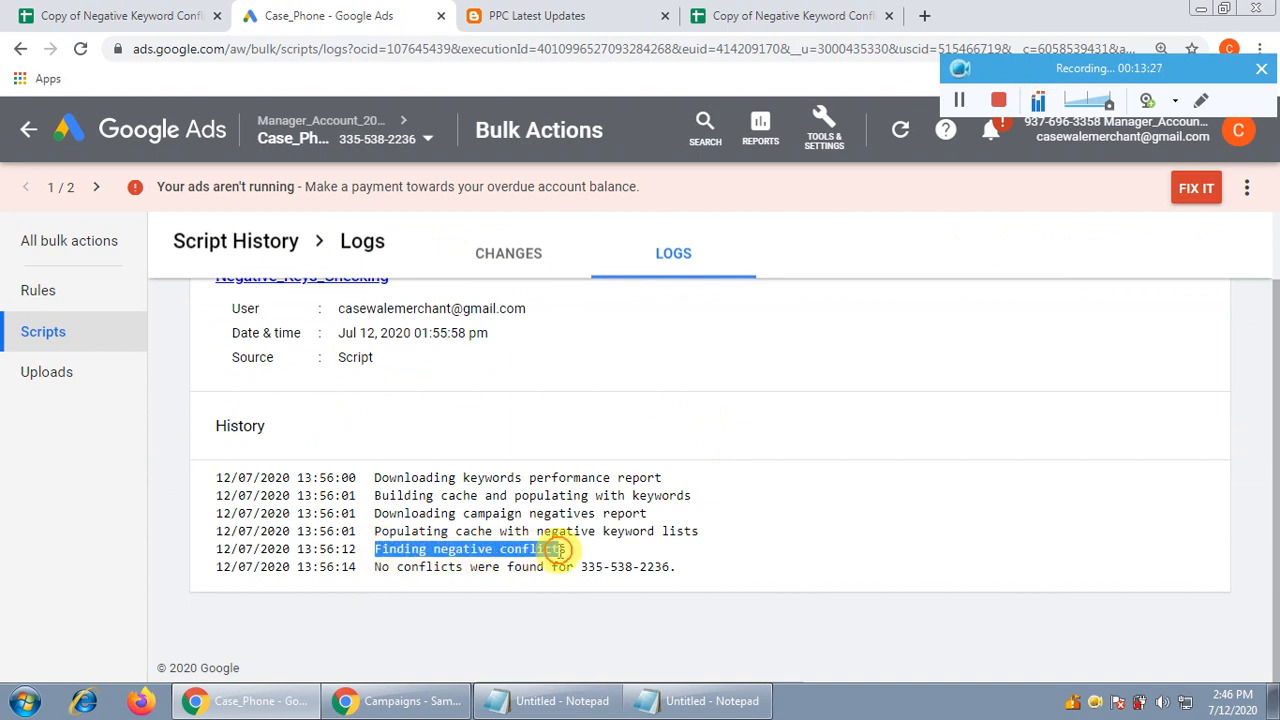
drag(376, 567, 567, 567)
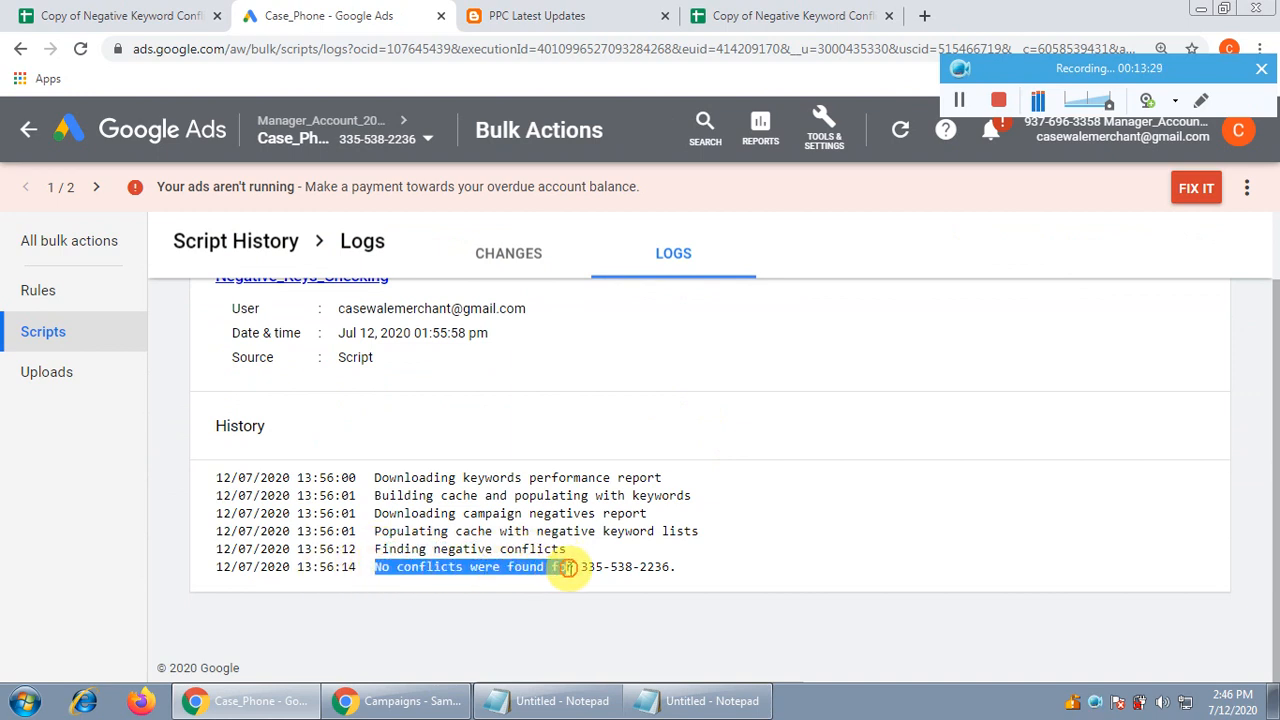
click(587, 567)
drag(605, 567, 653, 567)
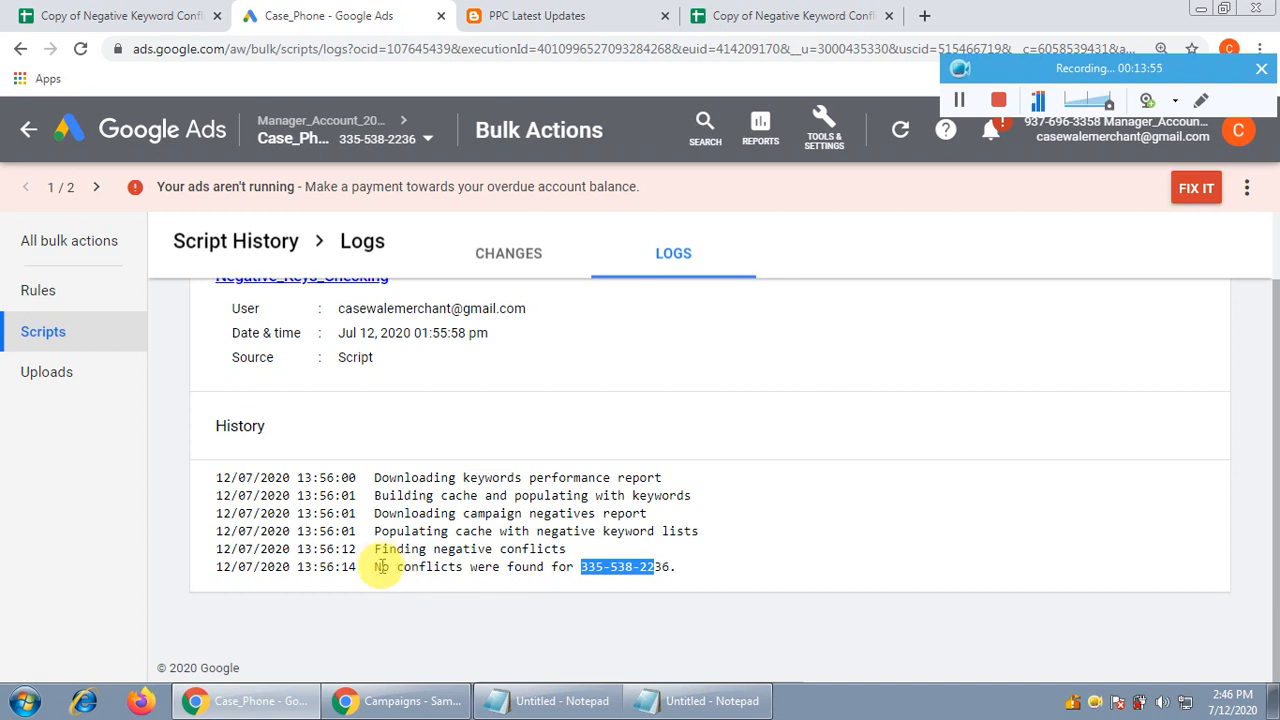
scroll(663, 461, up, 2)
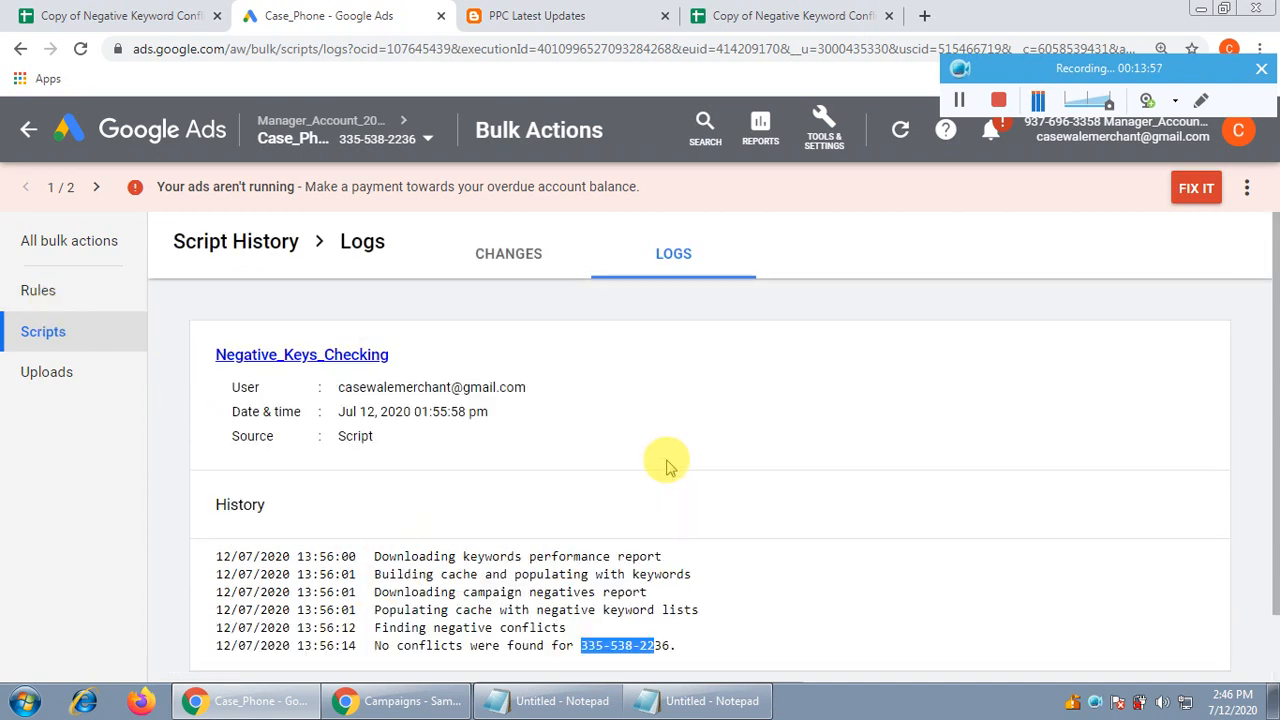
click(36, 338)
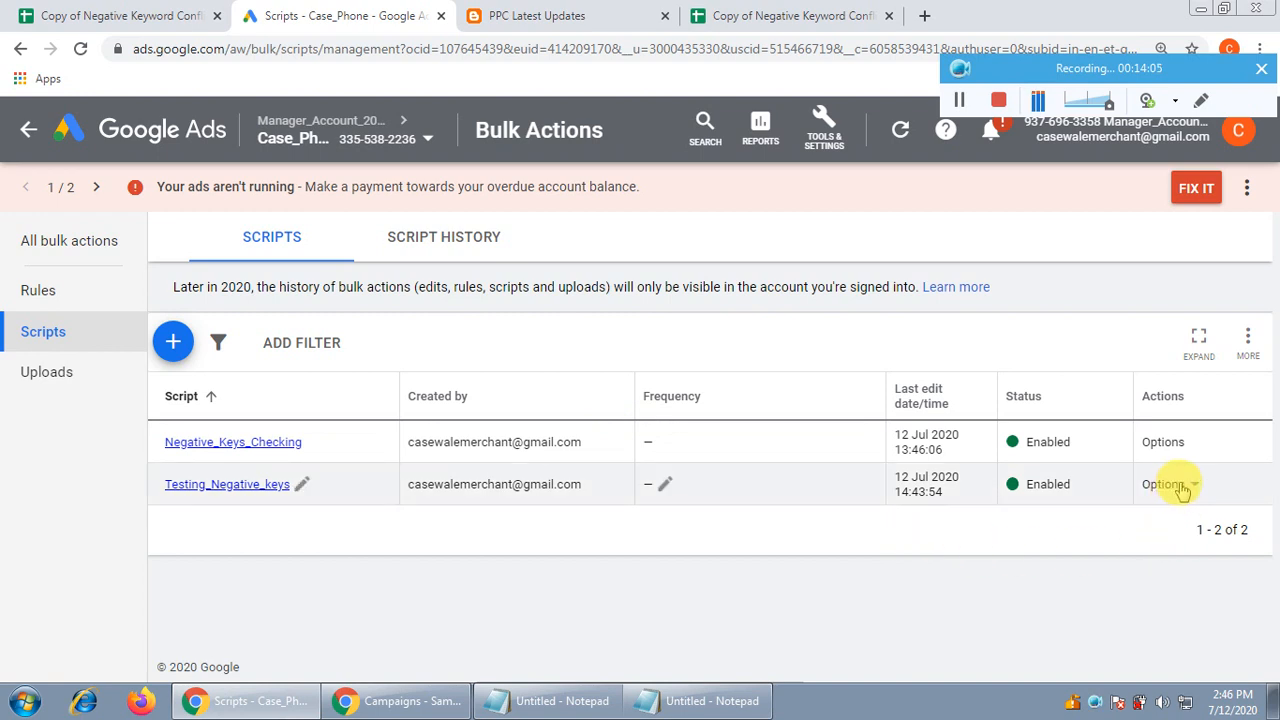
Run Testing_Negative_keys from its Options menu, producing a successful 26-second run
click(1164, 484)
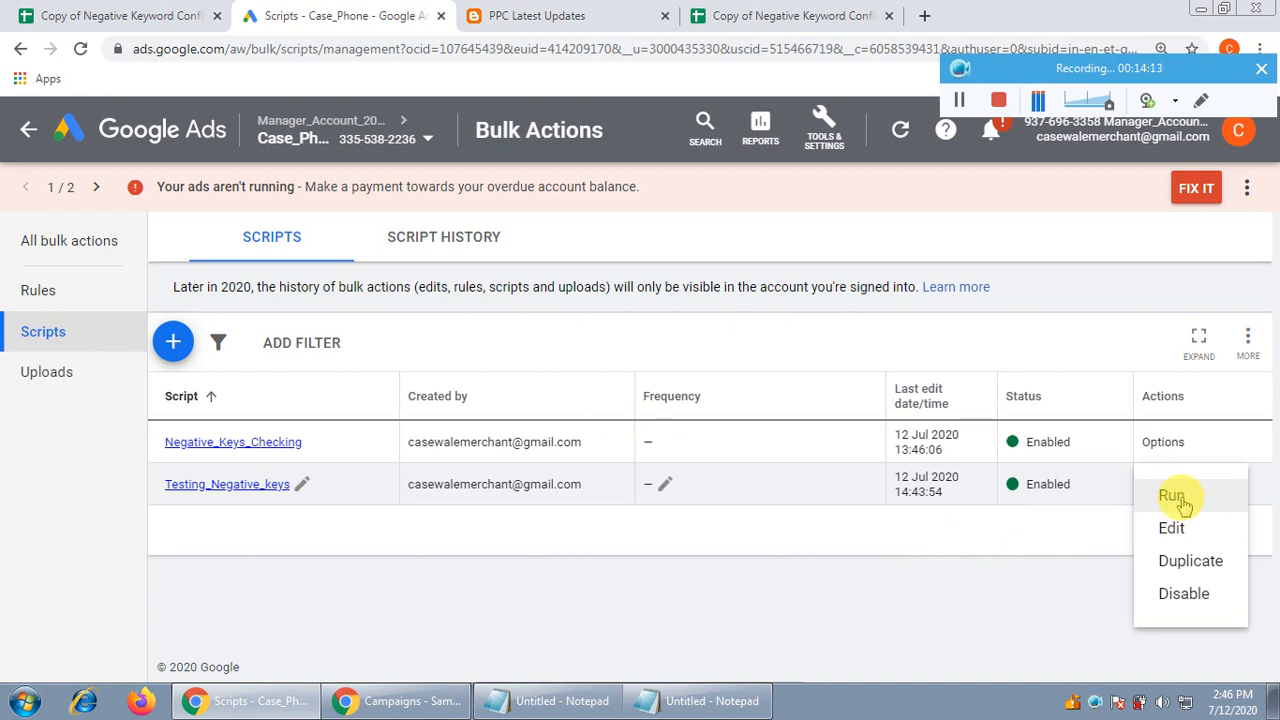
click(1174, 496)
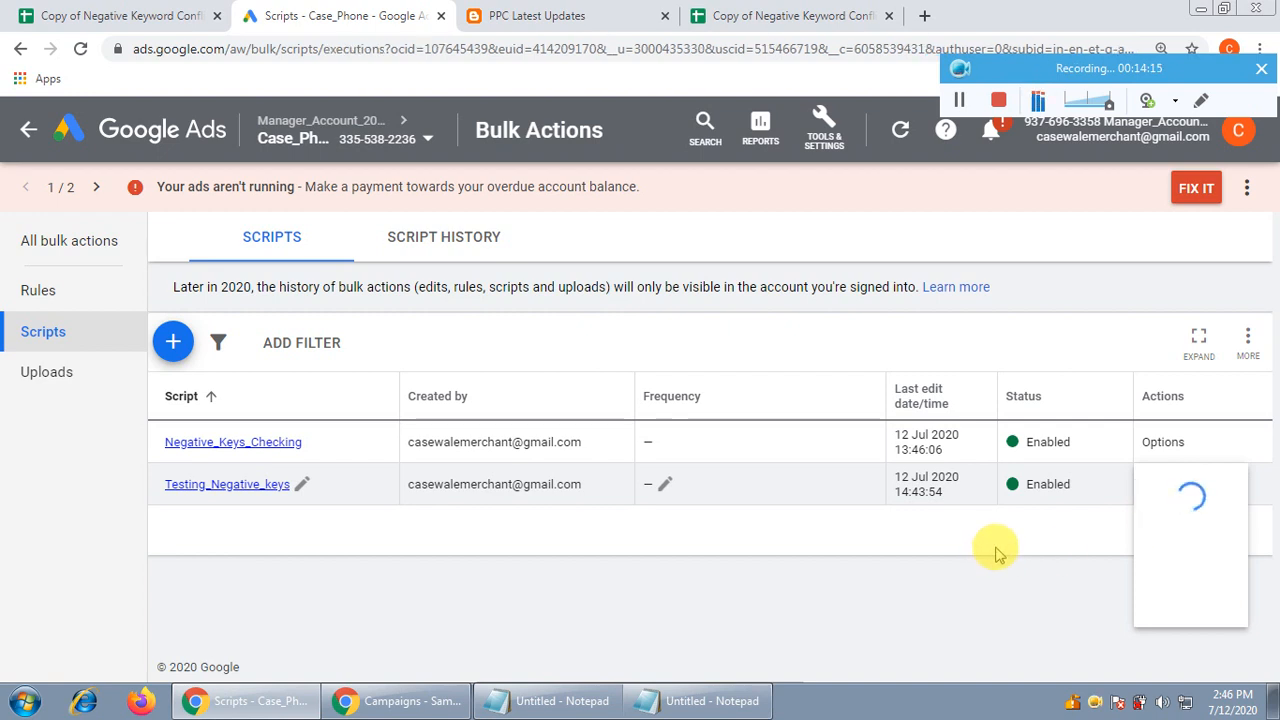
click(435, 252)
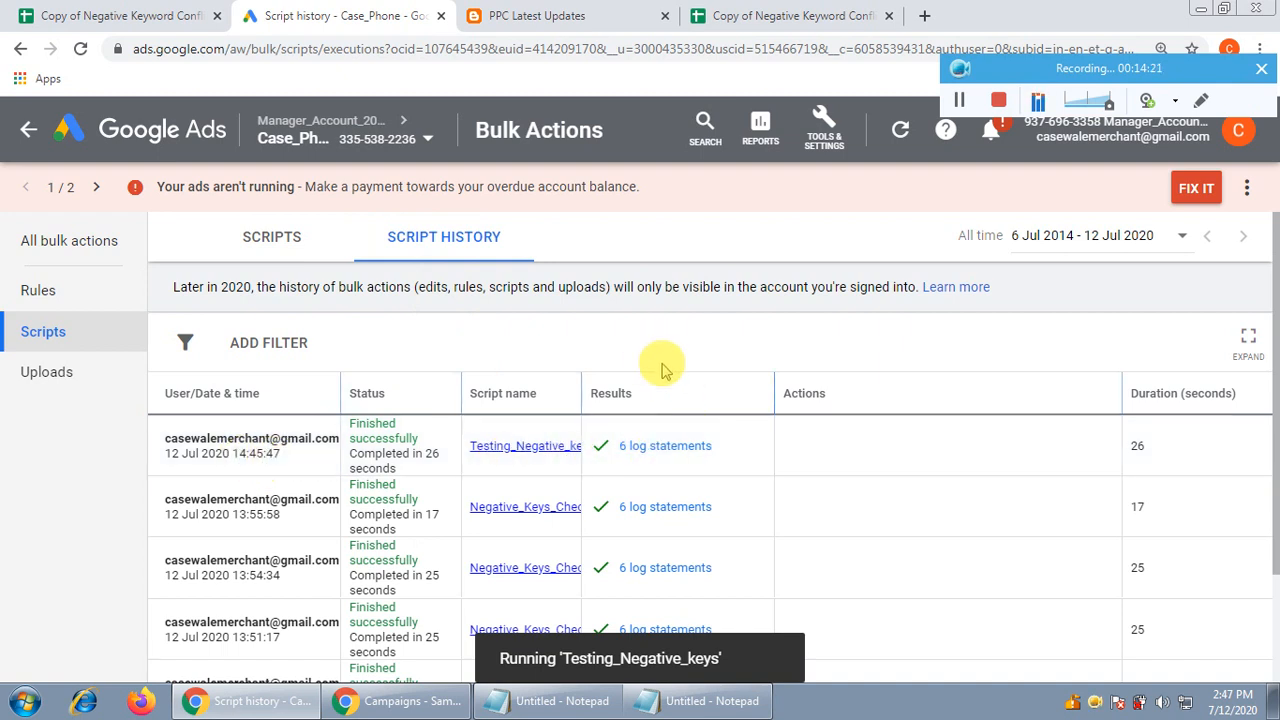
click(278, 245)
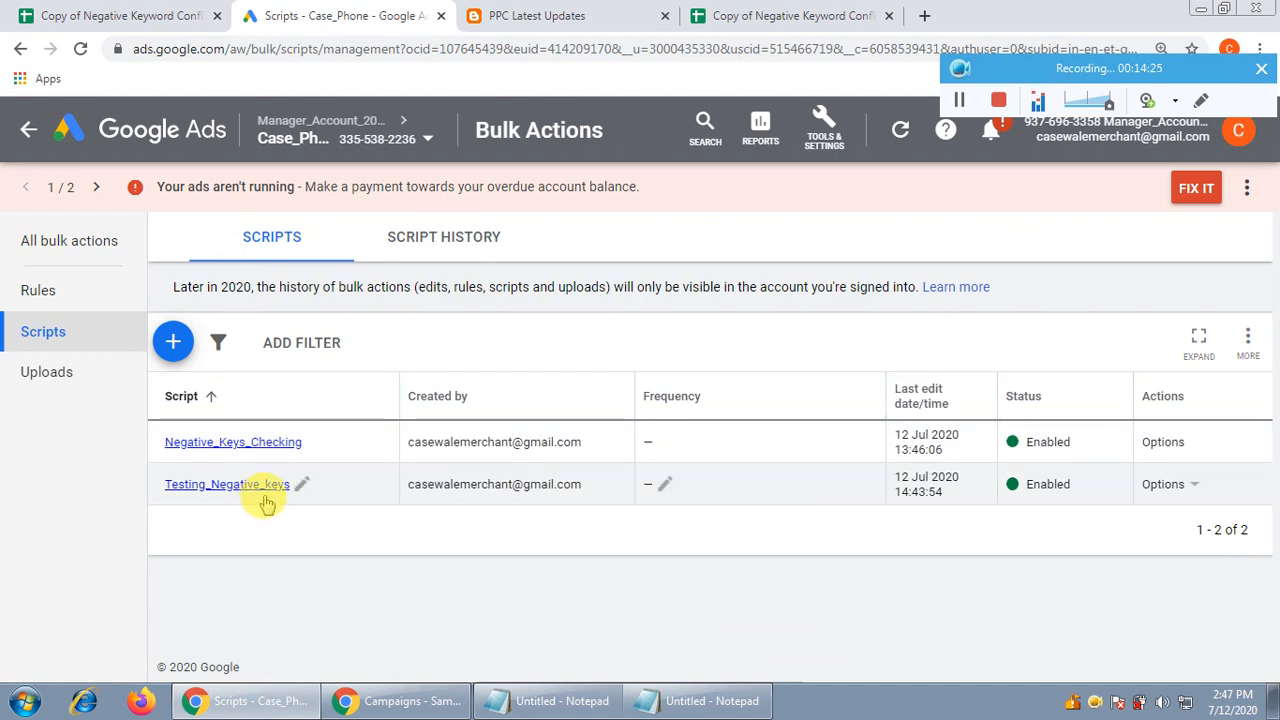
Set the Testing_Negative_keys frequency to Daily at 14:00 and save it
click(665, 488)
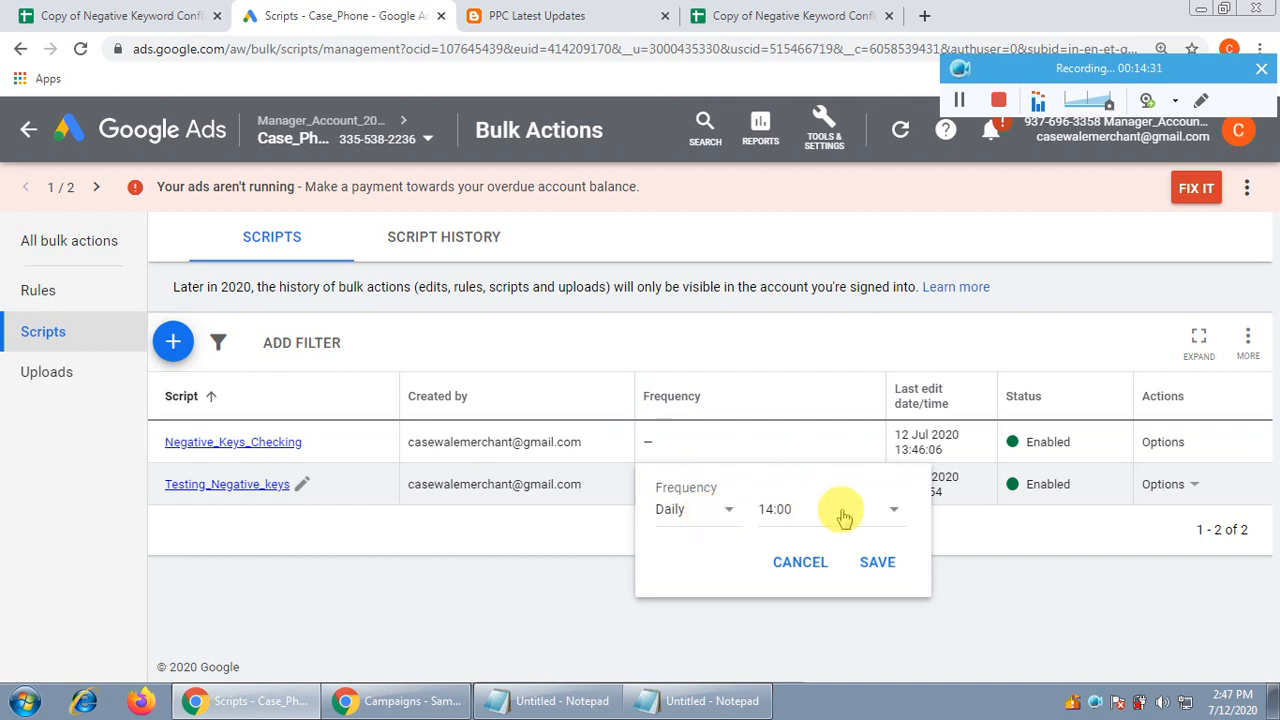
click(837, 514)
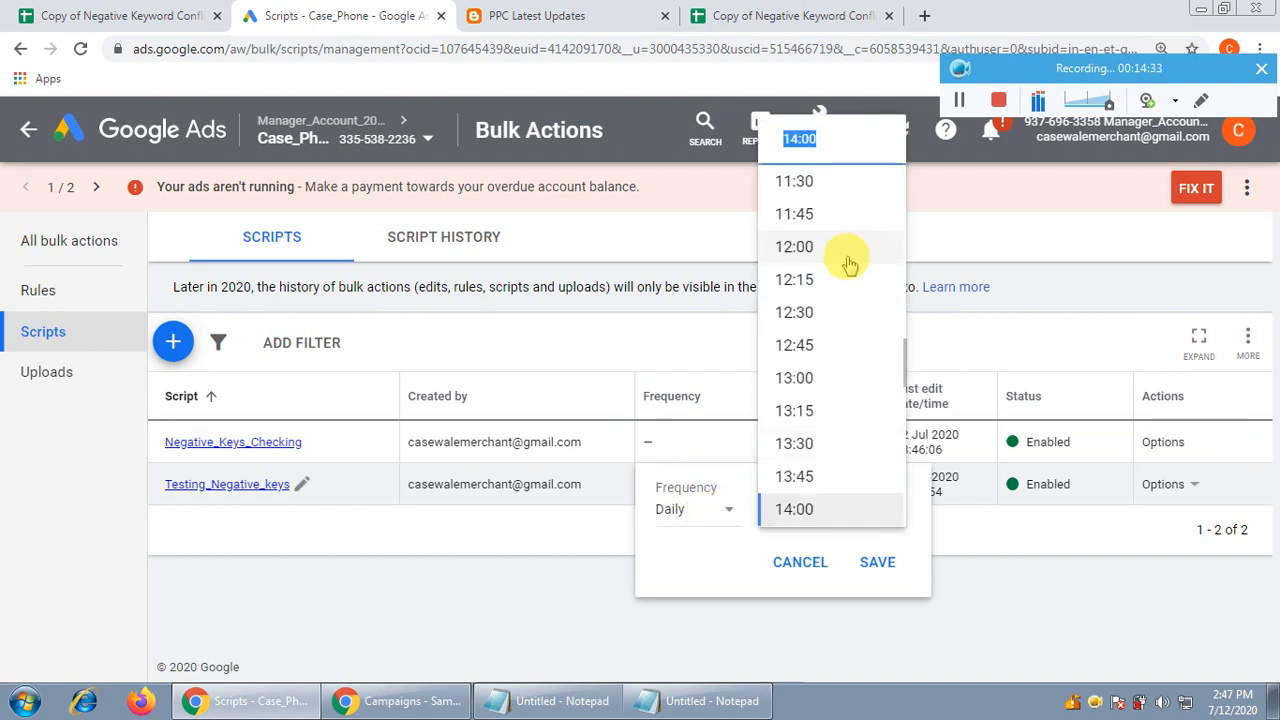
scroll(835, 395, down, 1)
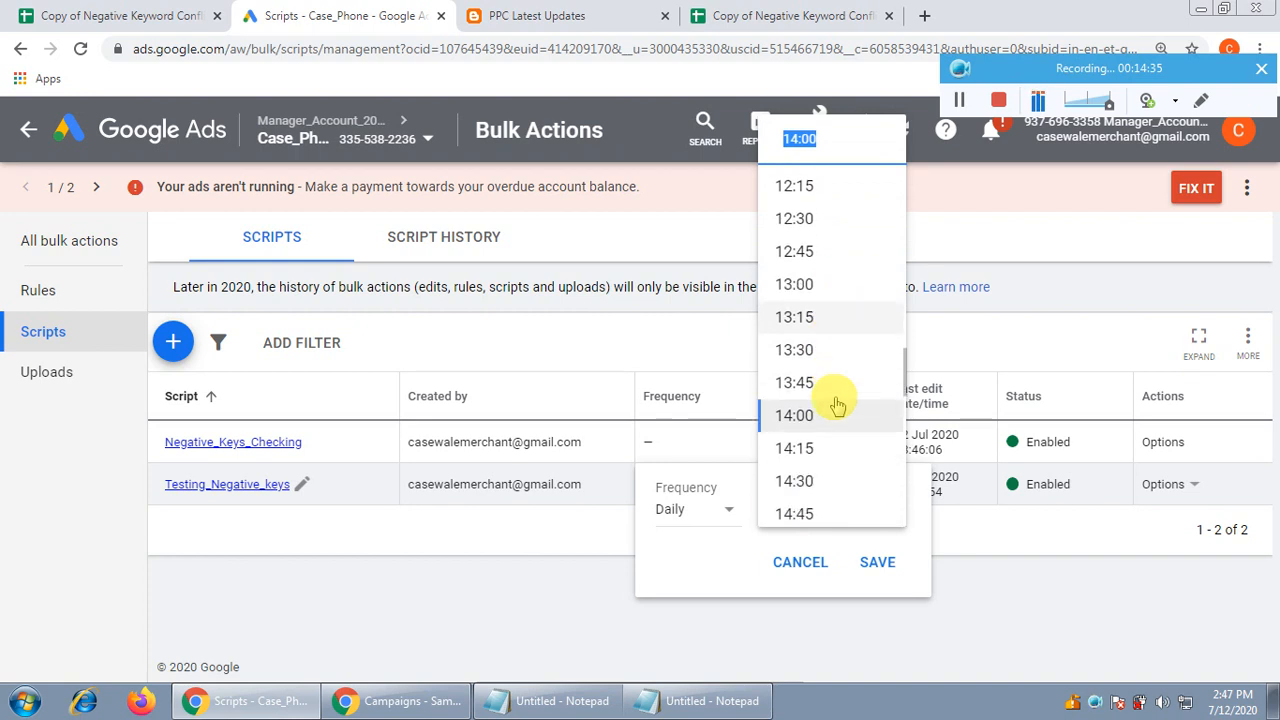
click(823, 425)
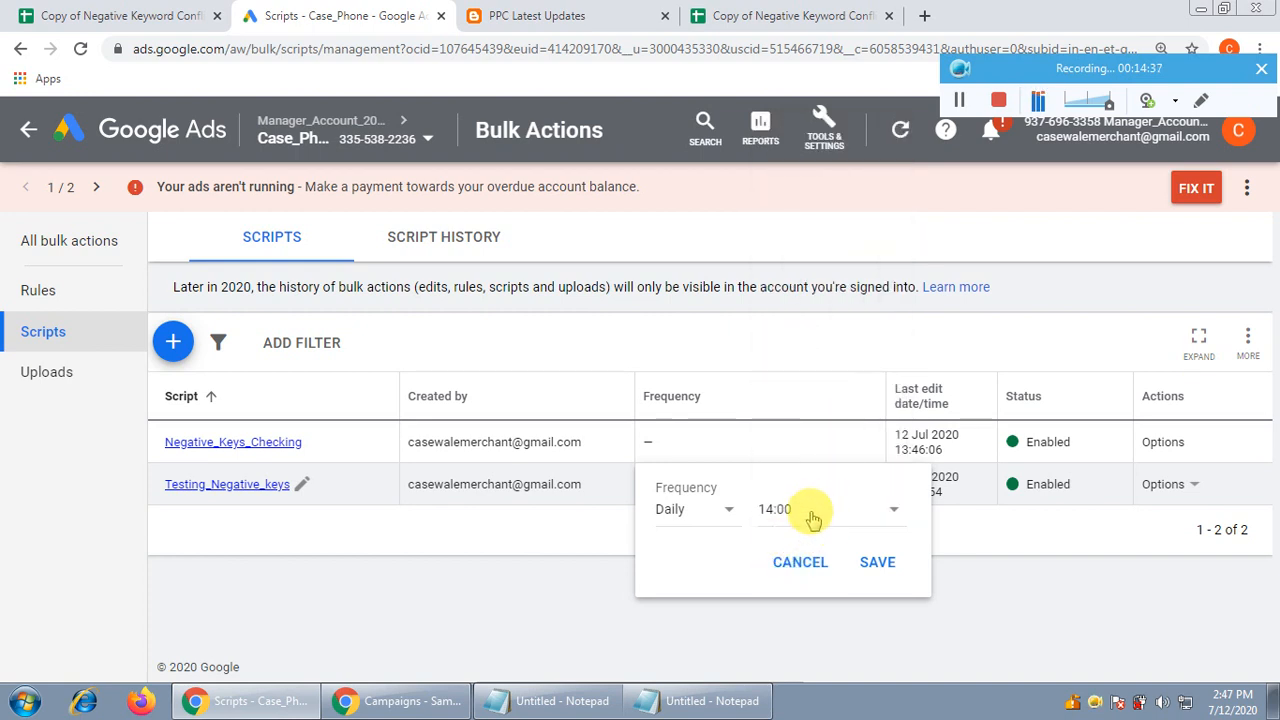
click(876, 563)
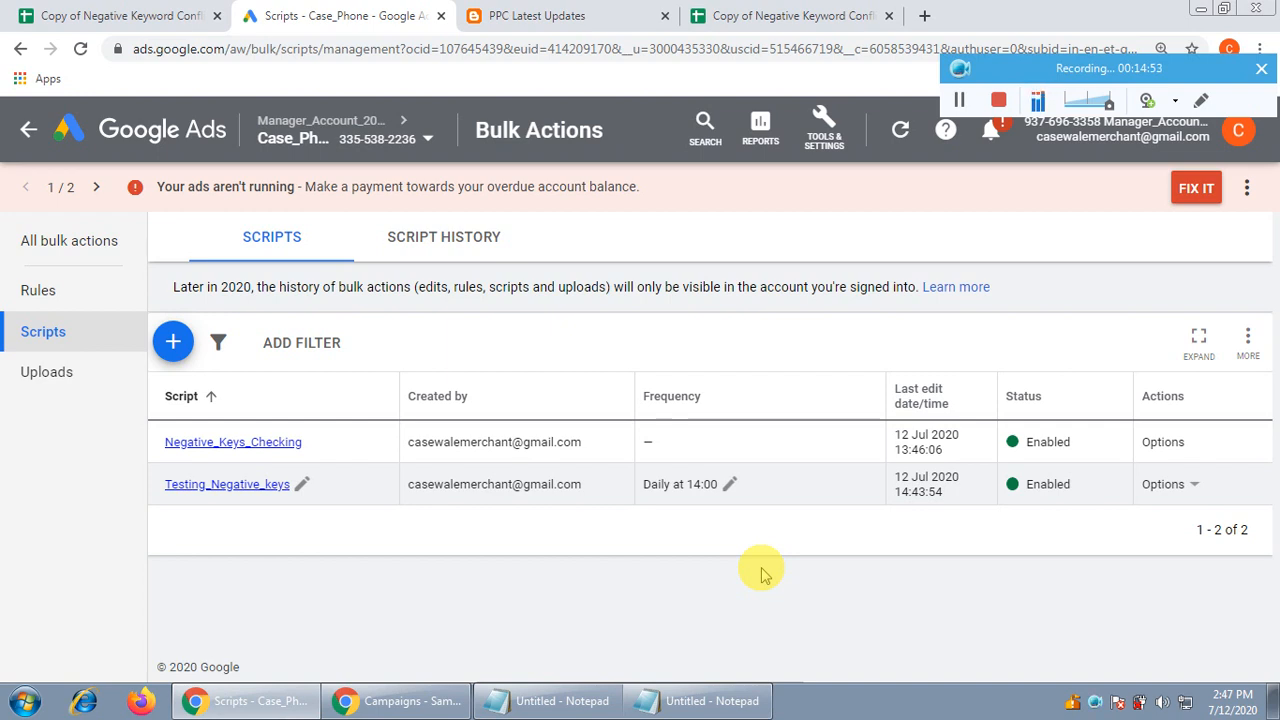
In the Copy of Negative Keyword Conflicts sheet, check that row 4 cells B4 through H4 are empty
click(745, 16)
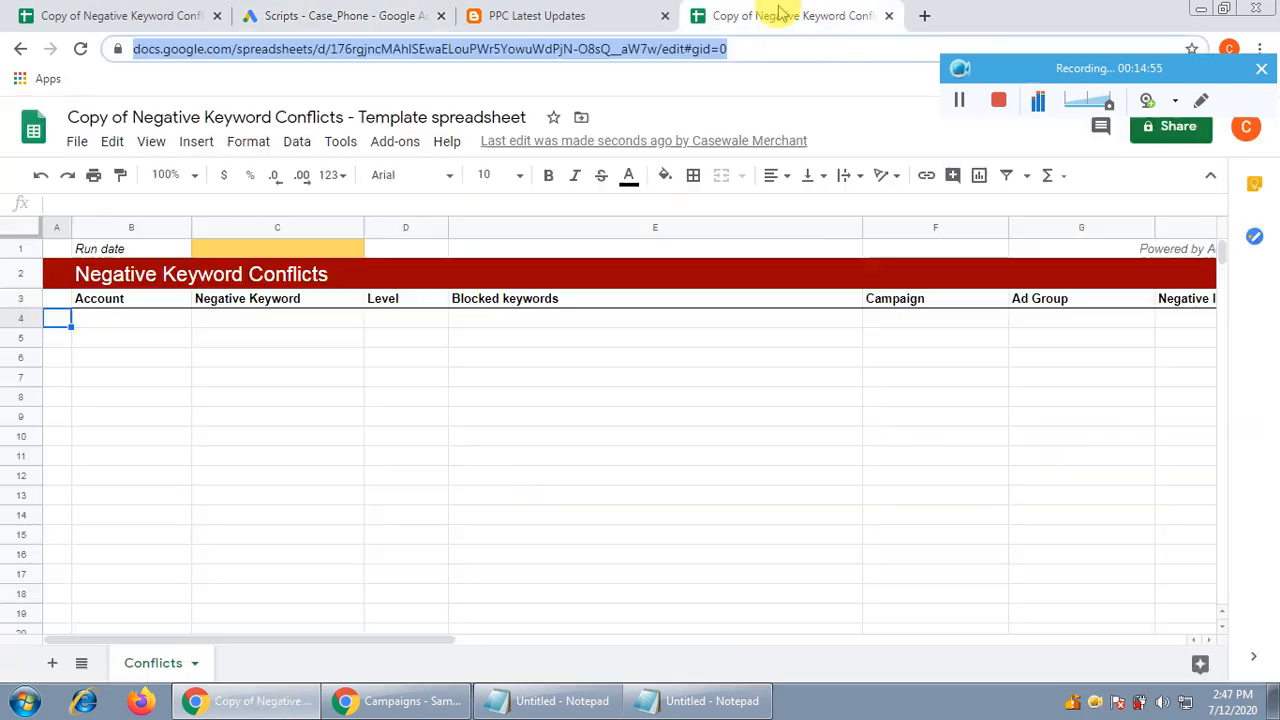
click(128, 320)
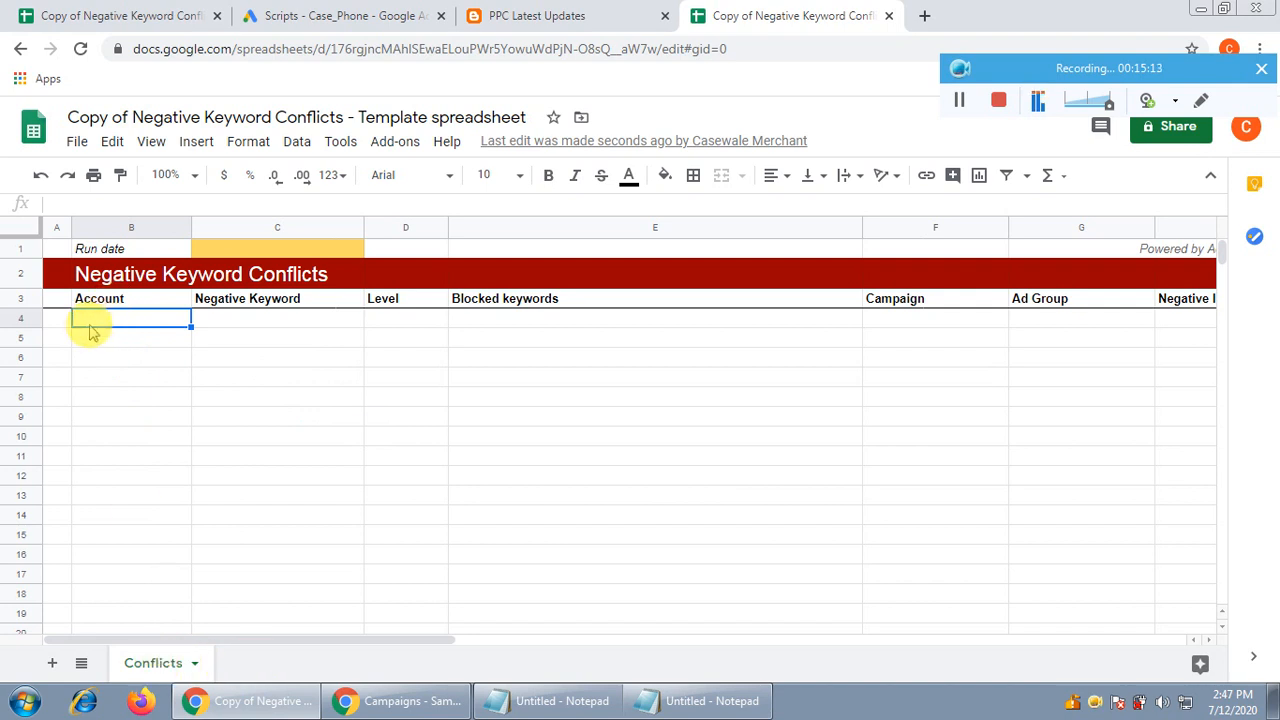
click(271, 322)
click(418, 324)
click(548, 322)
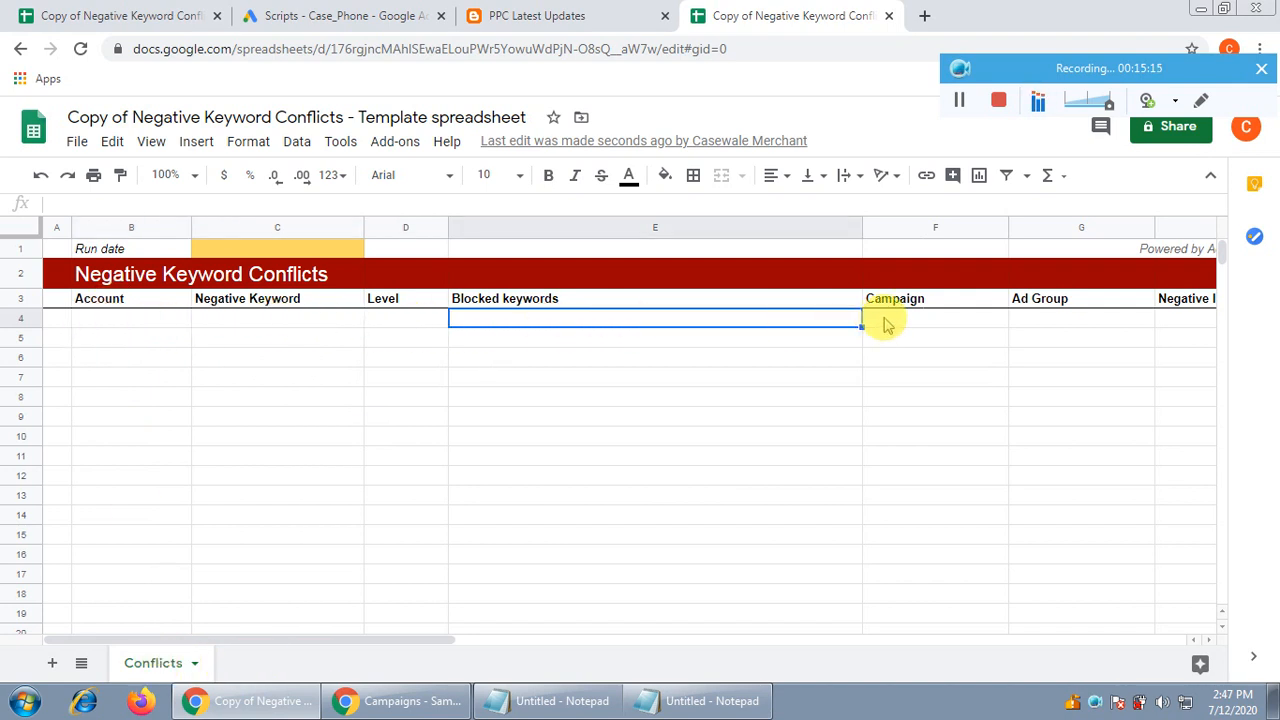
click(890, 322)
click(1052, 322)
click(1164, 320)
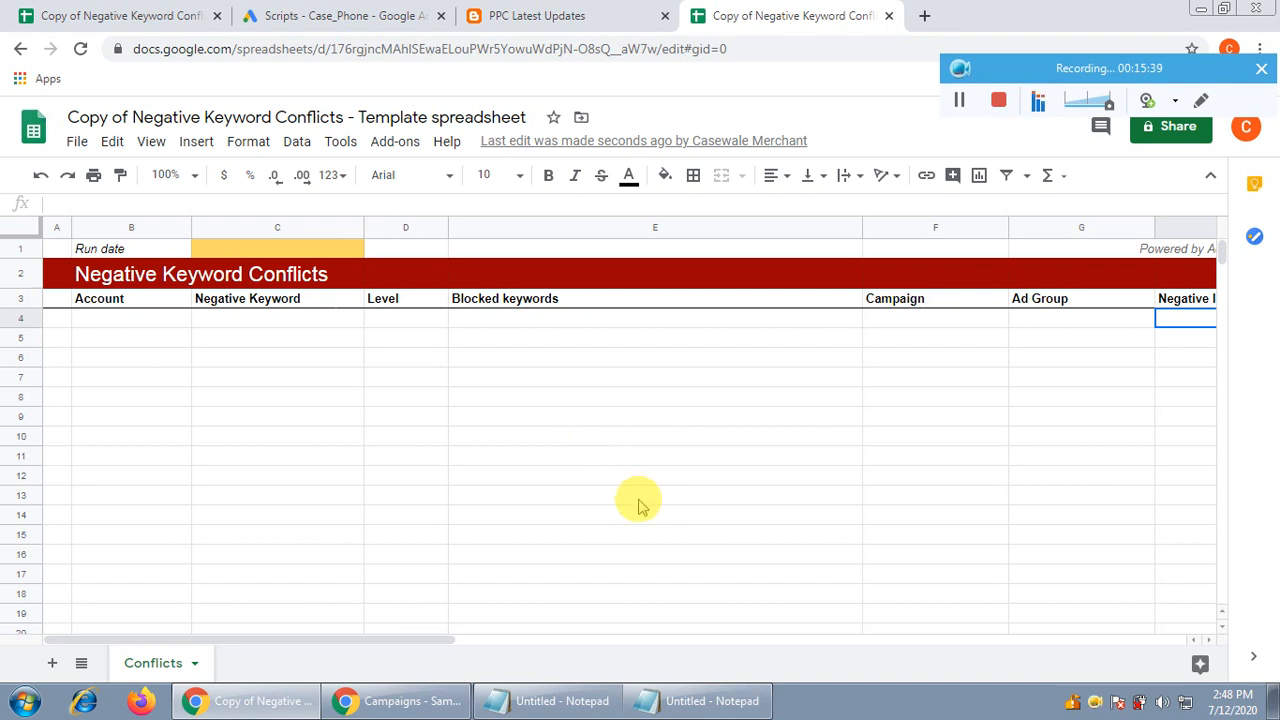
Bring up the Google Ads Video campaigns page, zoomed out to show the campaign table
click(400, 700)
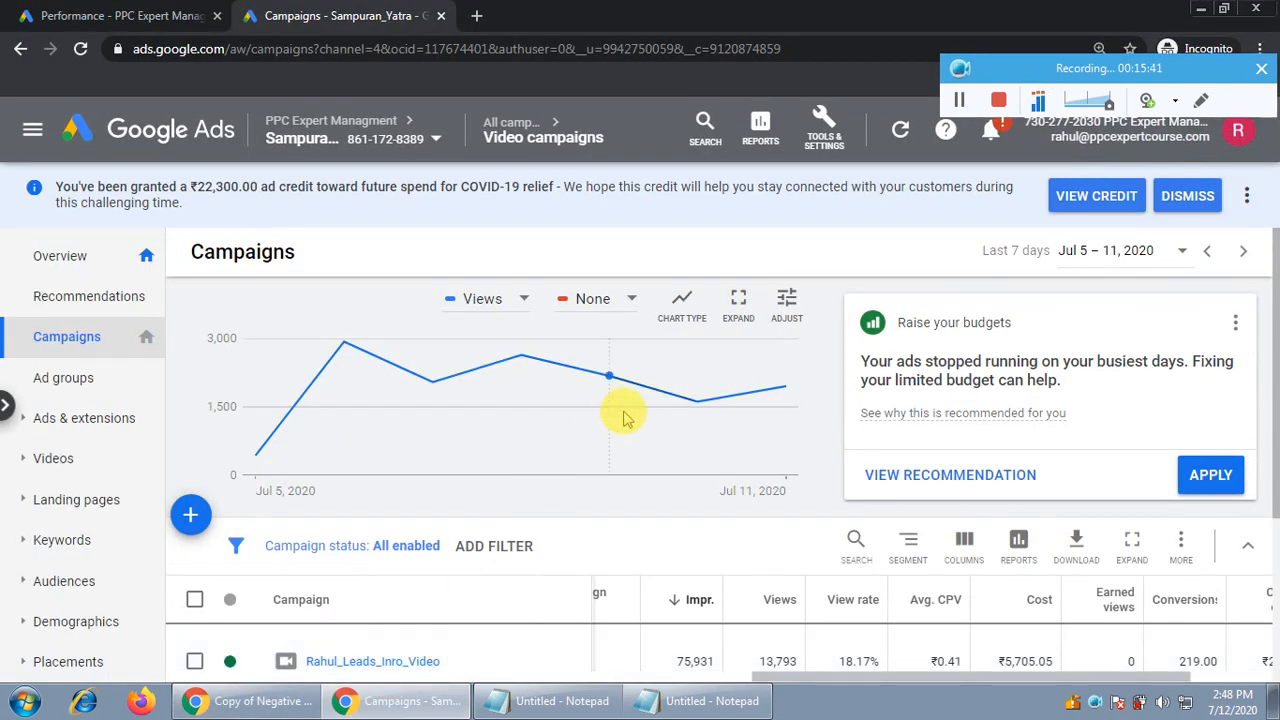
mouse_move(623, 414)
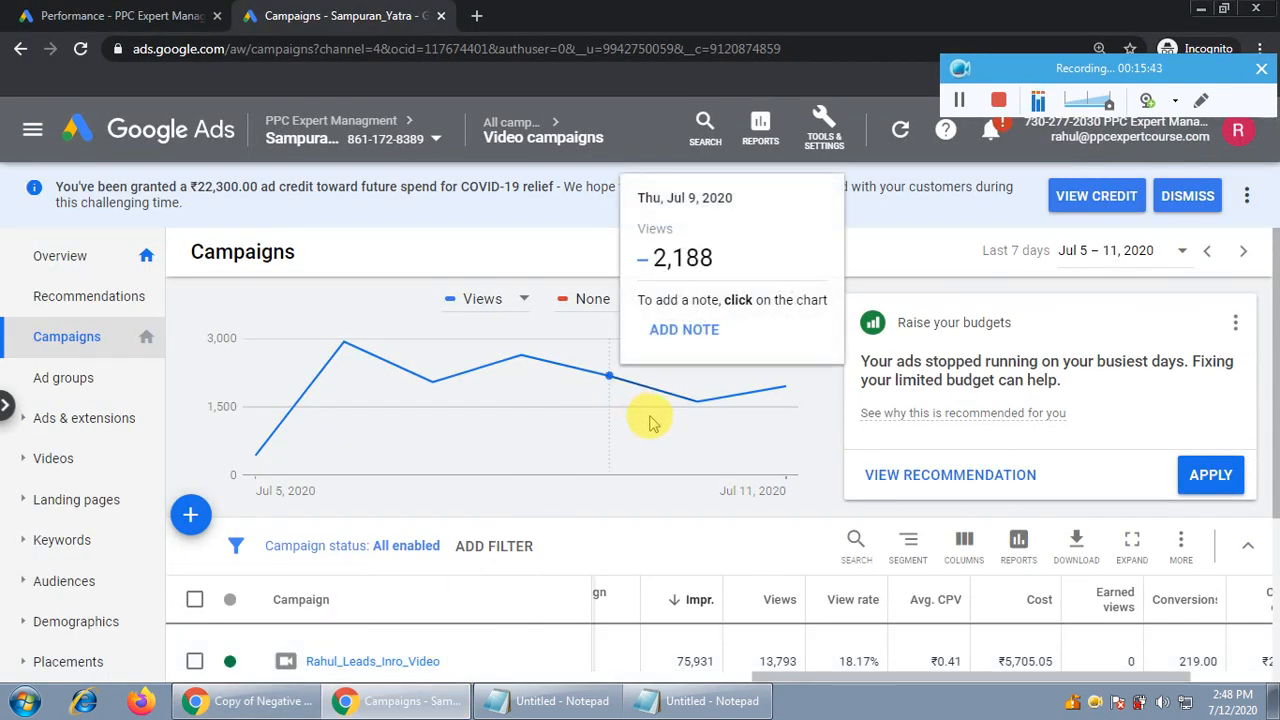
key(ctrl+minus)
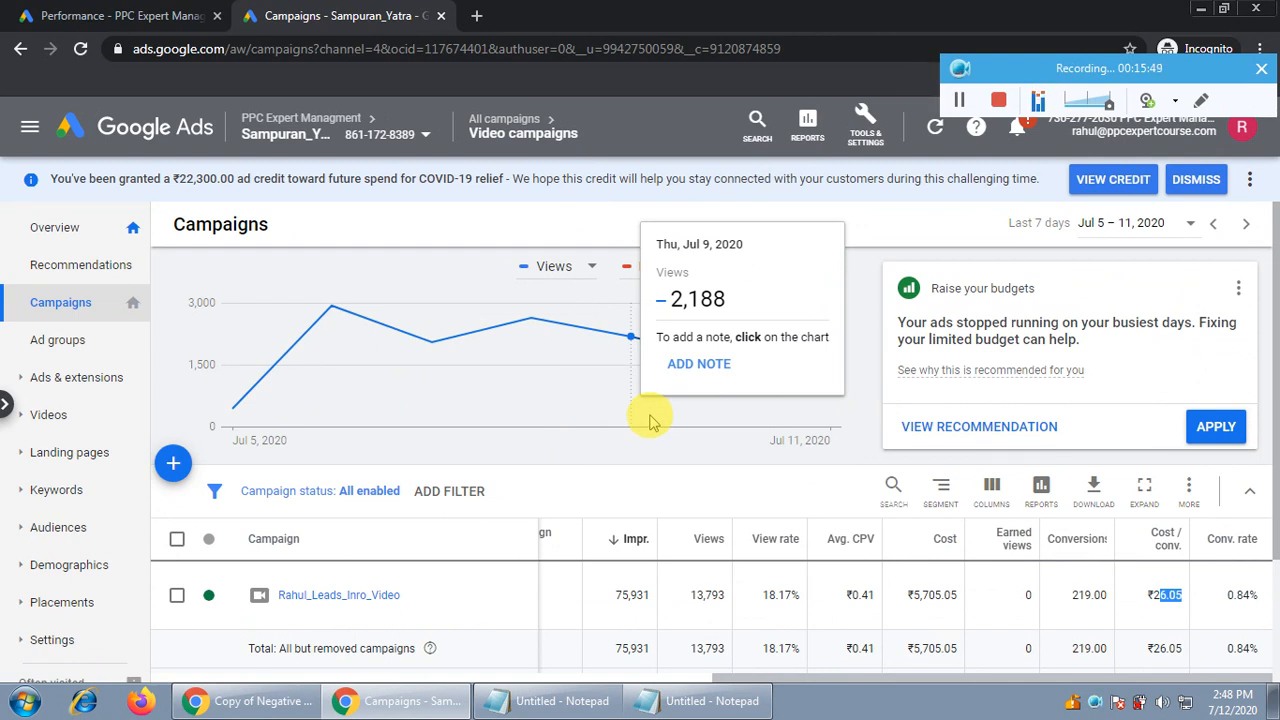
scroll(650, 422, down, 1)
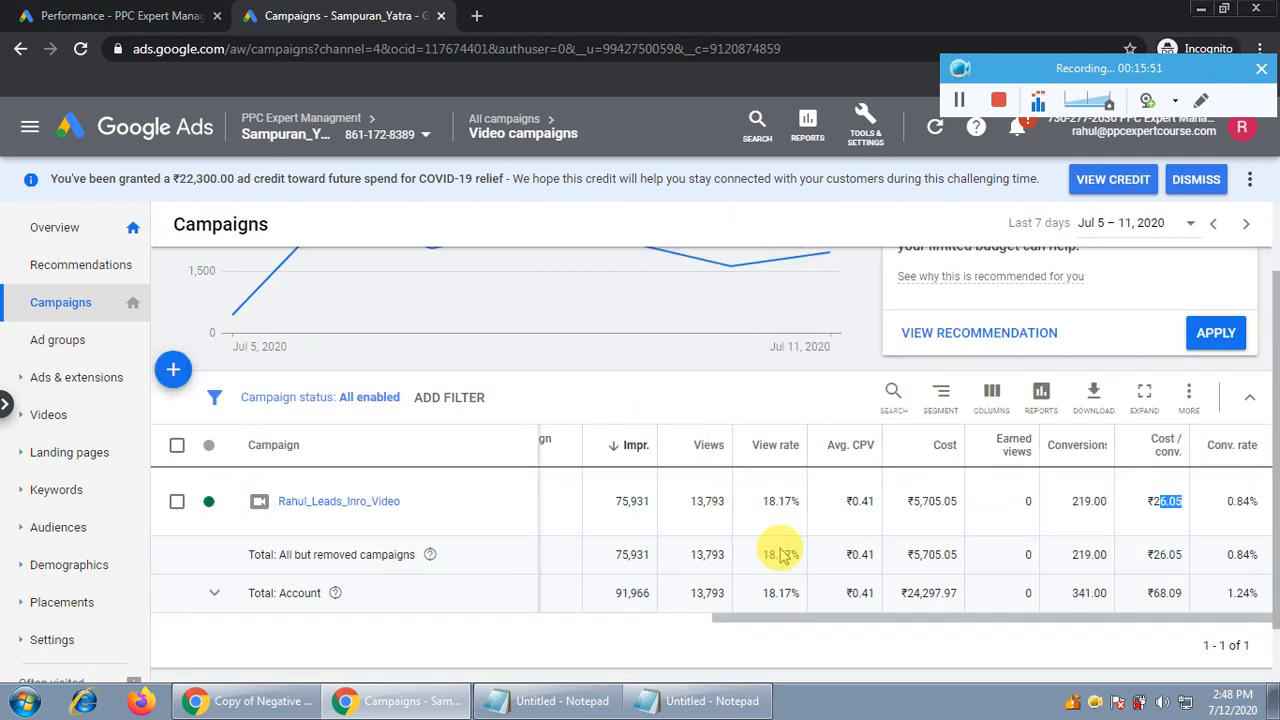
Highlight the campaign's ₹5,705.05 cost, 219 conversions and ₹26.05 cost per conversion
drag(860, 620, 660, 618)
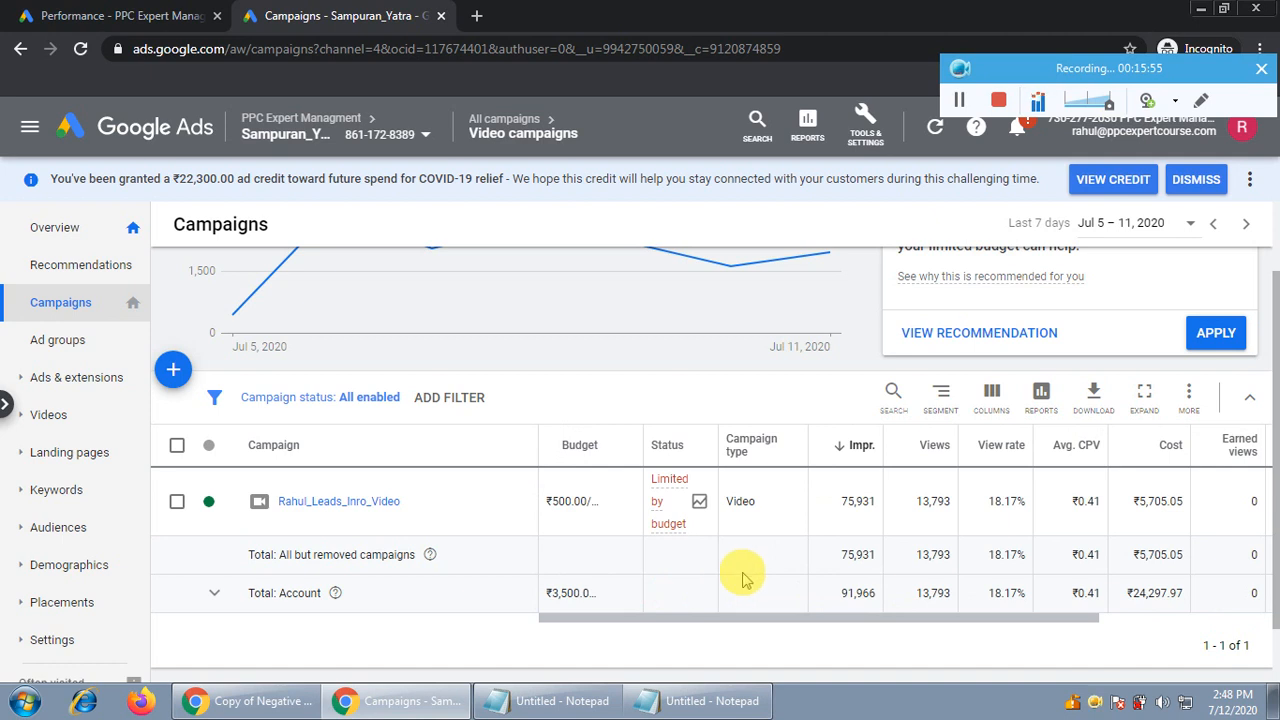
drag(806, 617, 983, 622)
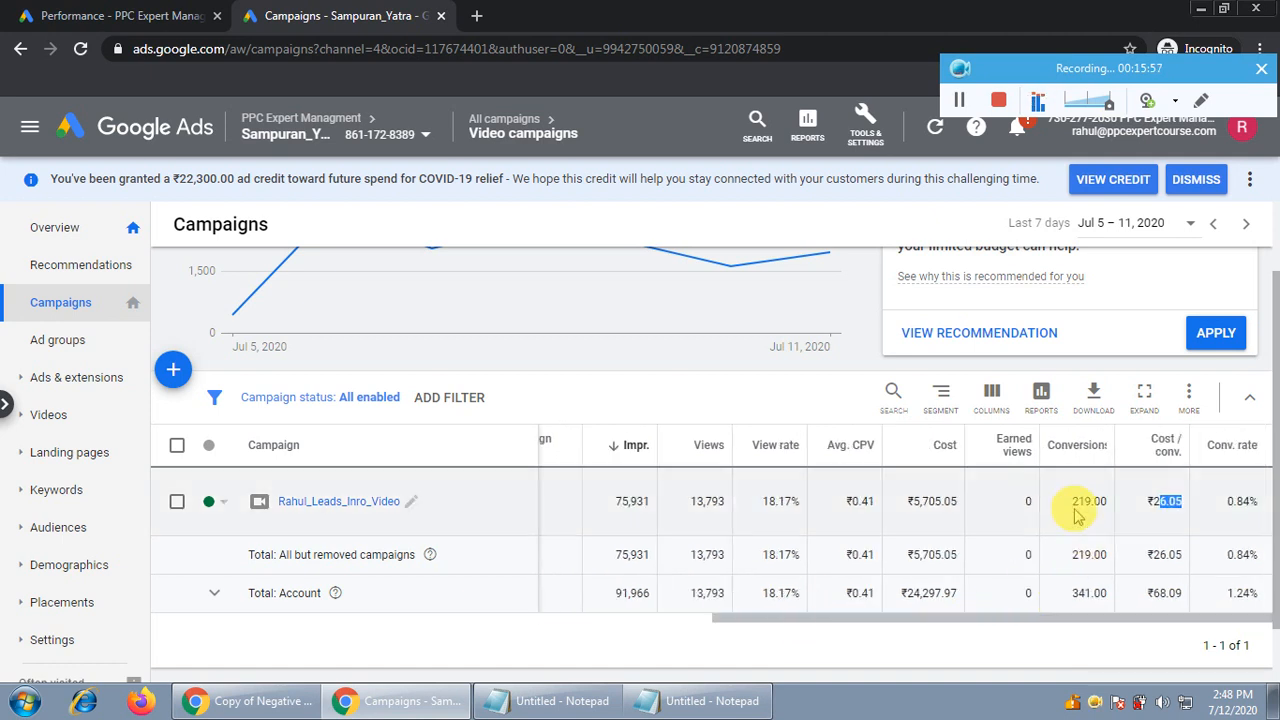
drag(1067, 502, 1110, 508)
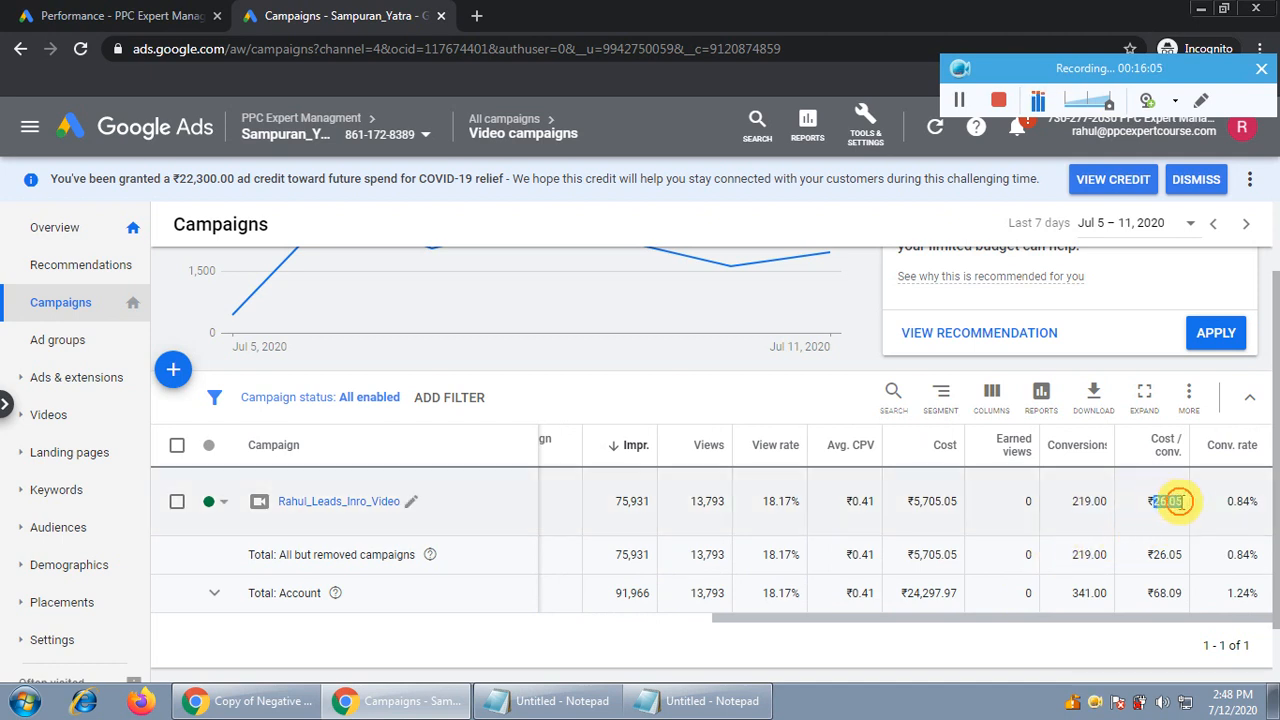
double_click(1165, 501)
double_click(925, 500)
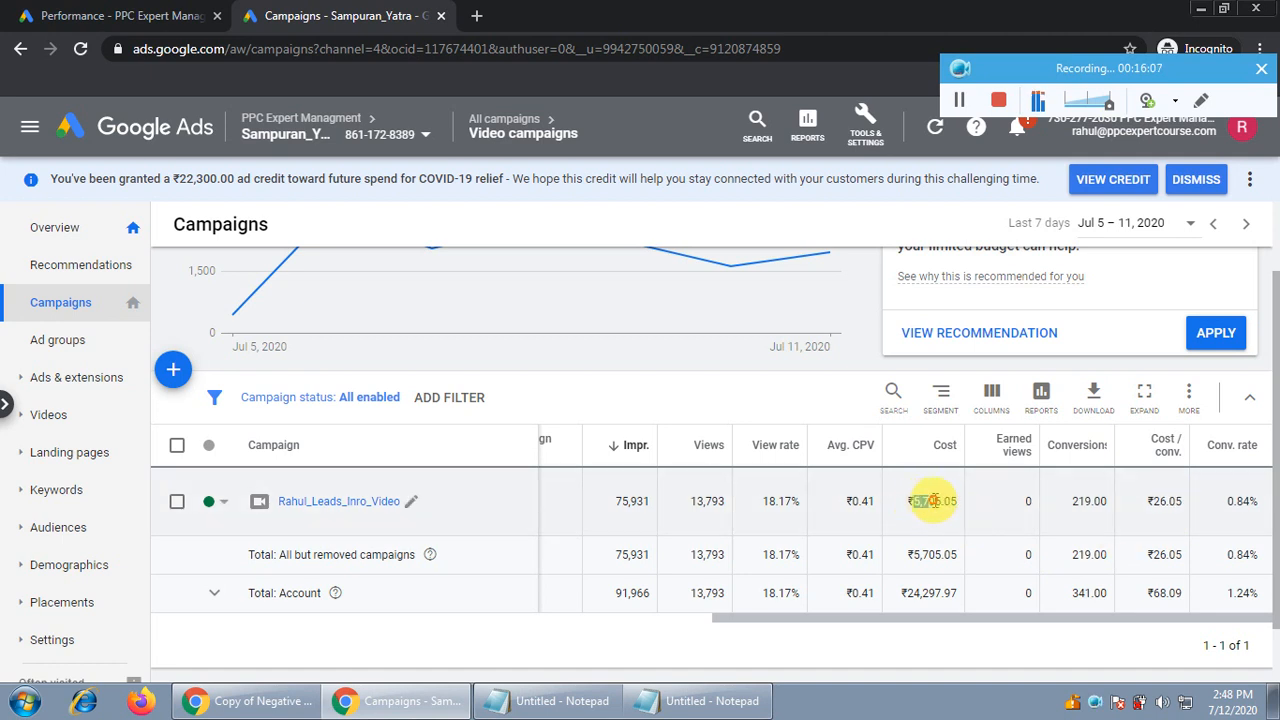
double_click(1088, 500)
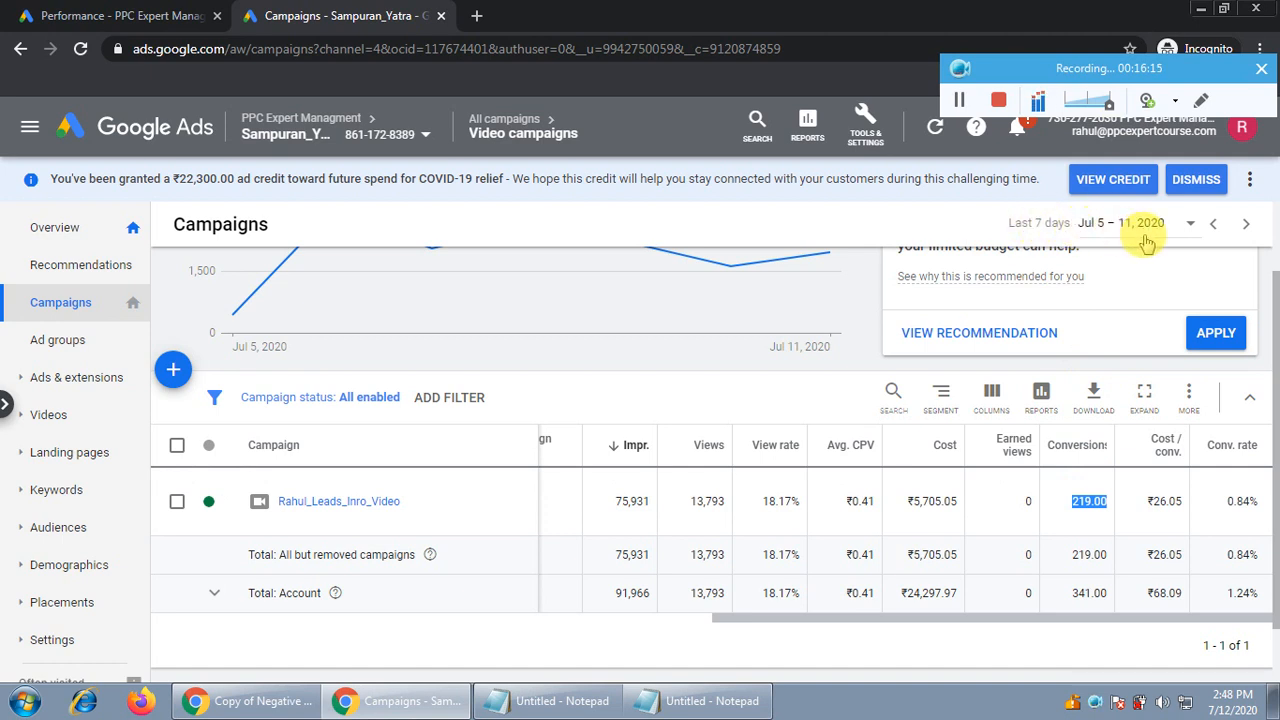
mouse_move(1158, 501)
mouse_down()
mouse_move(1174, 498)
mouse_move(1168, 520)
mouse_up()
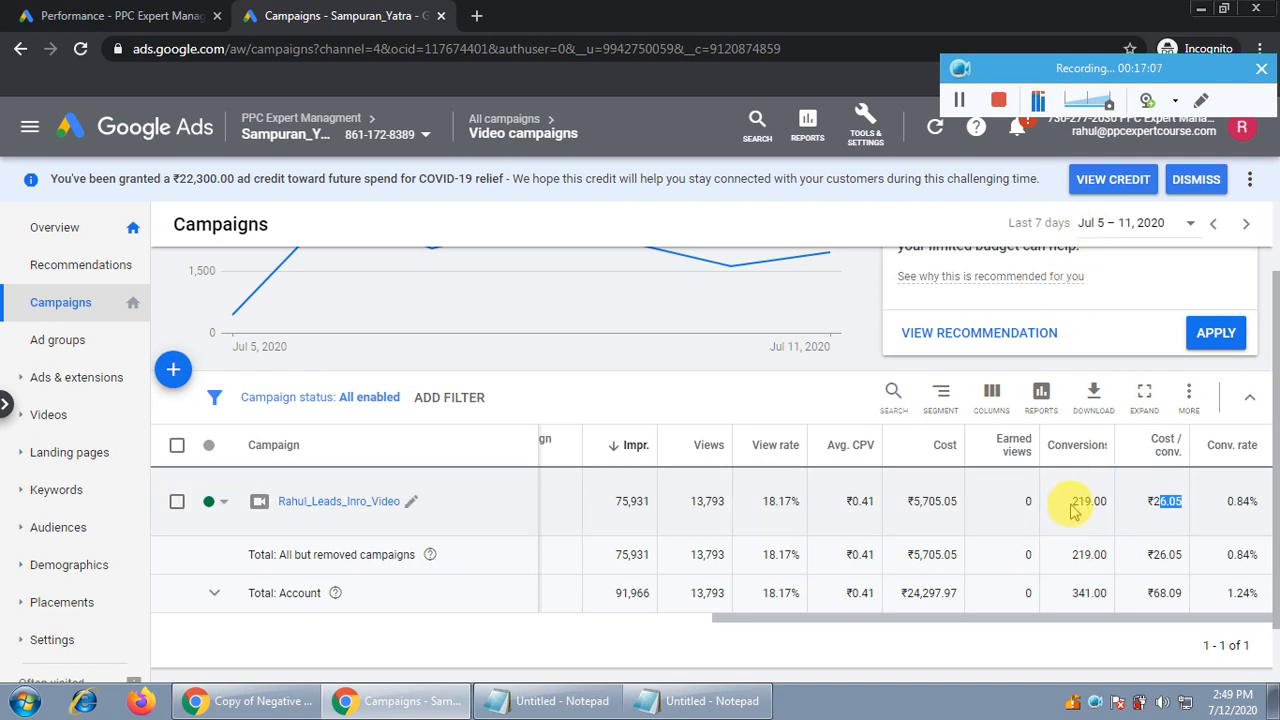
drag(1072, 510, 1110, 503)
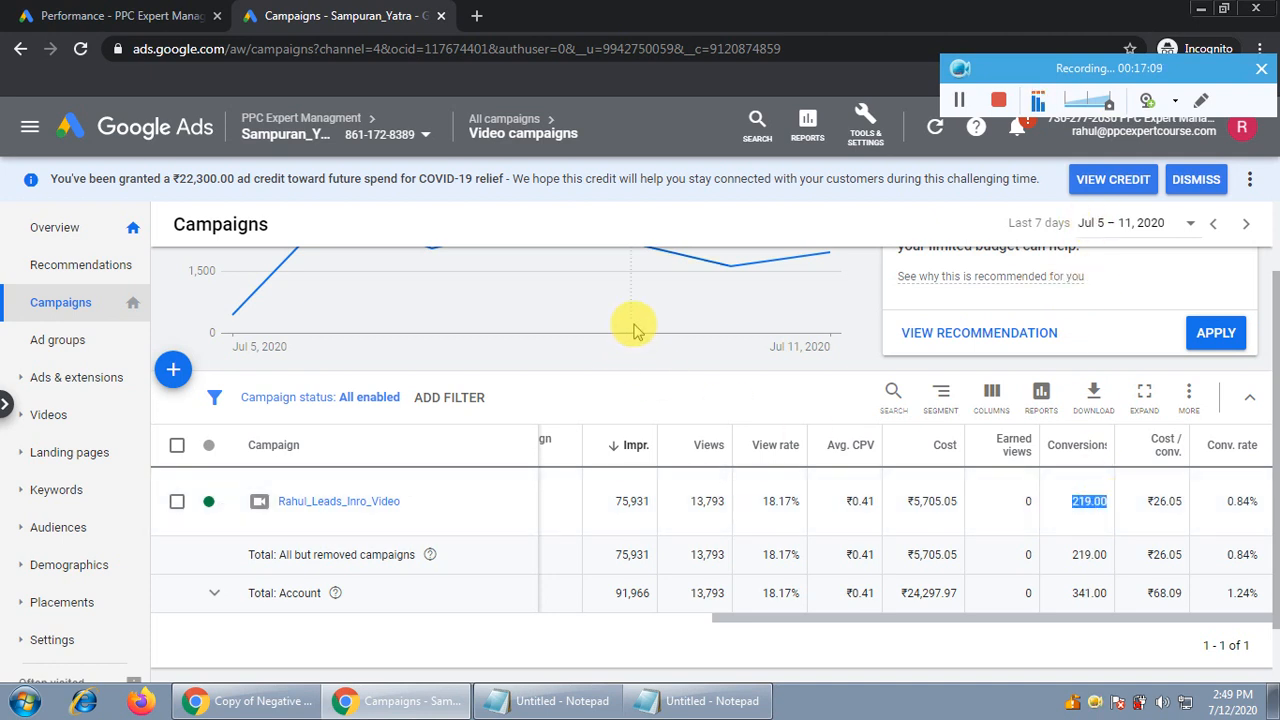
Switch the campaigns view to Search campaigns
click(5, 408)
click(112, 223)
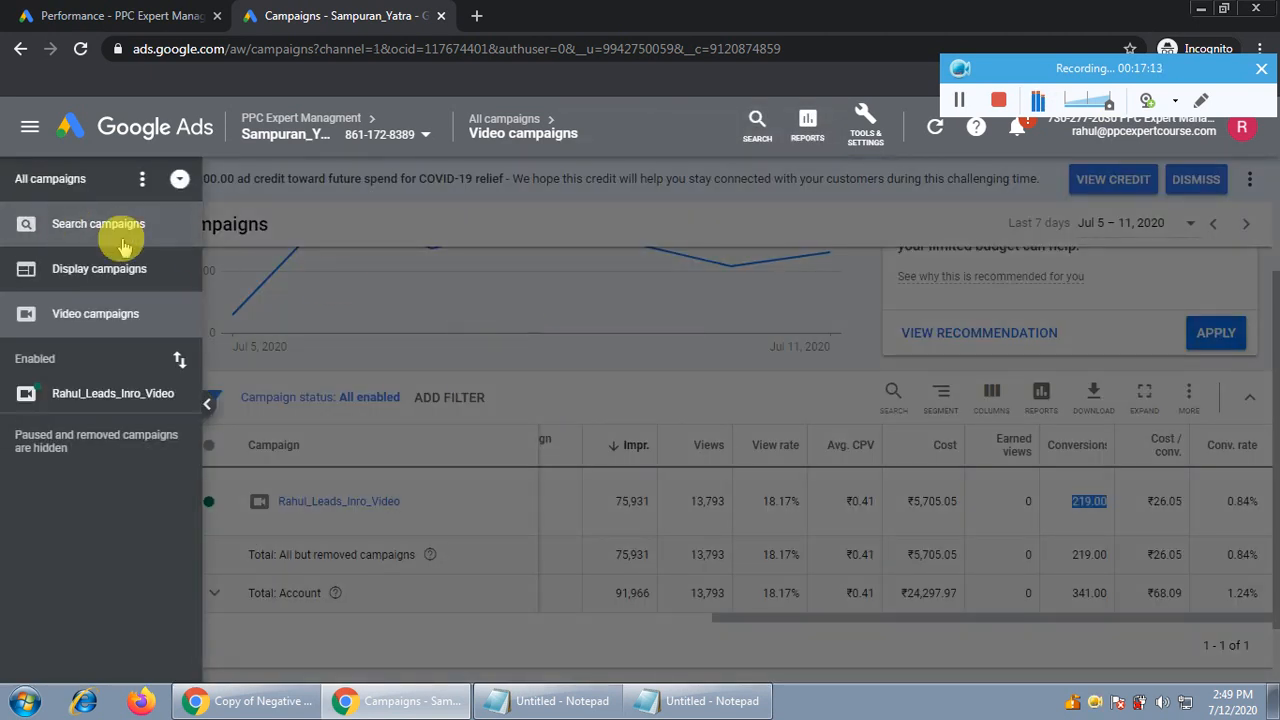
click(548, 281)
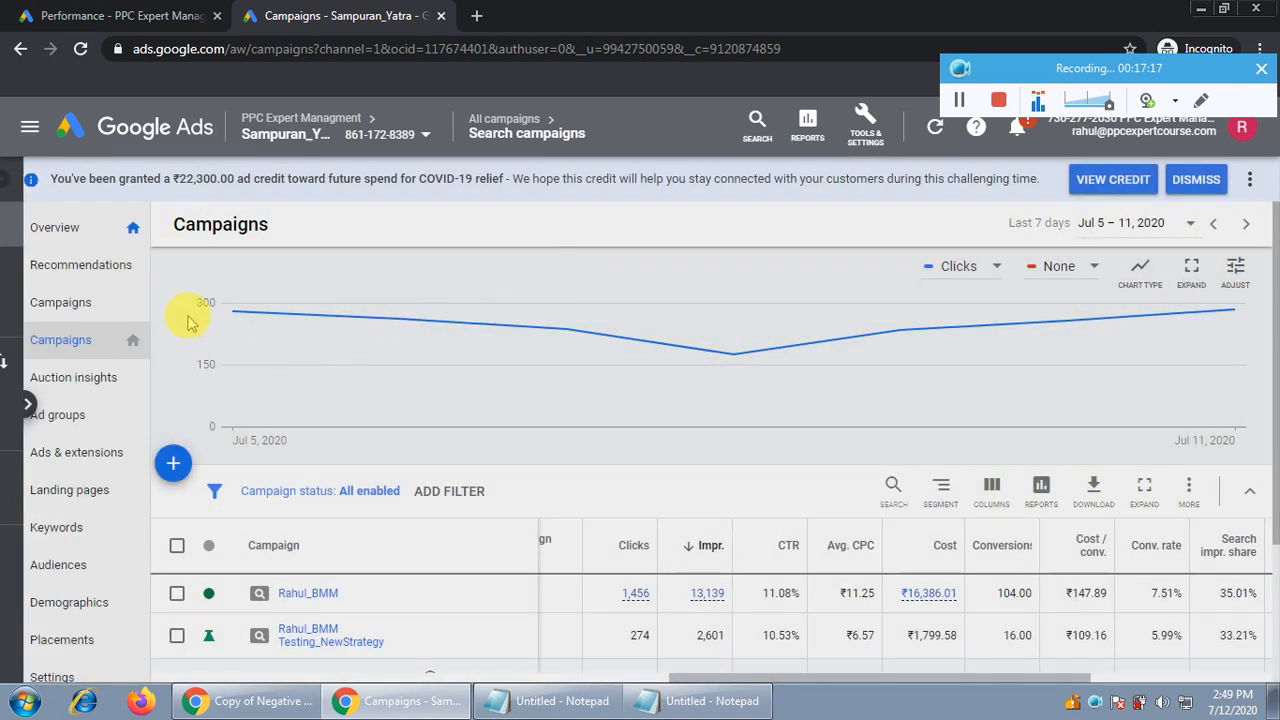
Compare the campaigns: the newer one at 16 conversions for ₹109.16 each versus ₹147.89, and their budgets
scroll(1143, 394, down, 2)
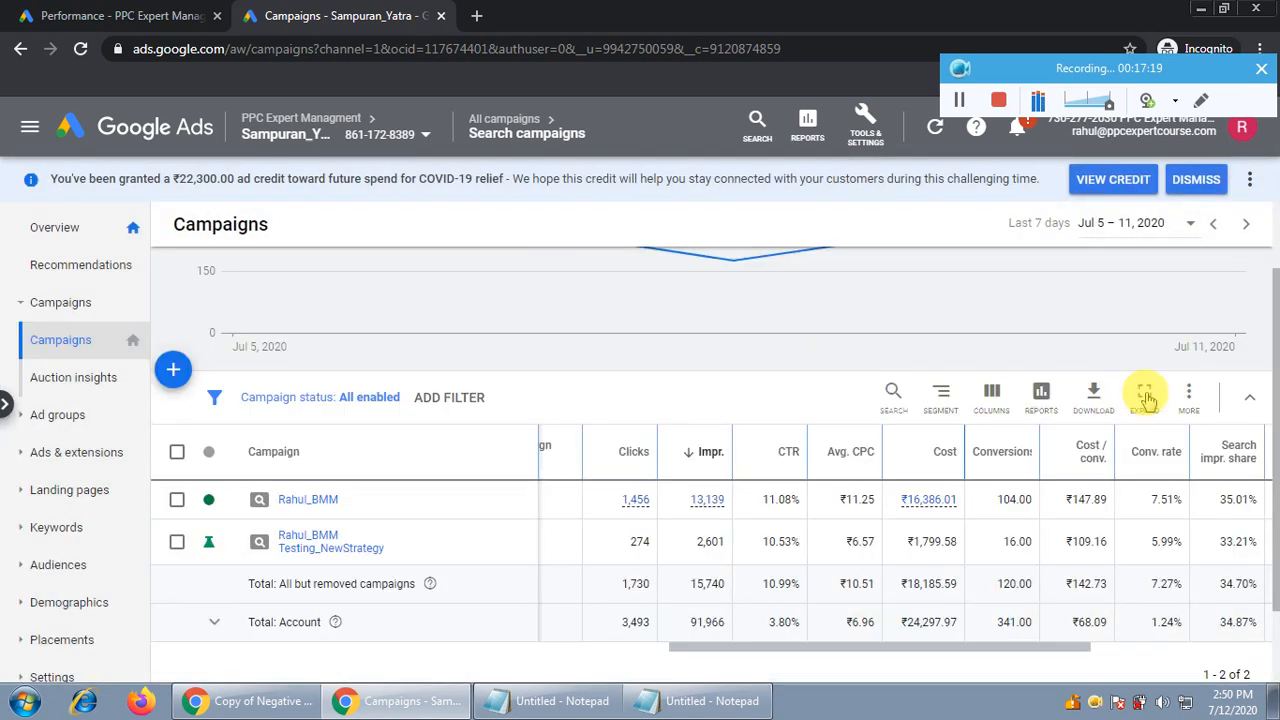
drag(941, 547, 617, 538)
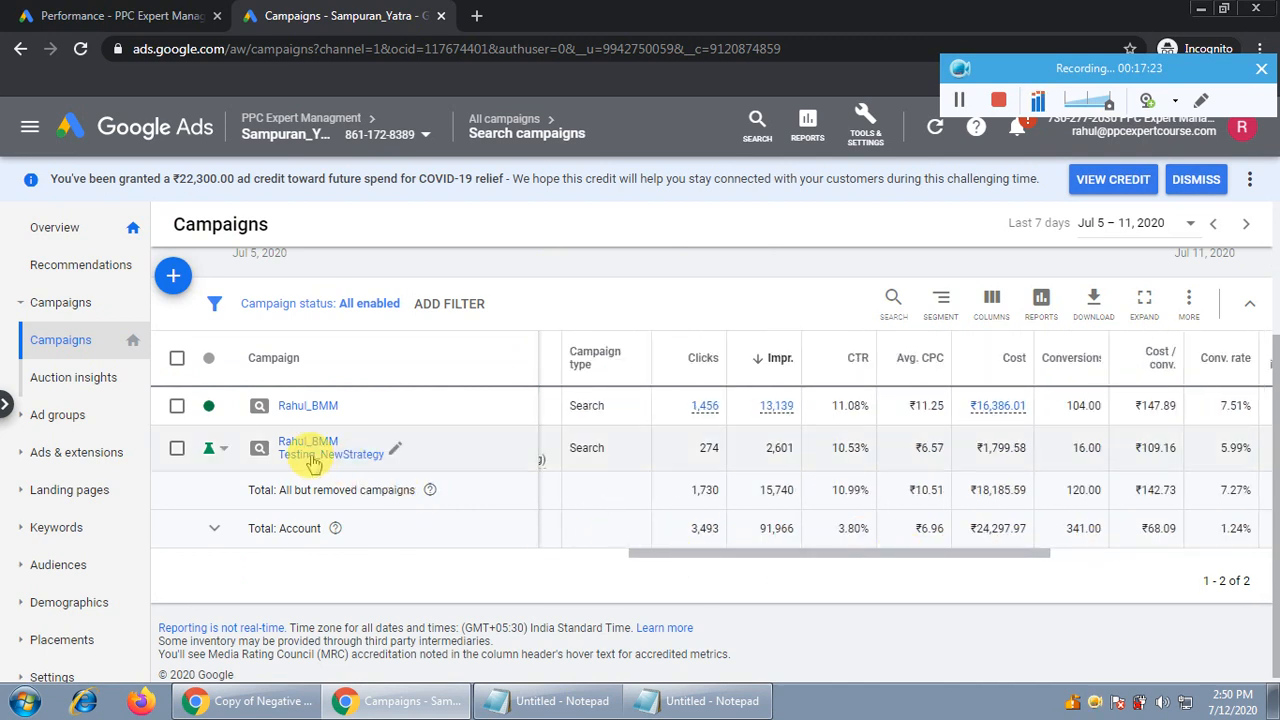
mouse_move(957, 562)
mouse_down()
mouse_move(823, 551)
mouse_move(963, 552)
mouse_up()
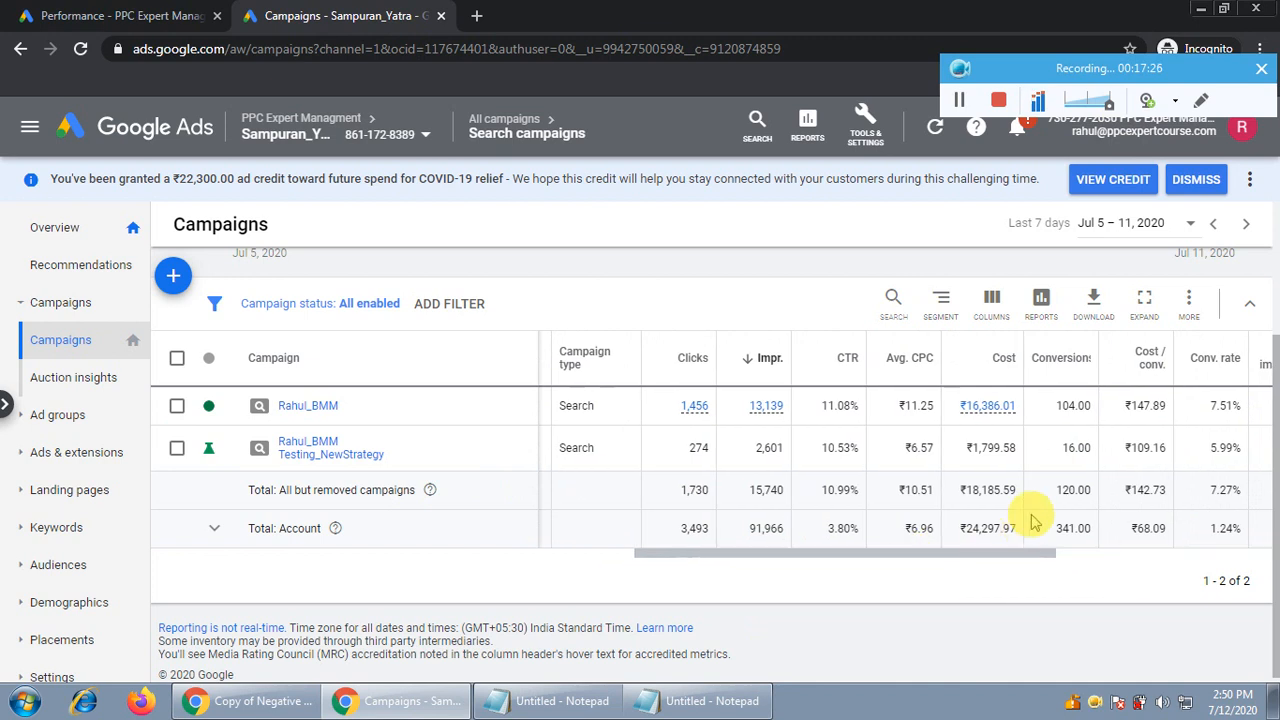
double_click(1138, 447)
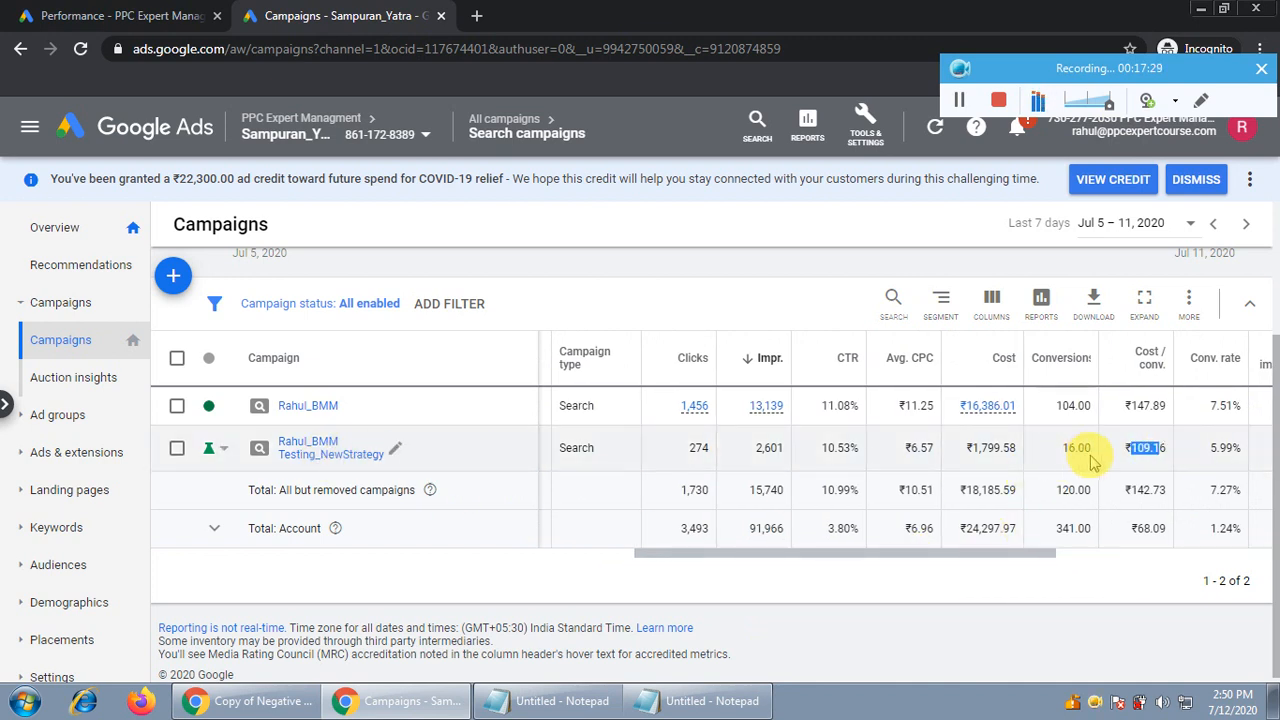
drag(1070, 448, 1084, 447)
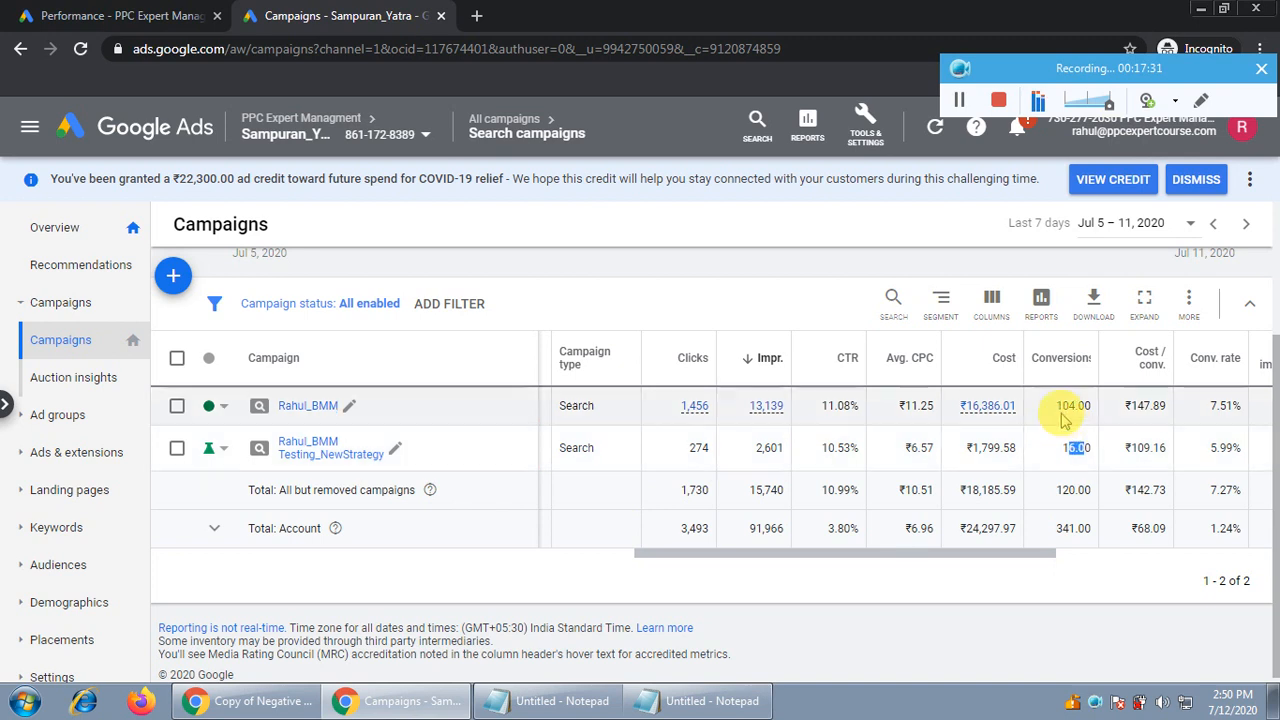
drag(1137, 405, 1168, 406)
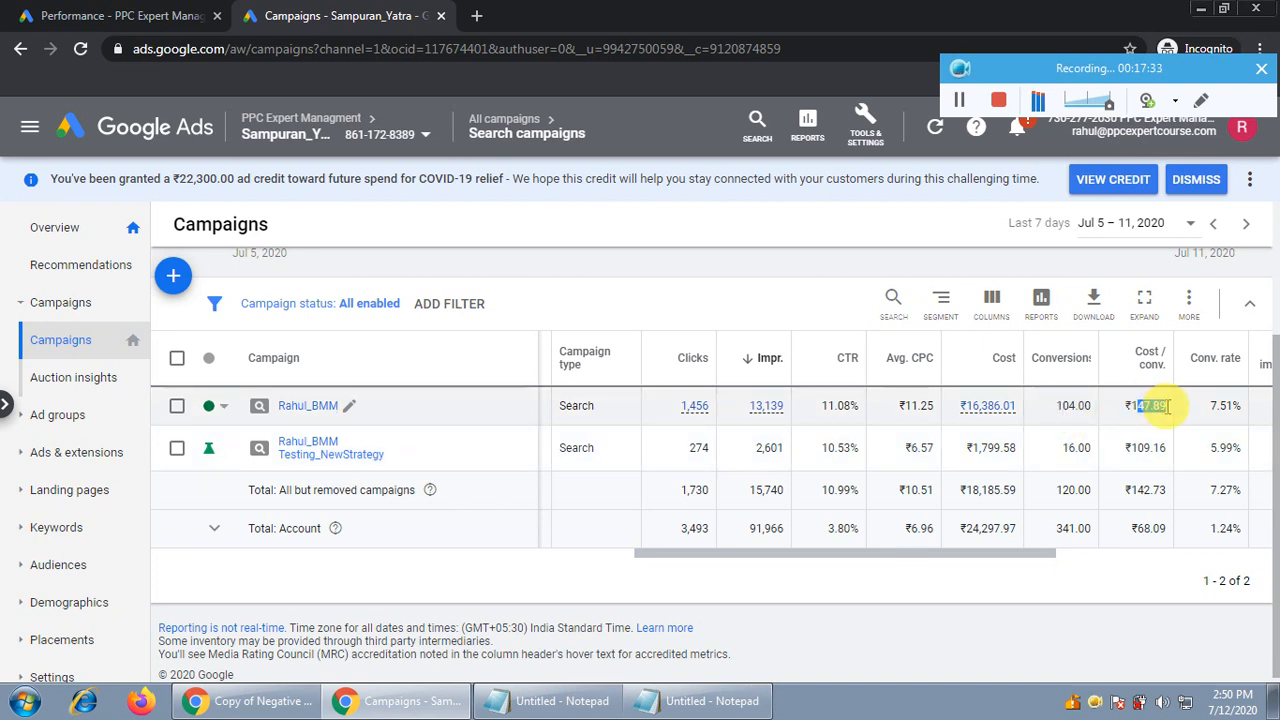
drag(1006, 553, 809, 556)
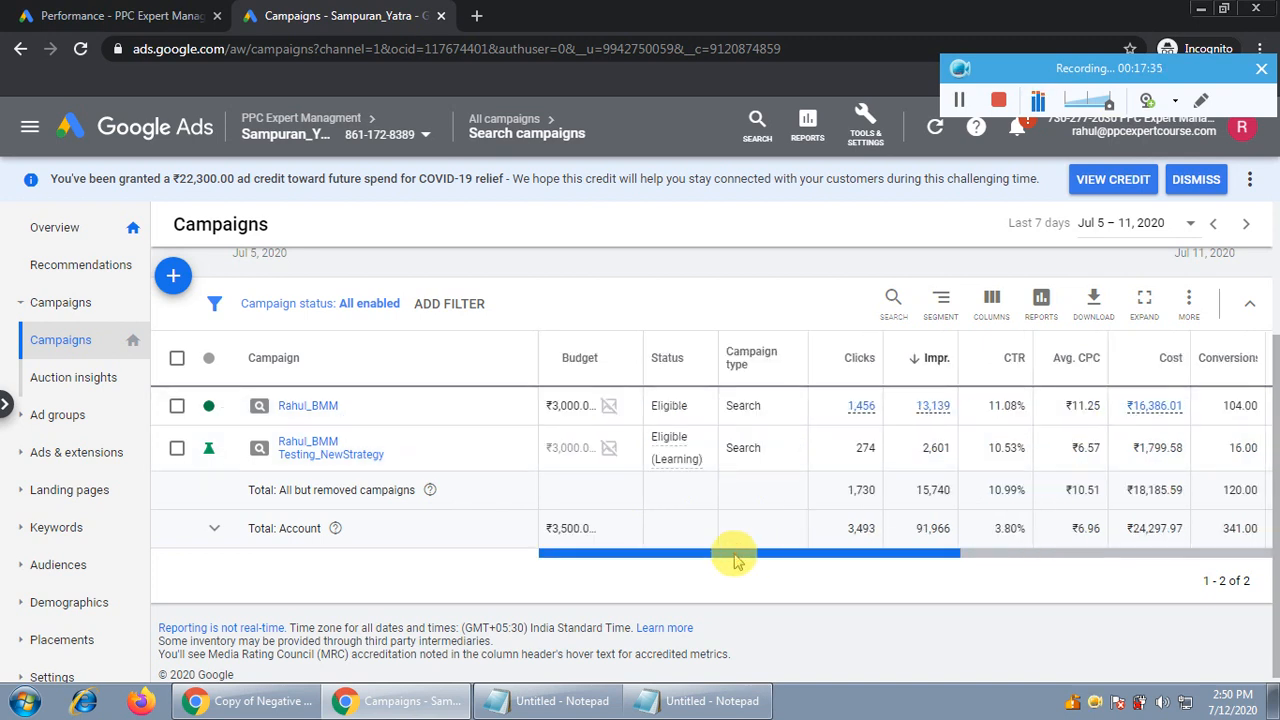
double_click(570, 448)
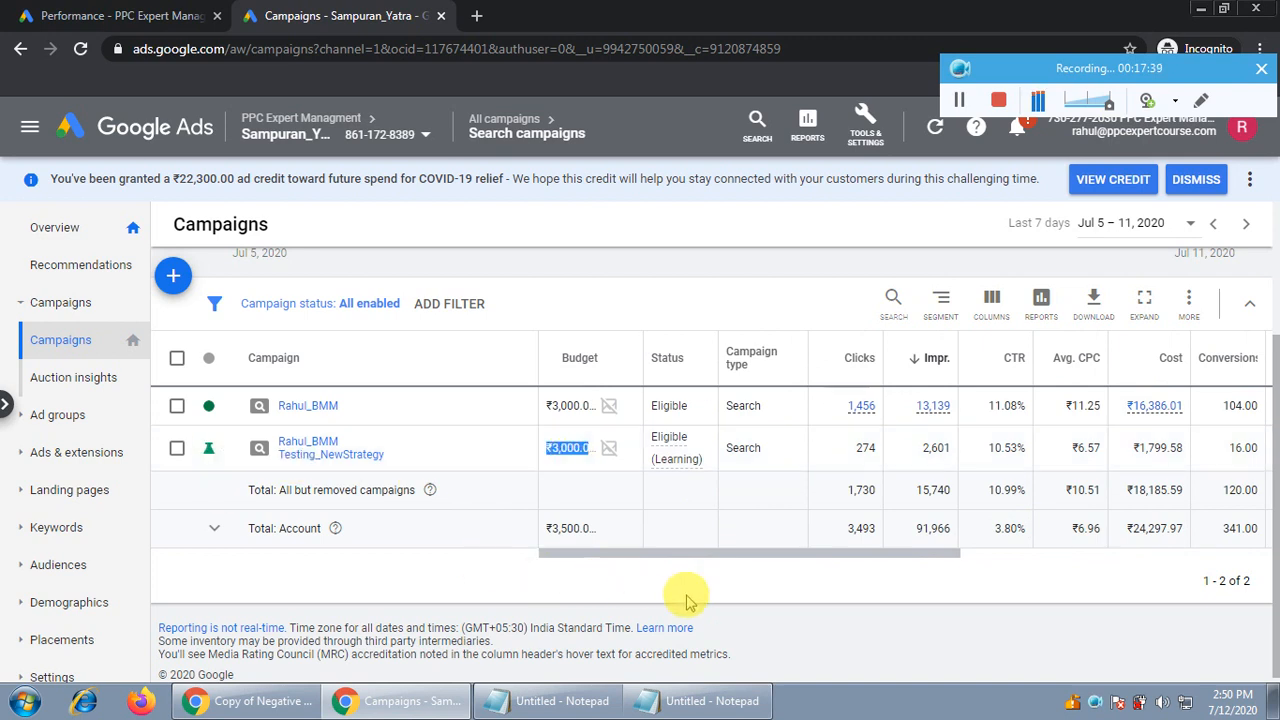
drag(800, 560, 927, 566)
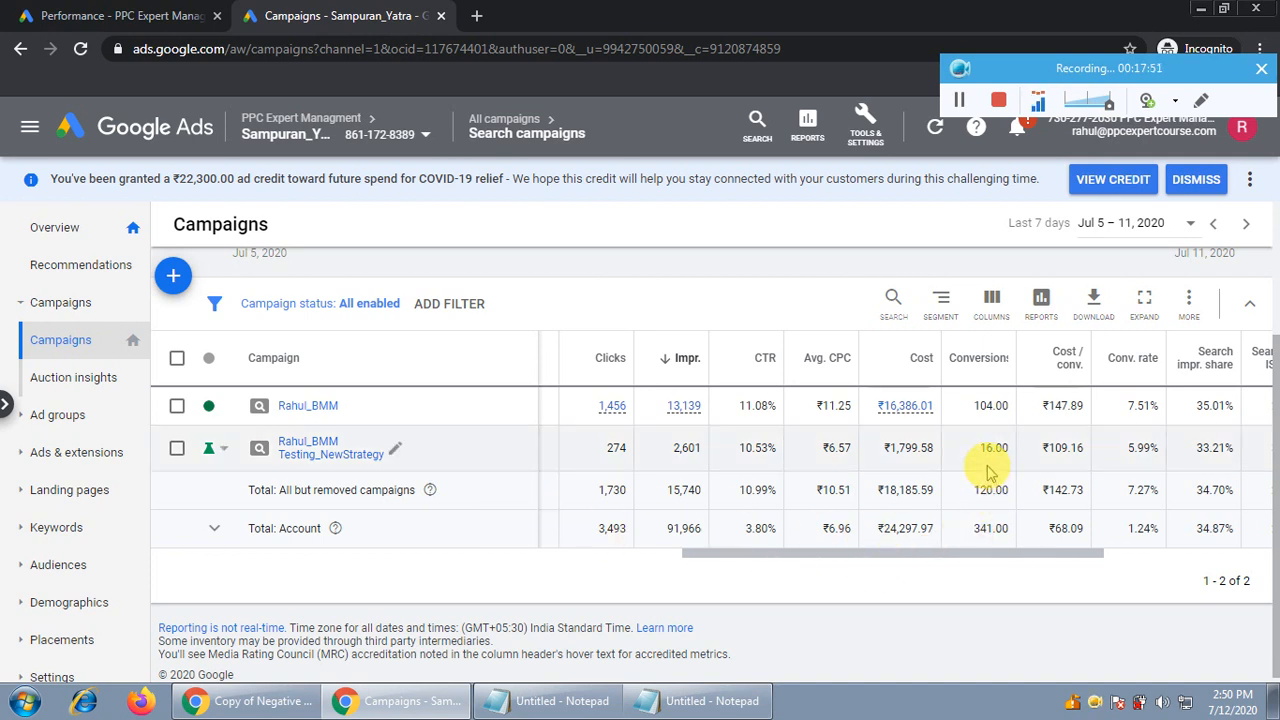
click(1152, 223)
click(1048, 290)
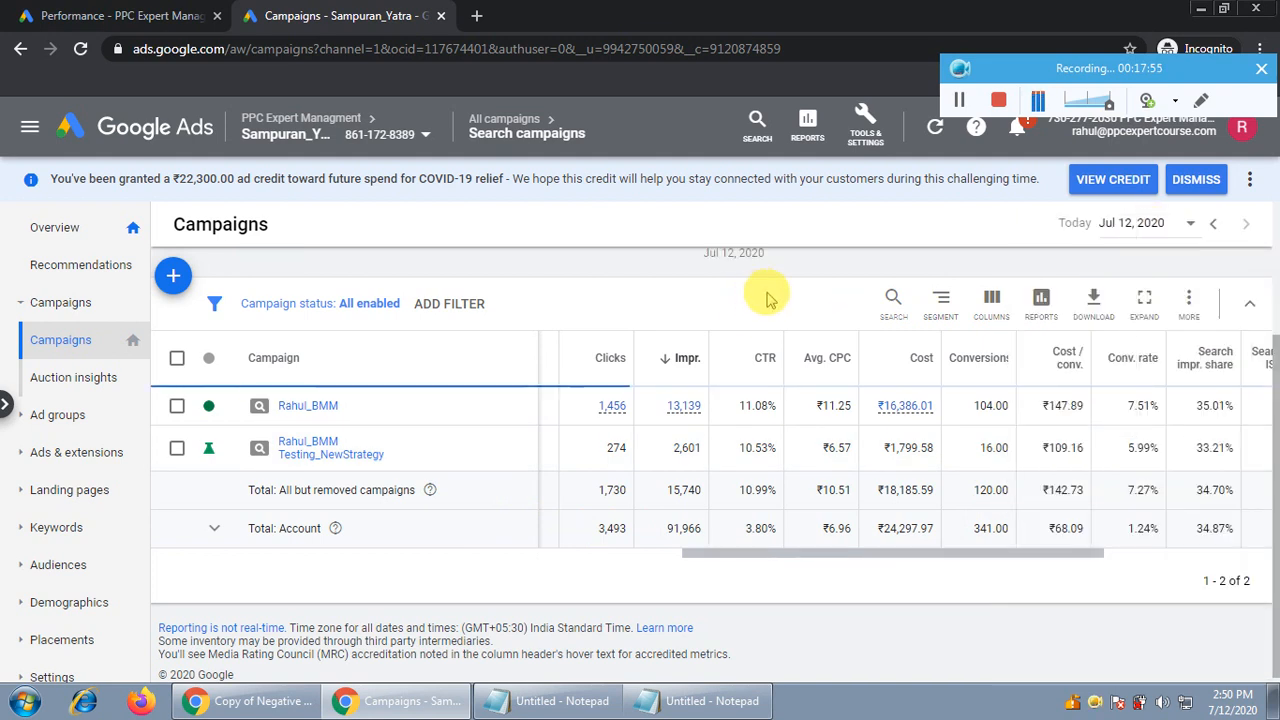
scroll(914, 571, down, 2)
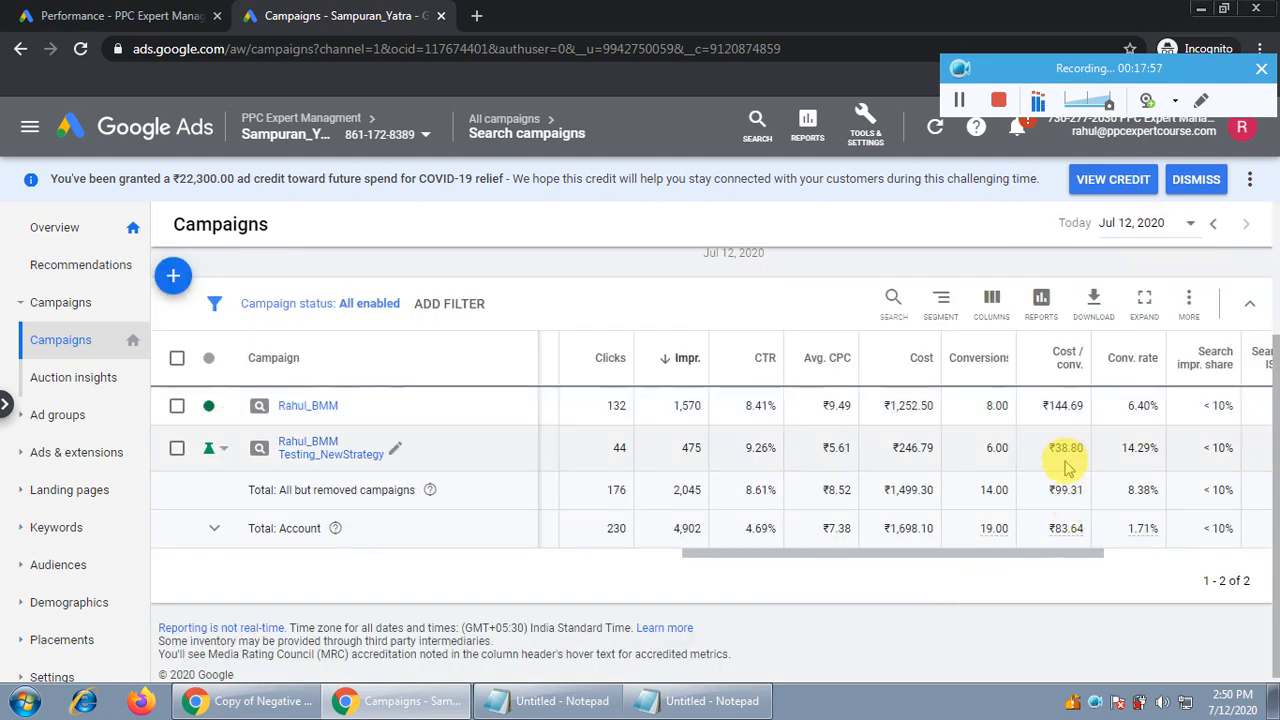
drag(1061, 447, 1085, 447)
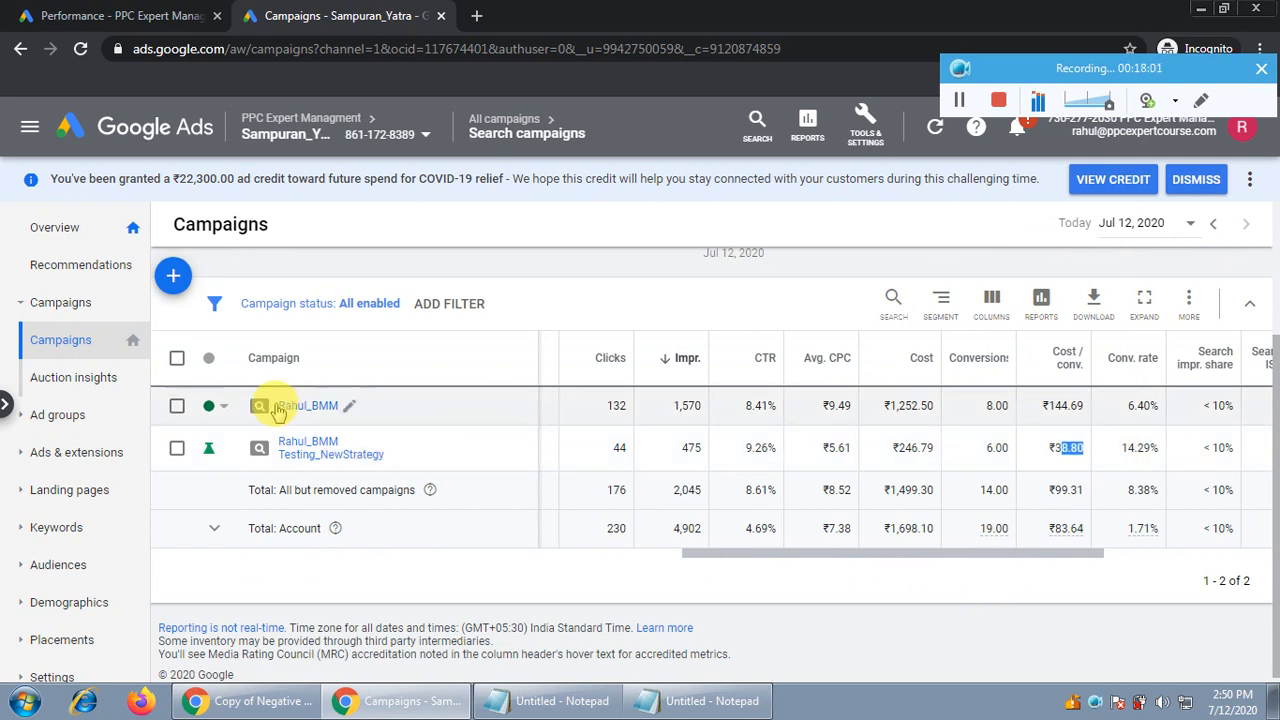
drag(1046, 405, 1090, 406)
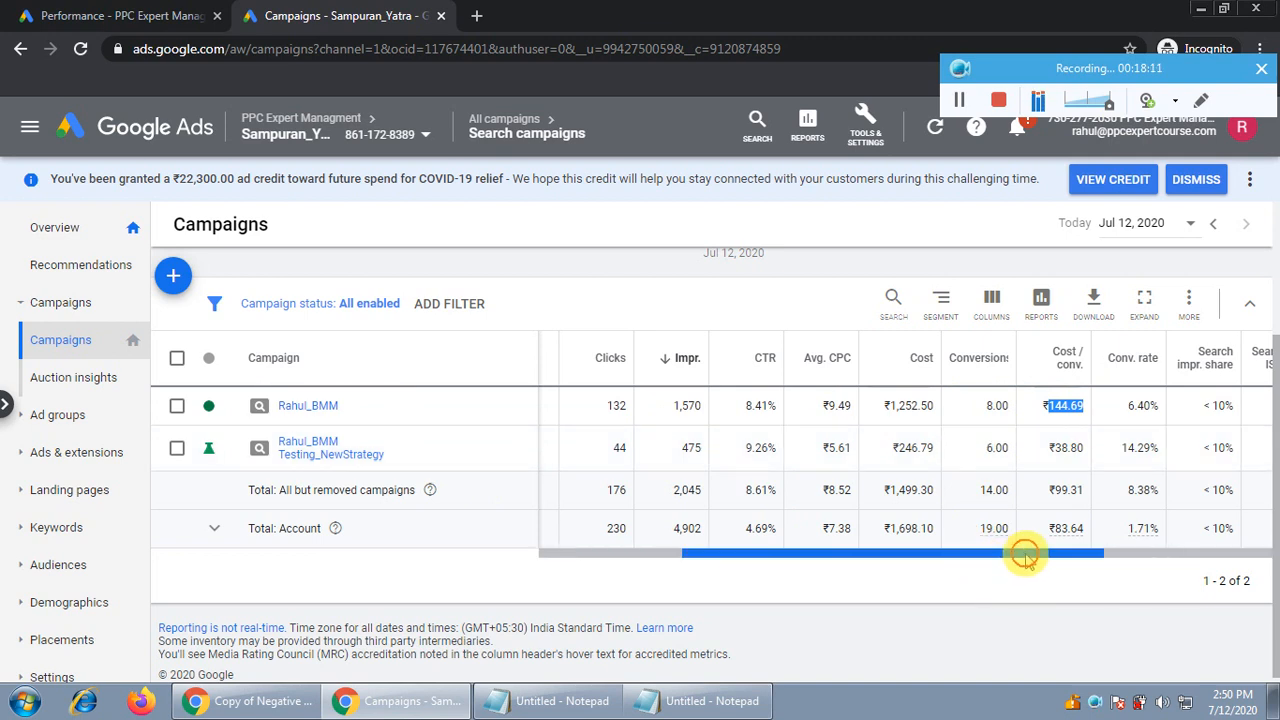
drag(1018, 556, 873, 566)
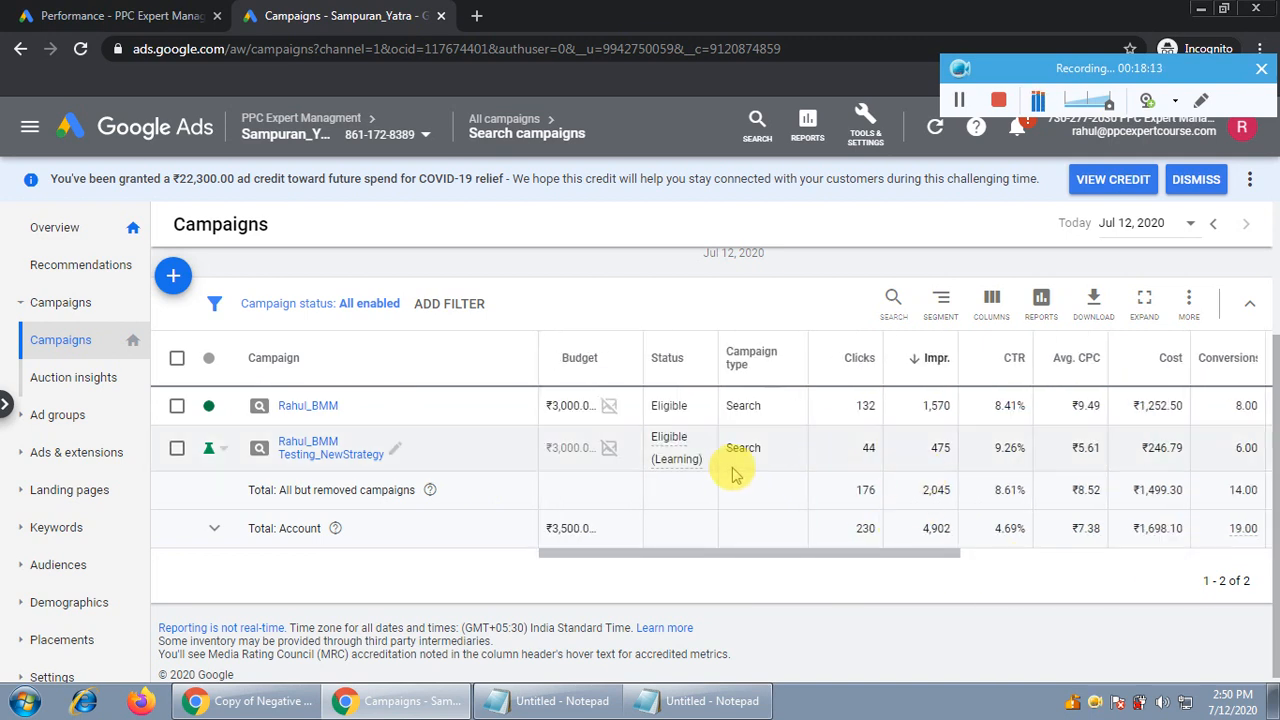
double_click(565, 448)
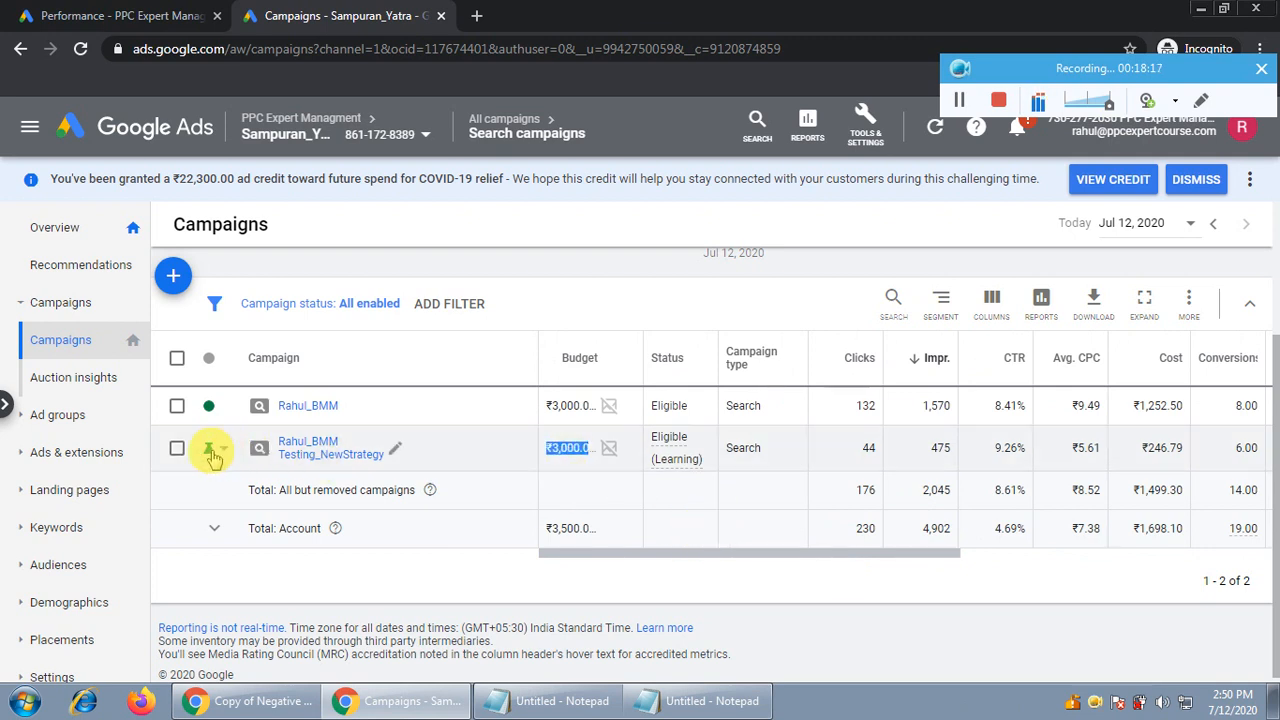
drag(850, 555, 935, 565)
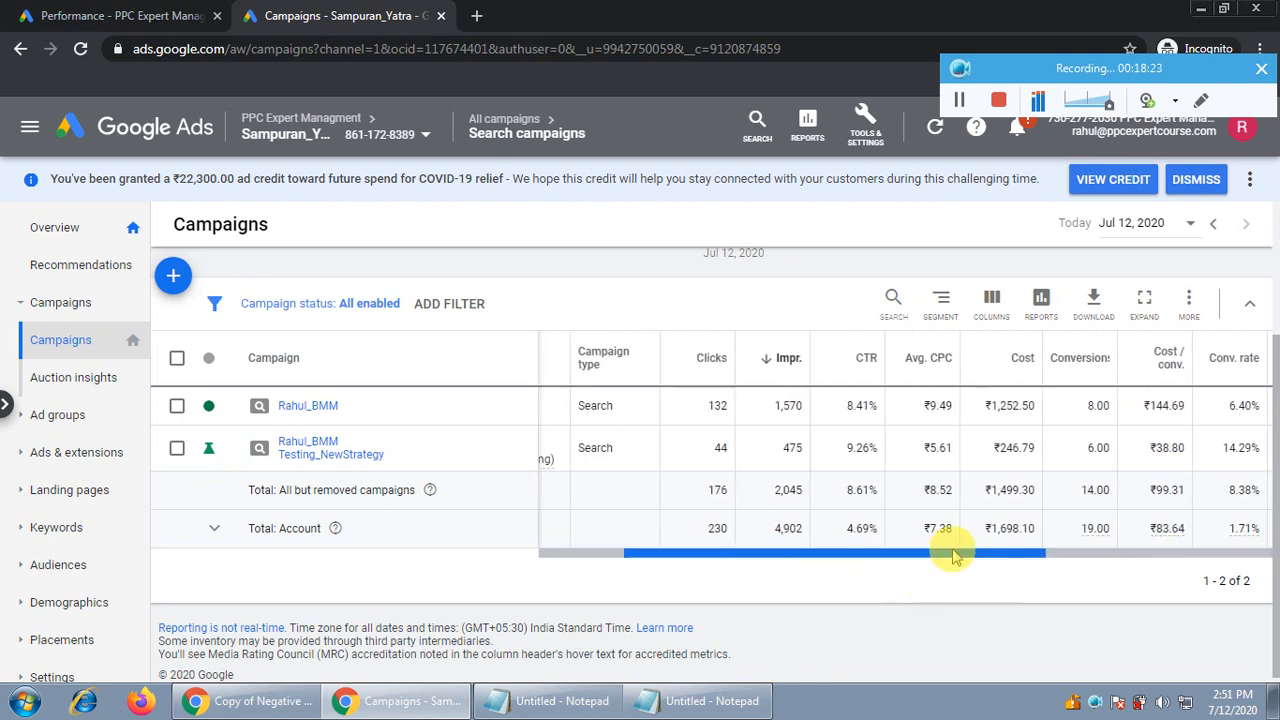
Highlight the note's website address, contact e-mail and phone number in turn, then minimise it
click(555, 701)
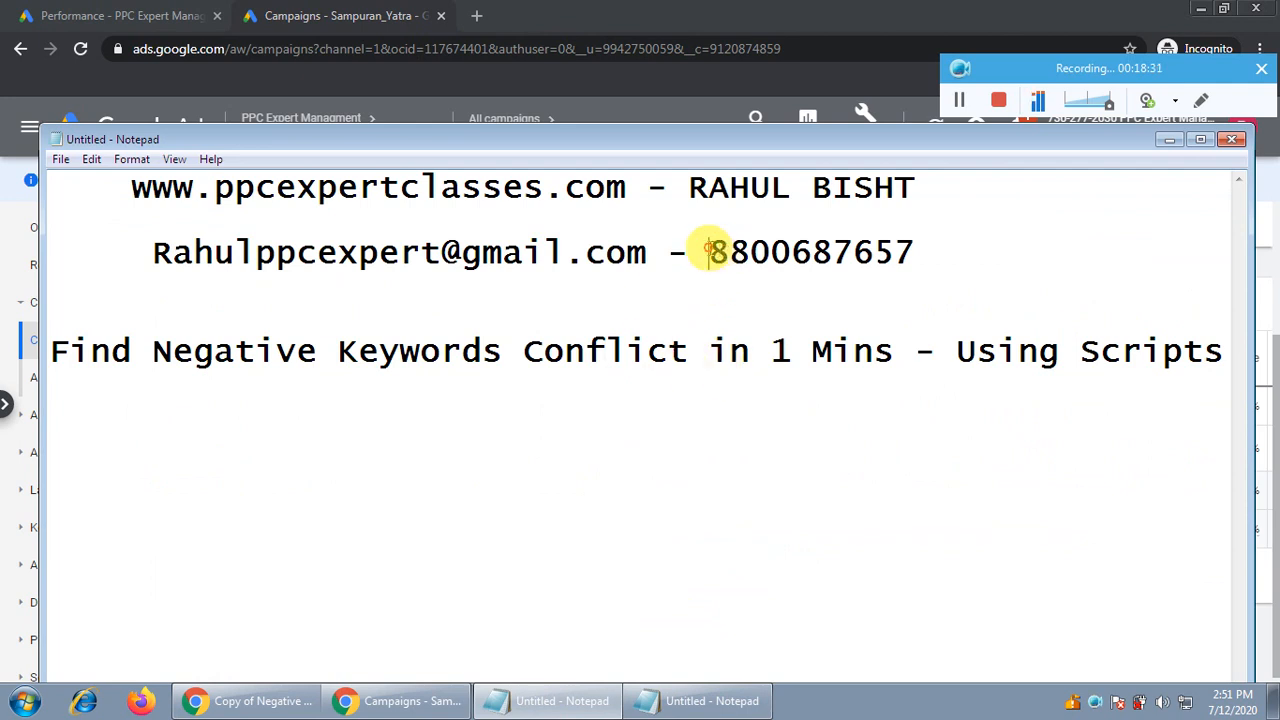
drag(712, 250, 910, 262)
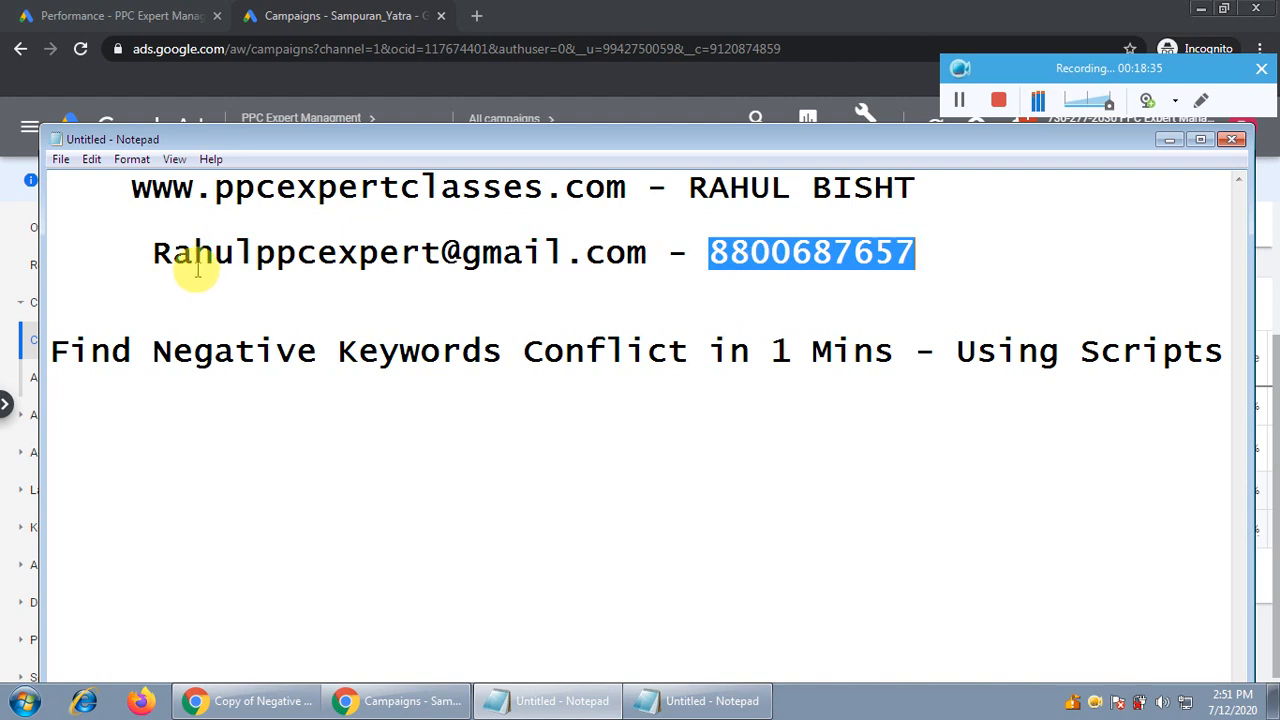
drag(155, 252, 643, 265)
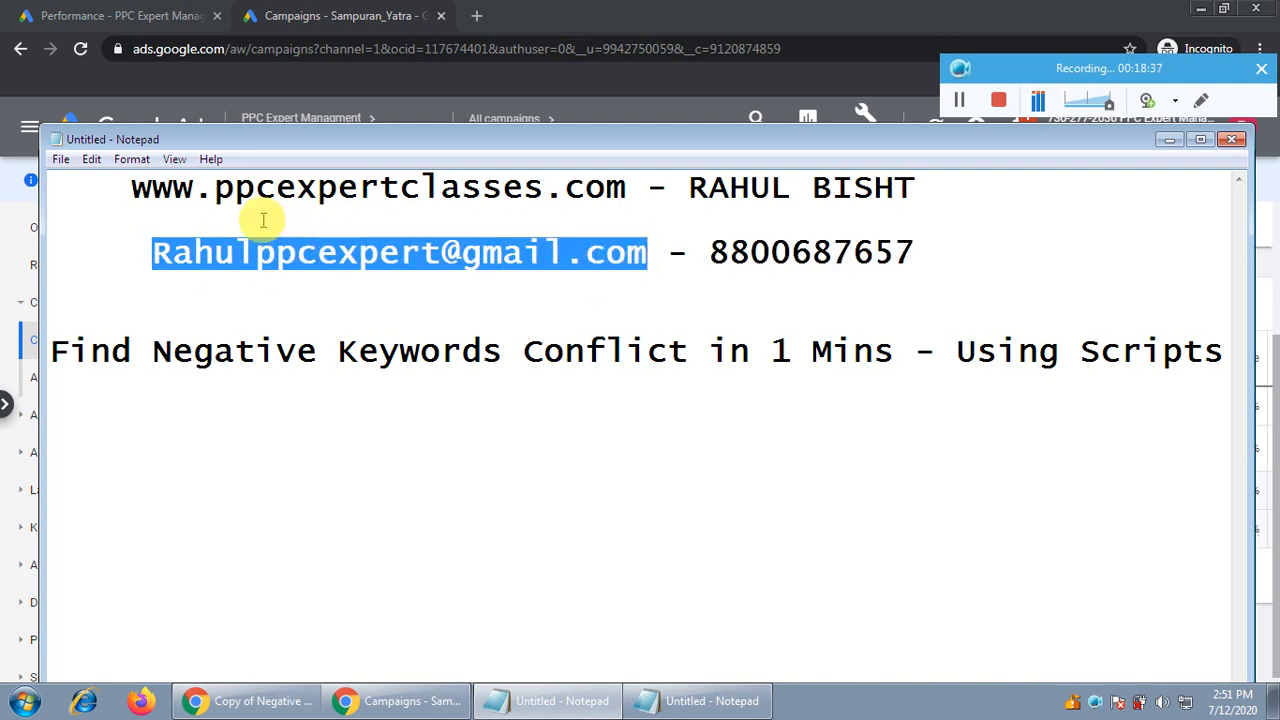
double_click(295, 200)
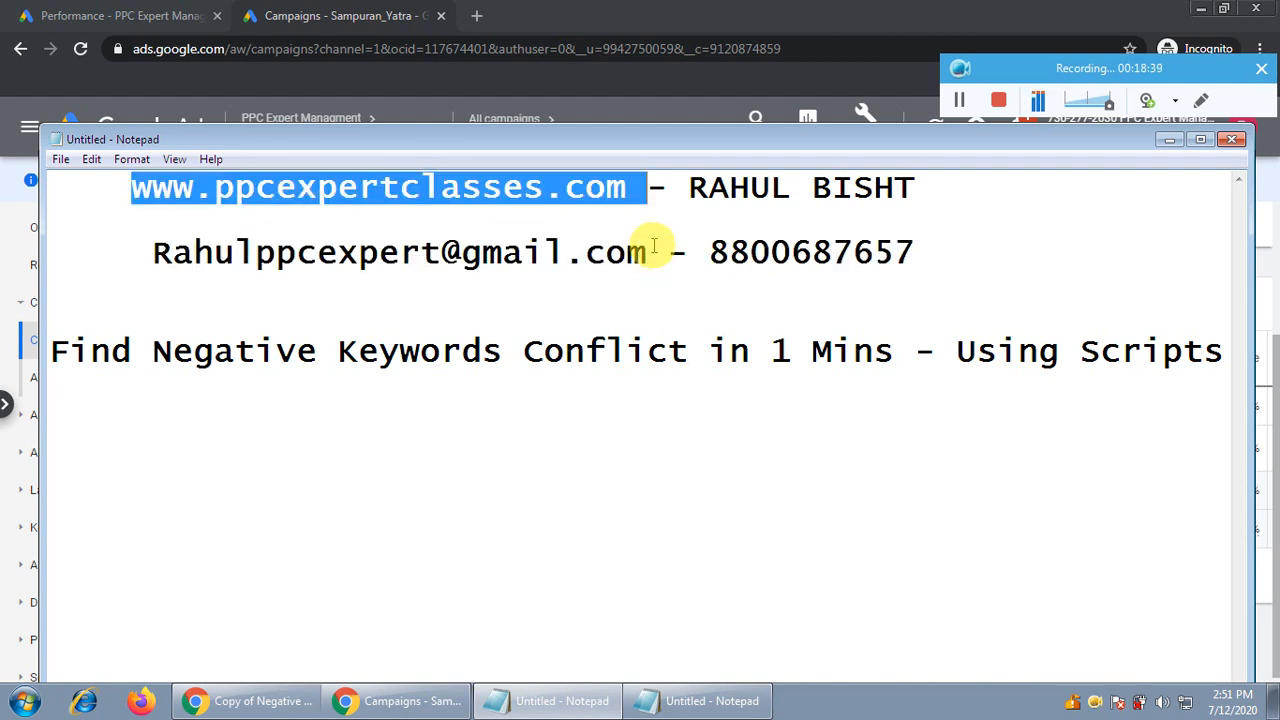
double_click(829, 252)
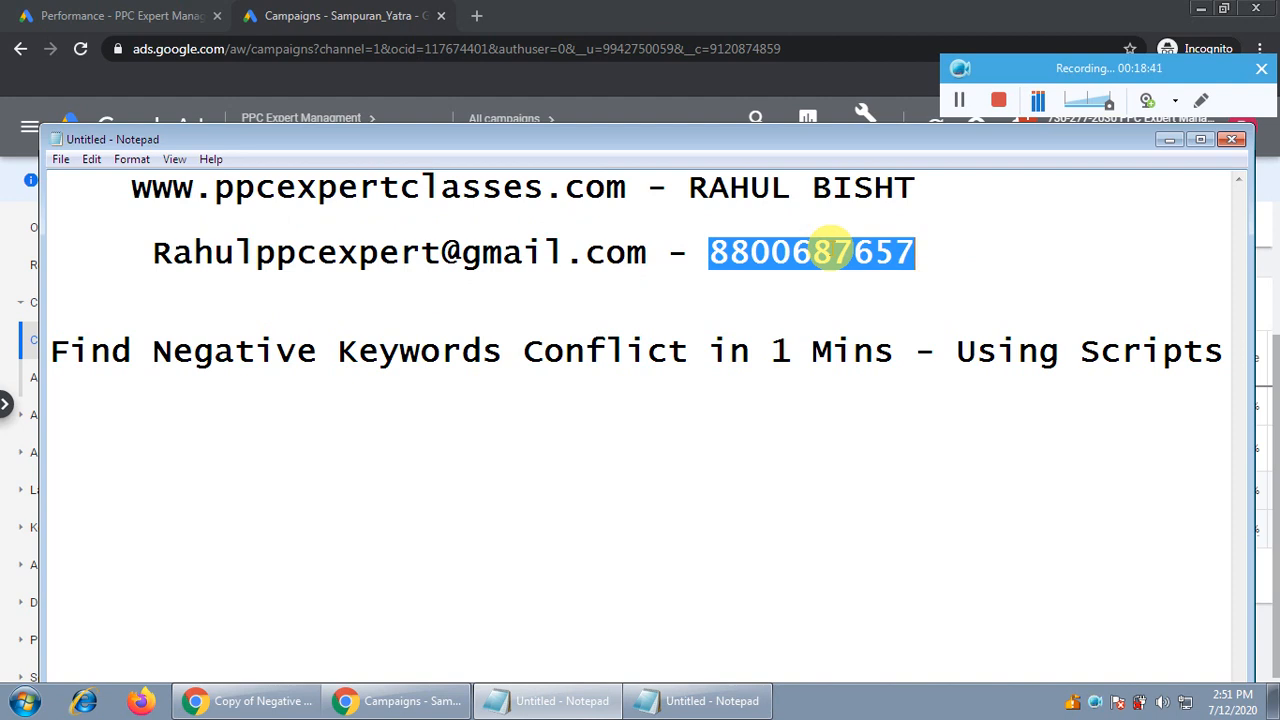
click(1166, 140)
Show the Negative Keywords Script Auditing post on the PPC Latest Updates blog, scrolling through its script
click(1162, 142)
click(250, 700)
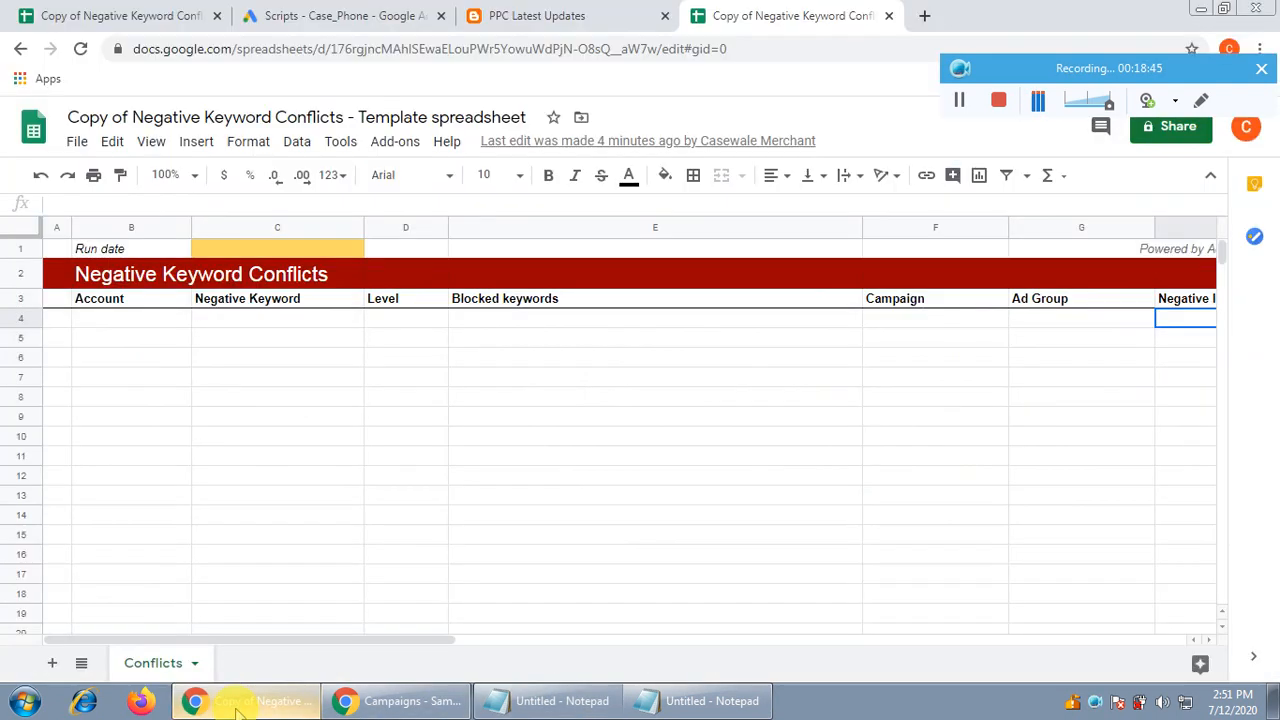
click(568, 15)
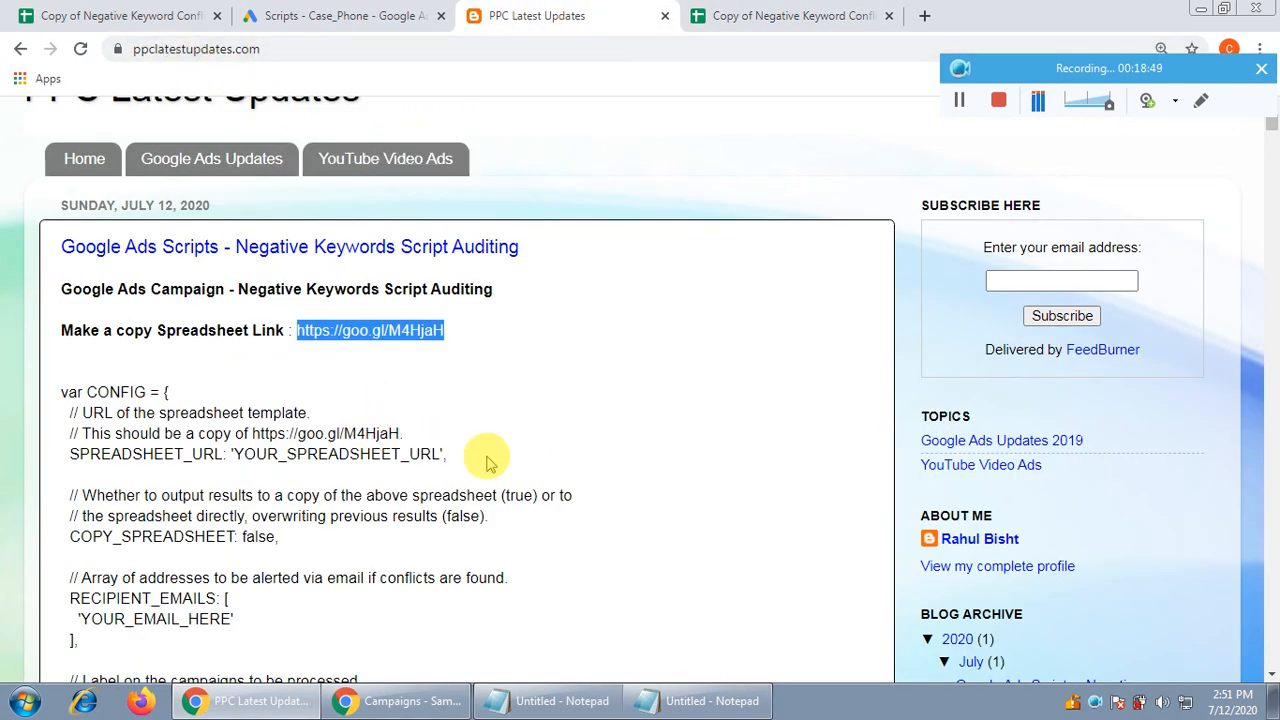
scroll(552, 466, up, 1)
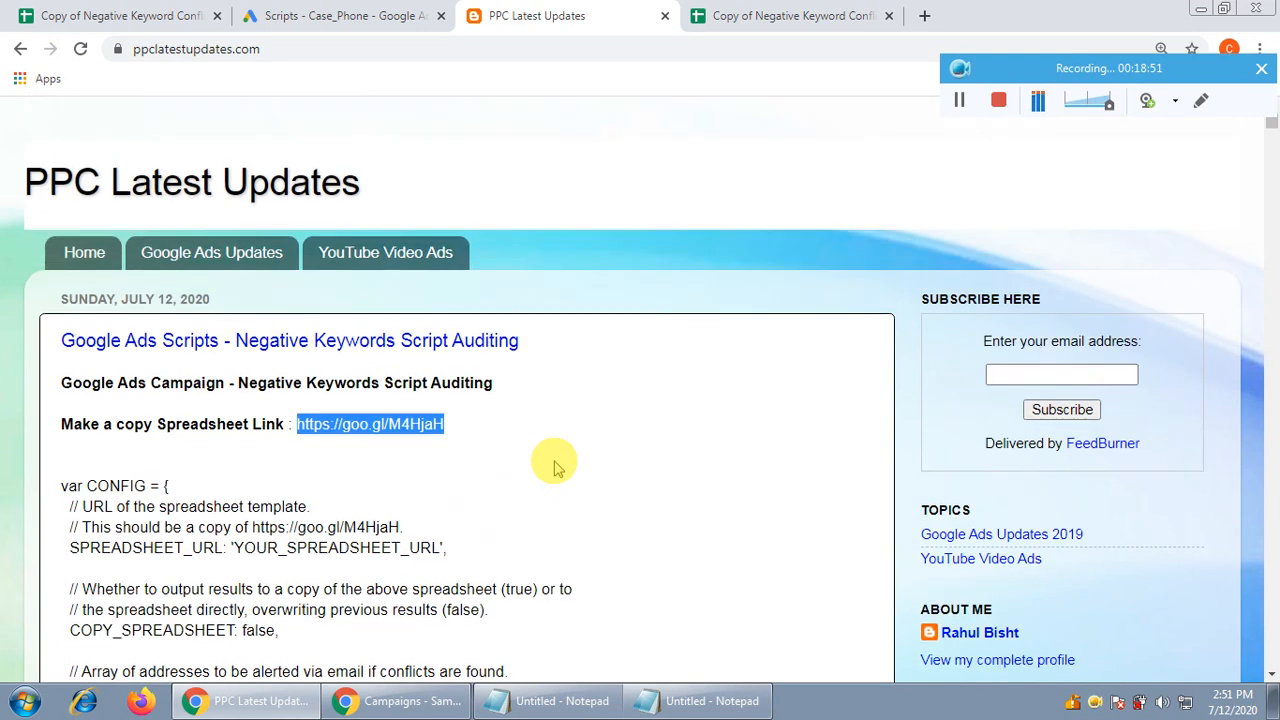
scroll(562, 464, down, 1)
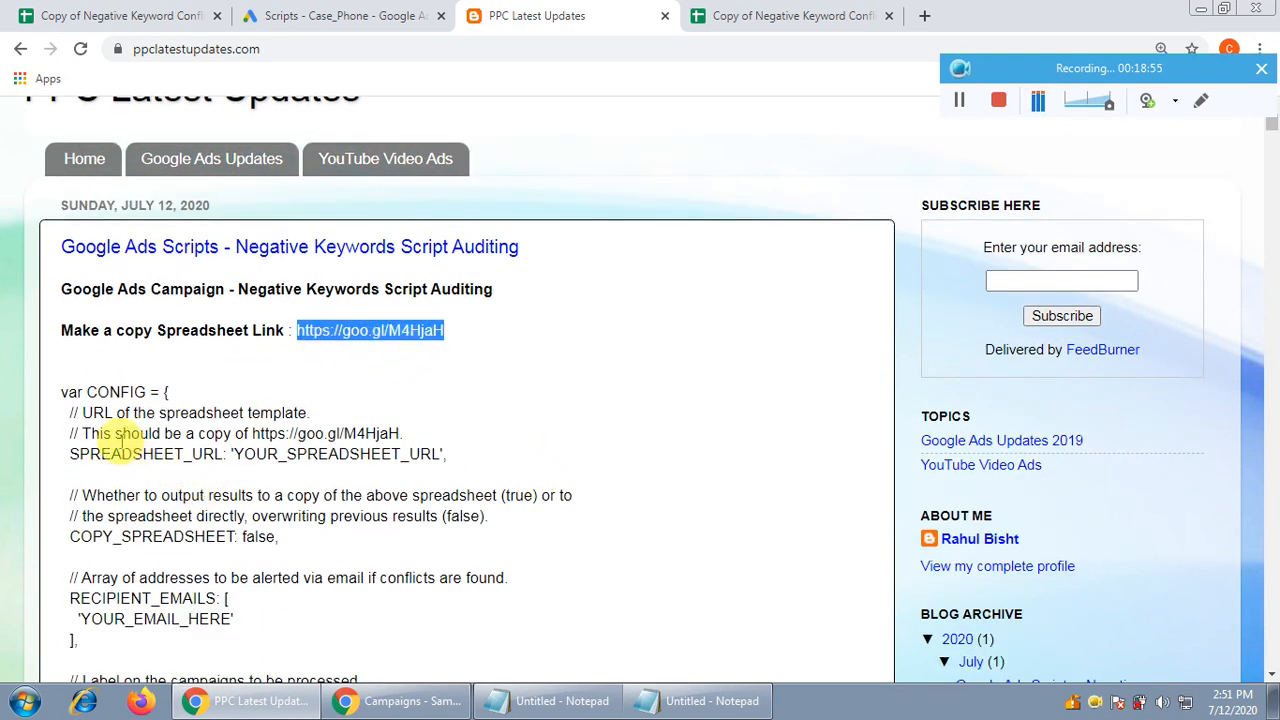
scroll(395, 566, down, 1)
scroll(395, 566, down, 2)
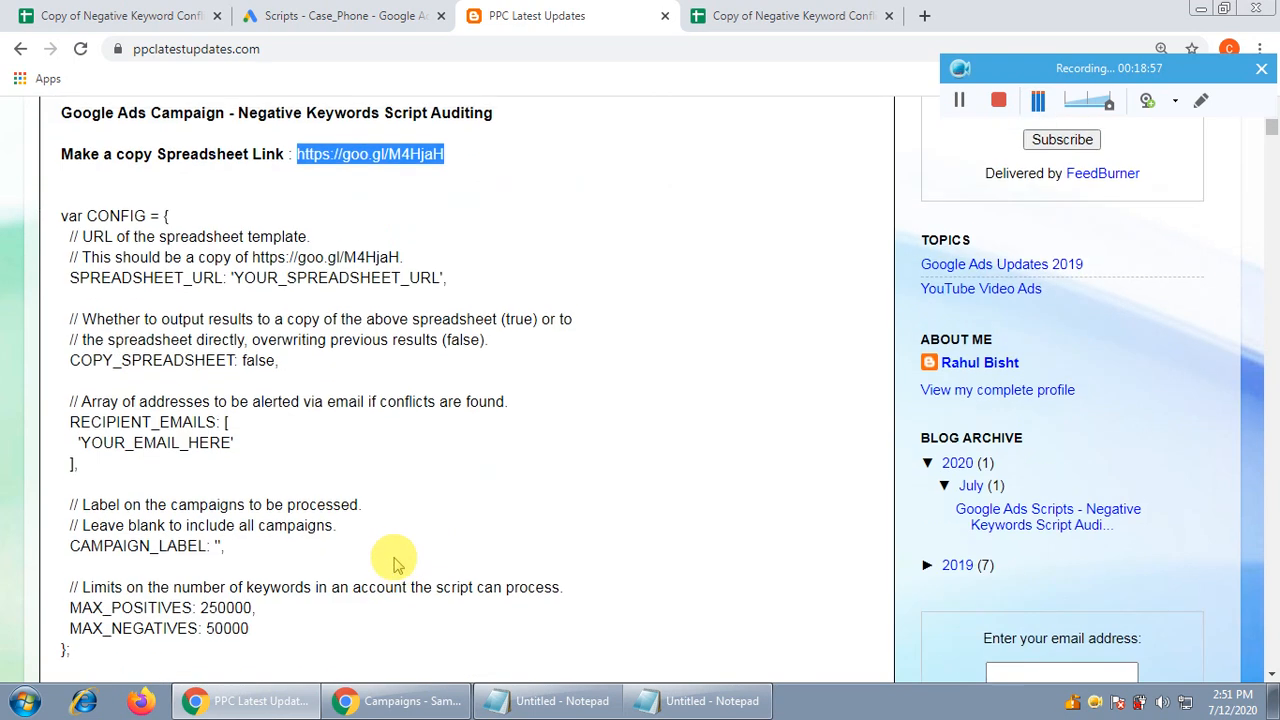
scroll(400, 560, up, 3)
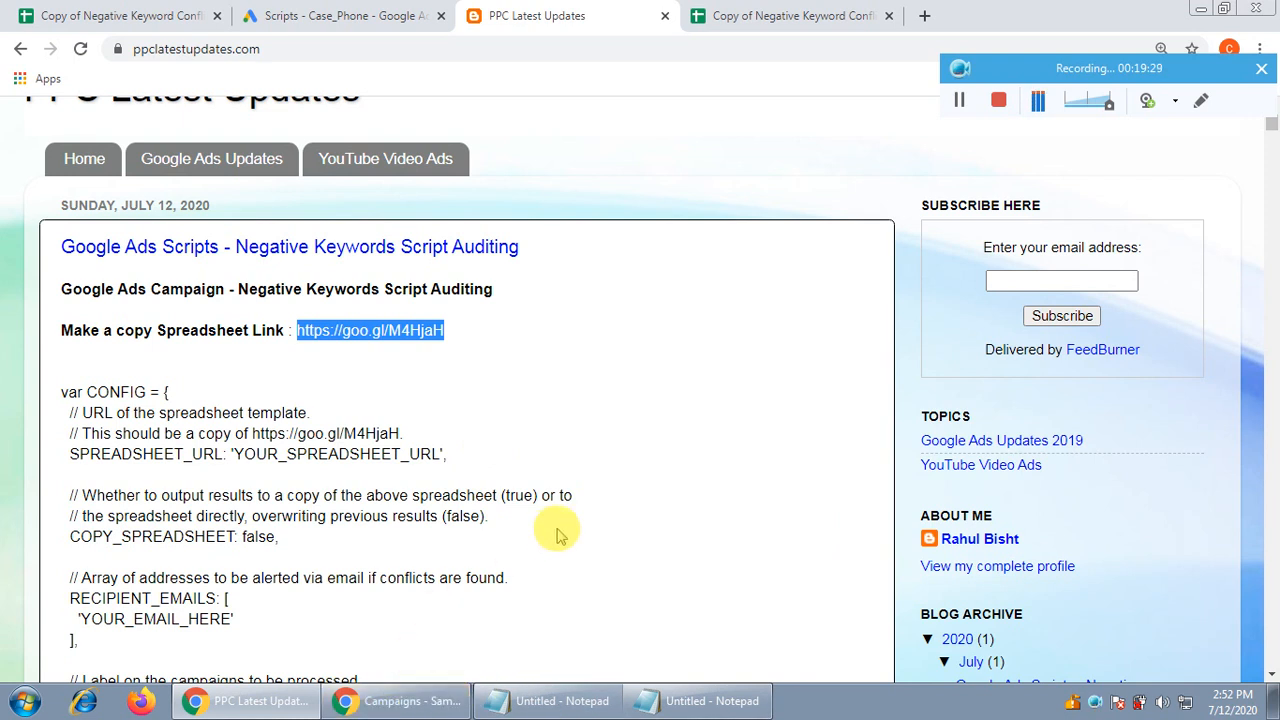
Return to the Google Ads campaigns window and open a blank new browser tab
click(548, 687)
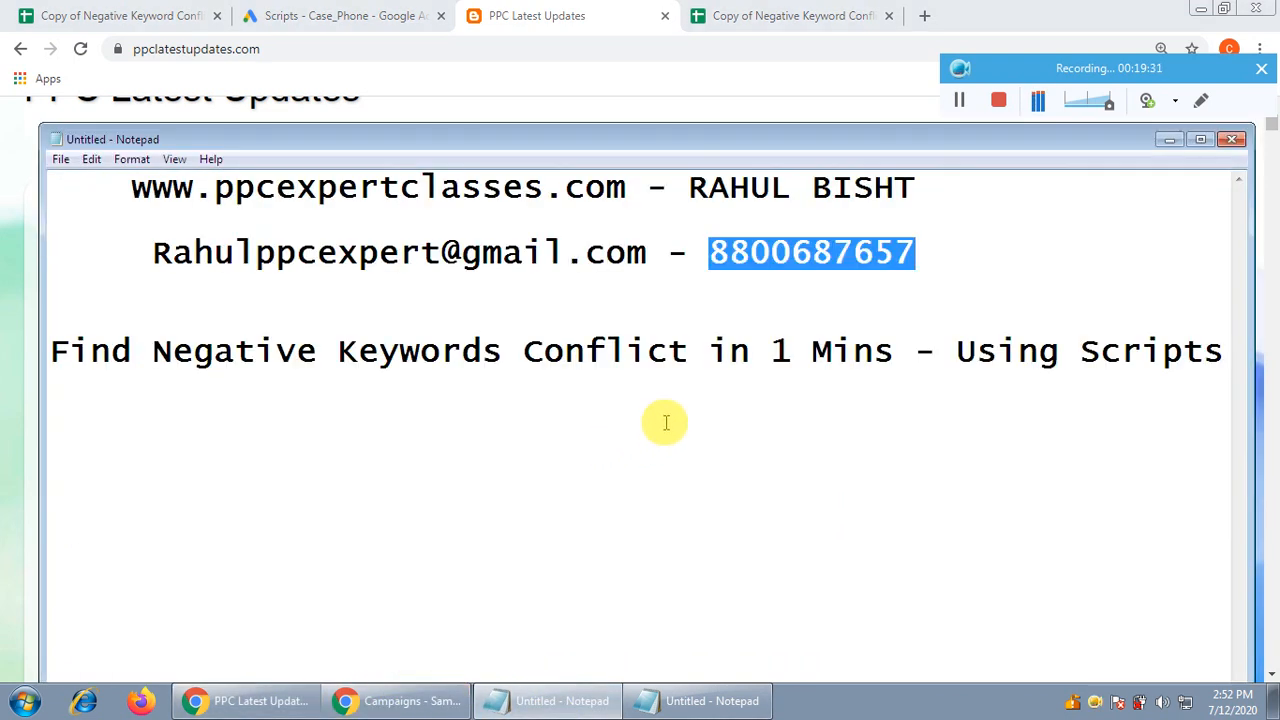
click(400, 698)
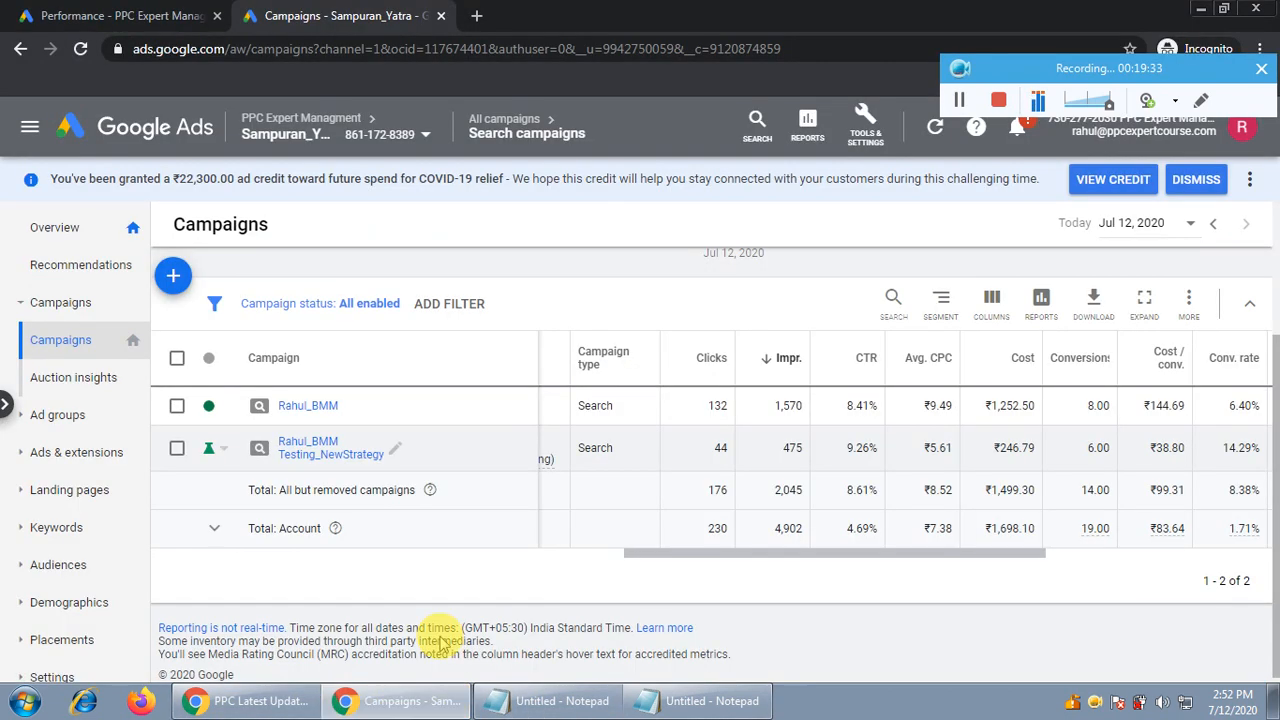
click(480, 16)
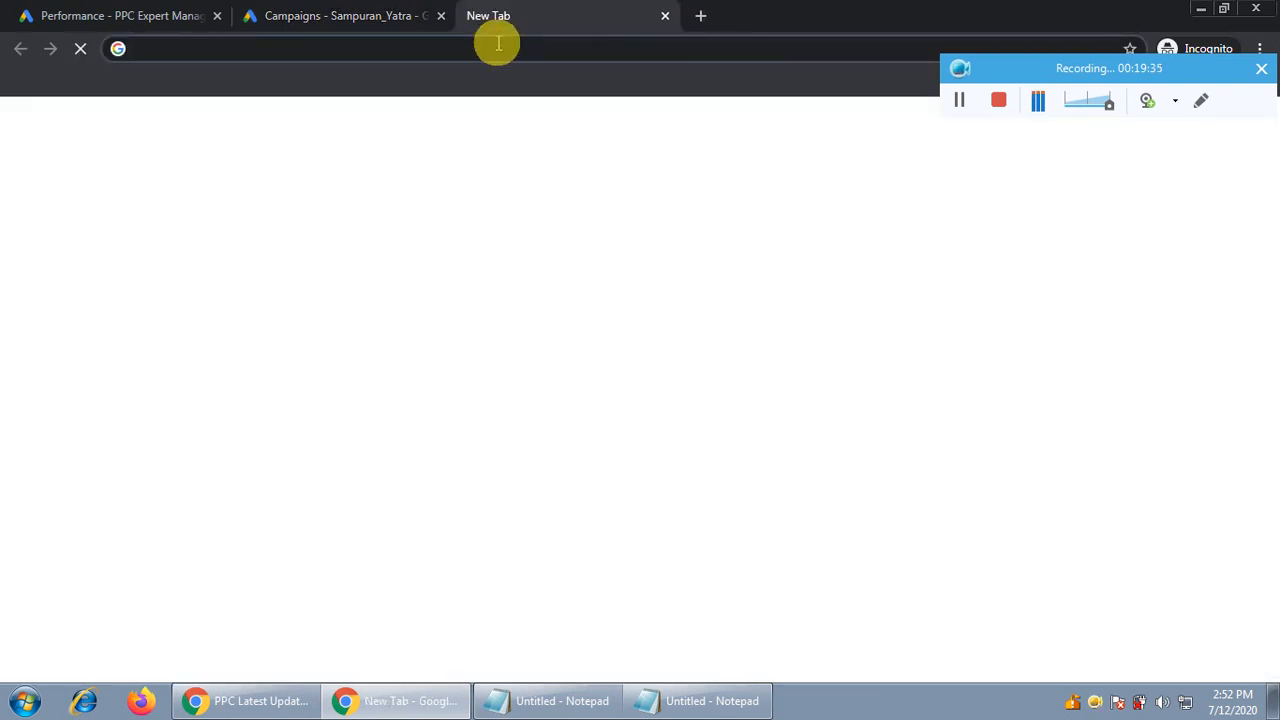
Load youtube.com, search for the course author's name, and enlarge the results page
text(youtube.)
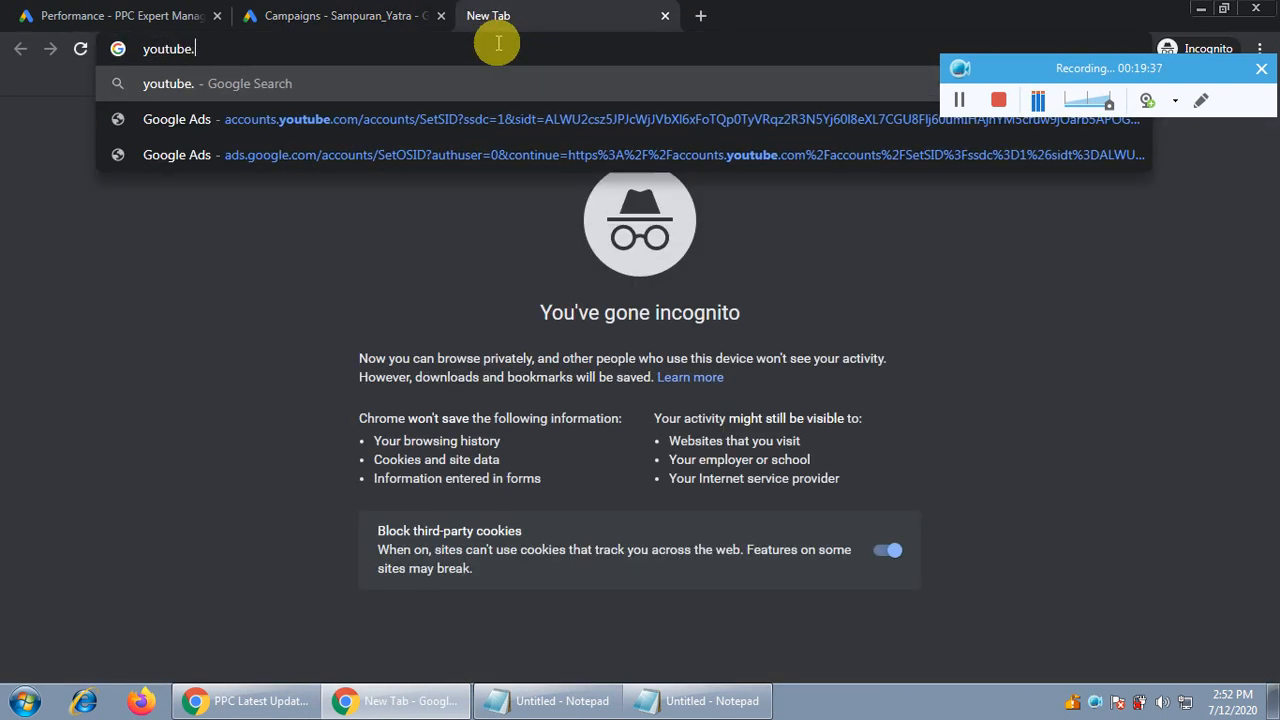
text(com)
key(Return)
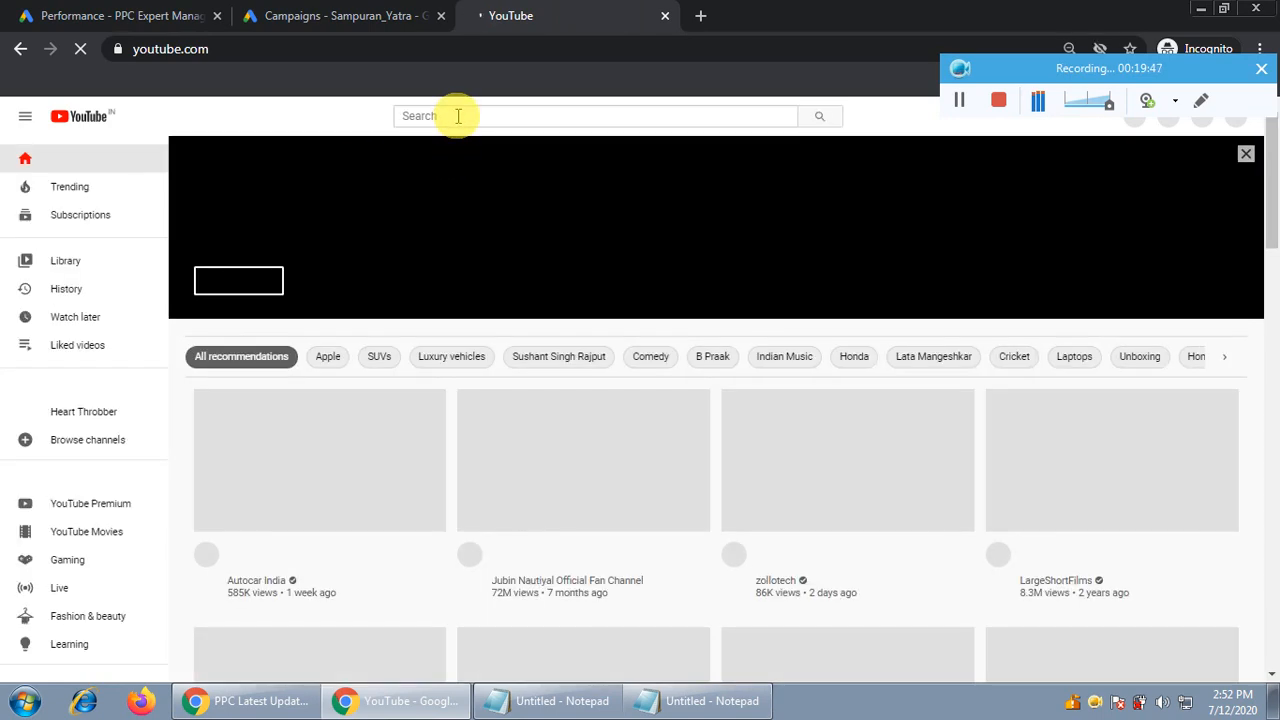
click(458, 116)
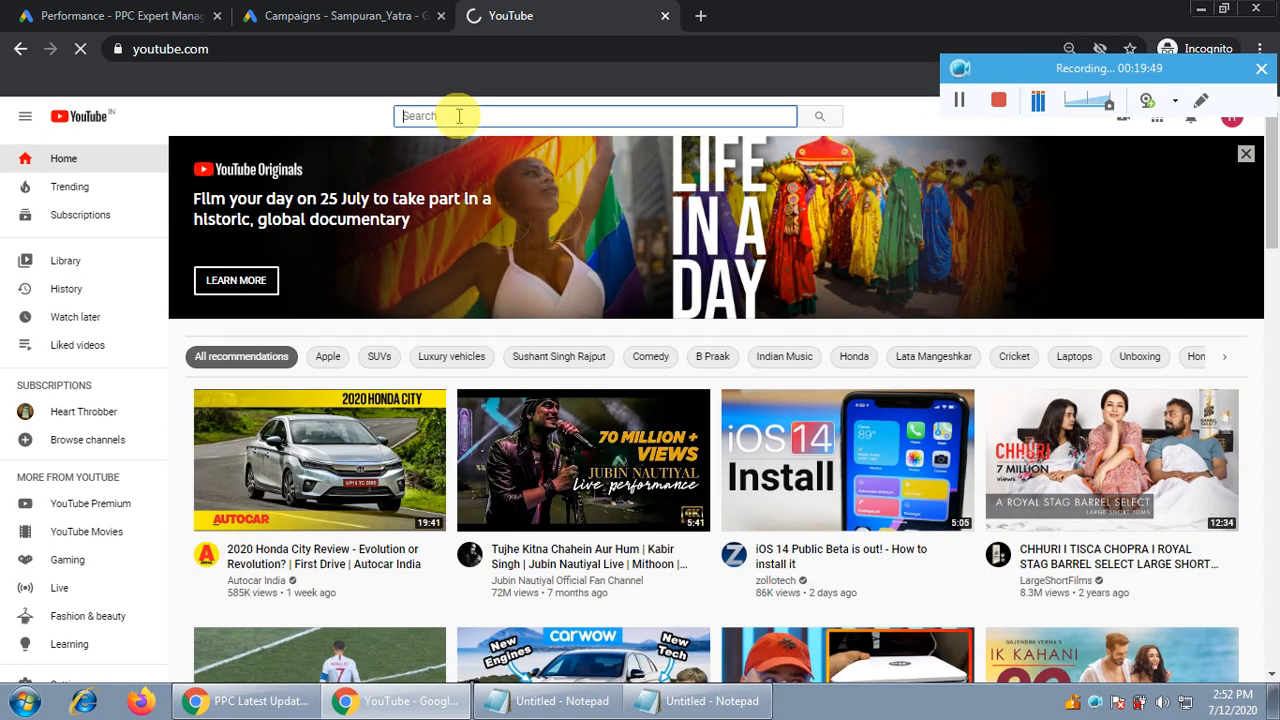
text(rahul bisht)
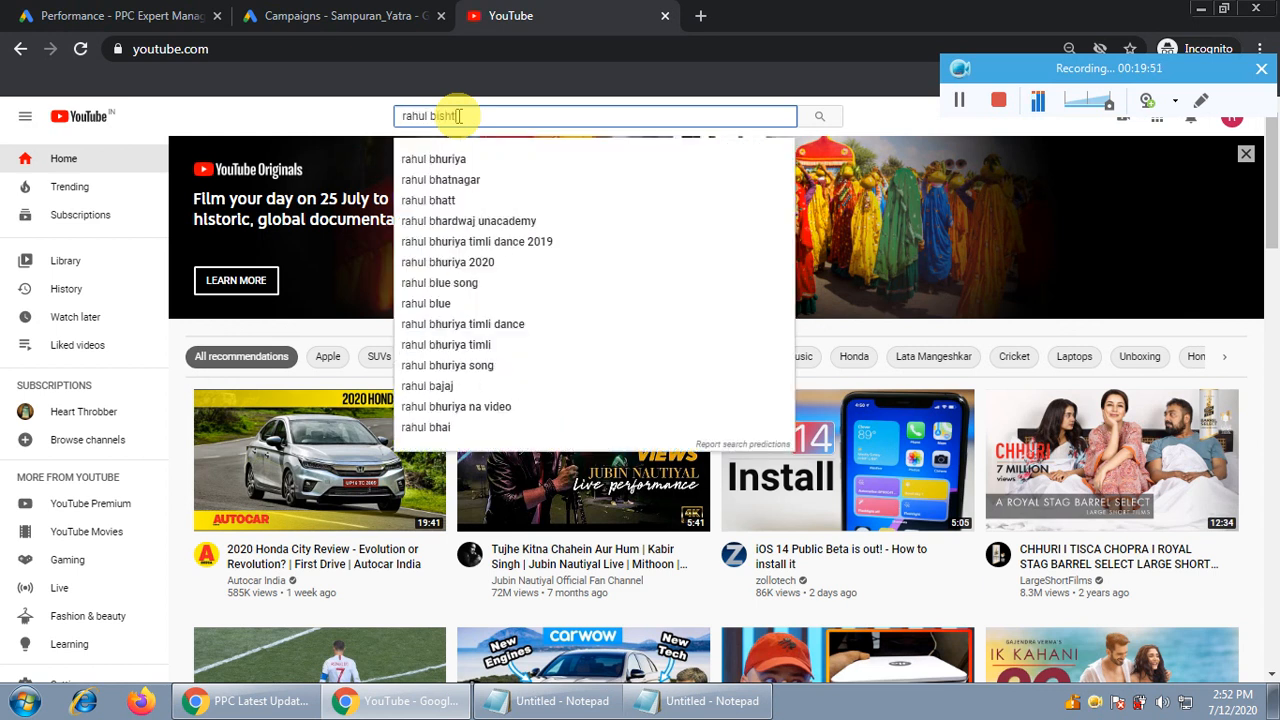
key(Return)
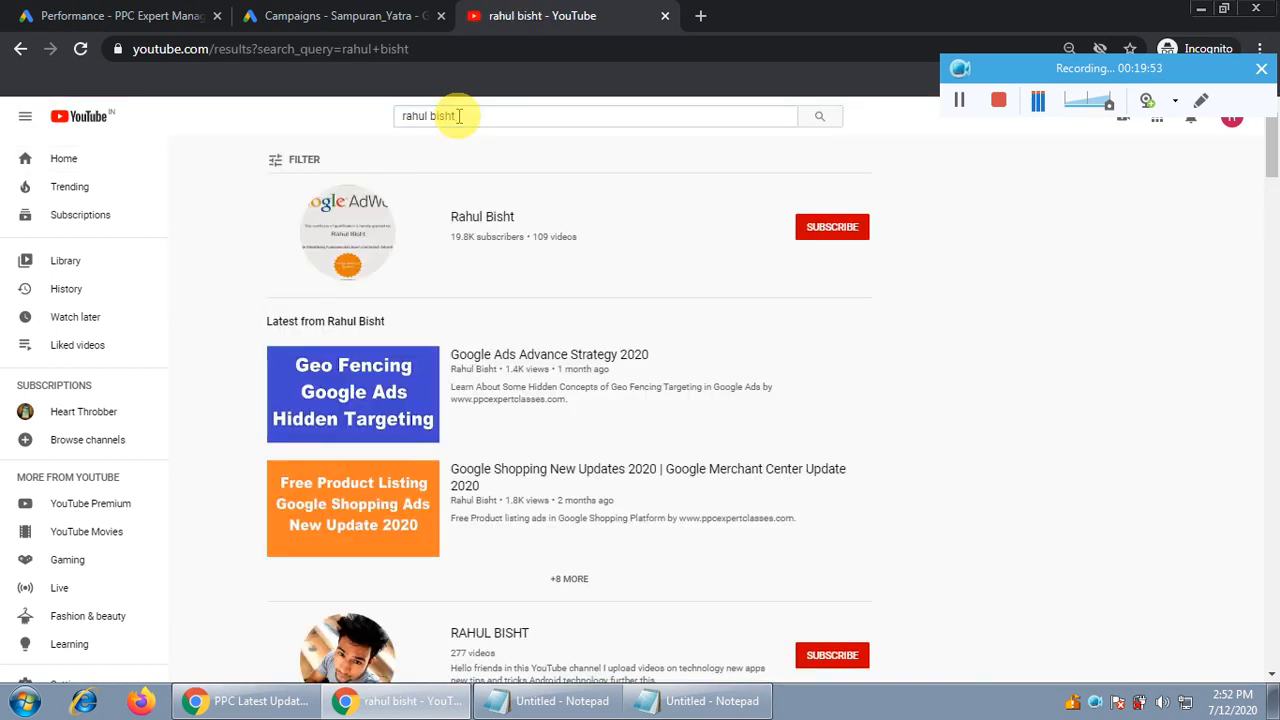
key(ctrl+plus)
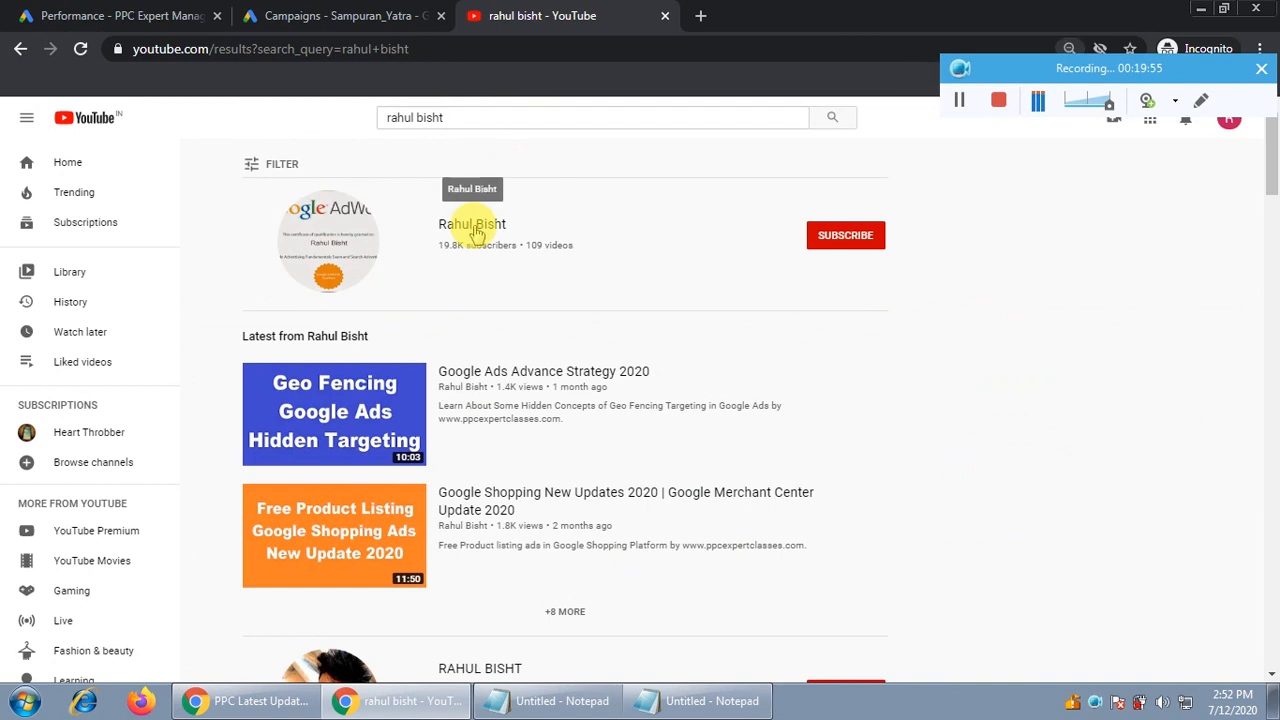
Open the author's channel on its VIDEOS tab, then bring the Notepad contact note forward
click(472, 224)
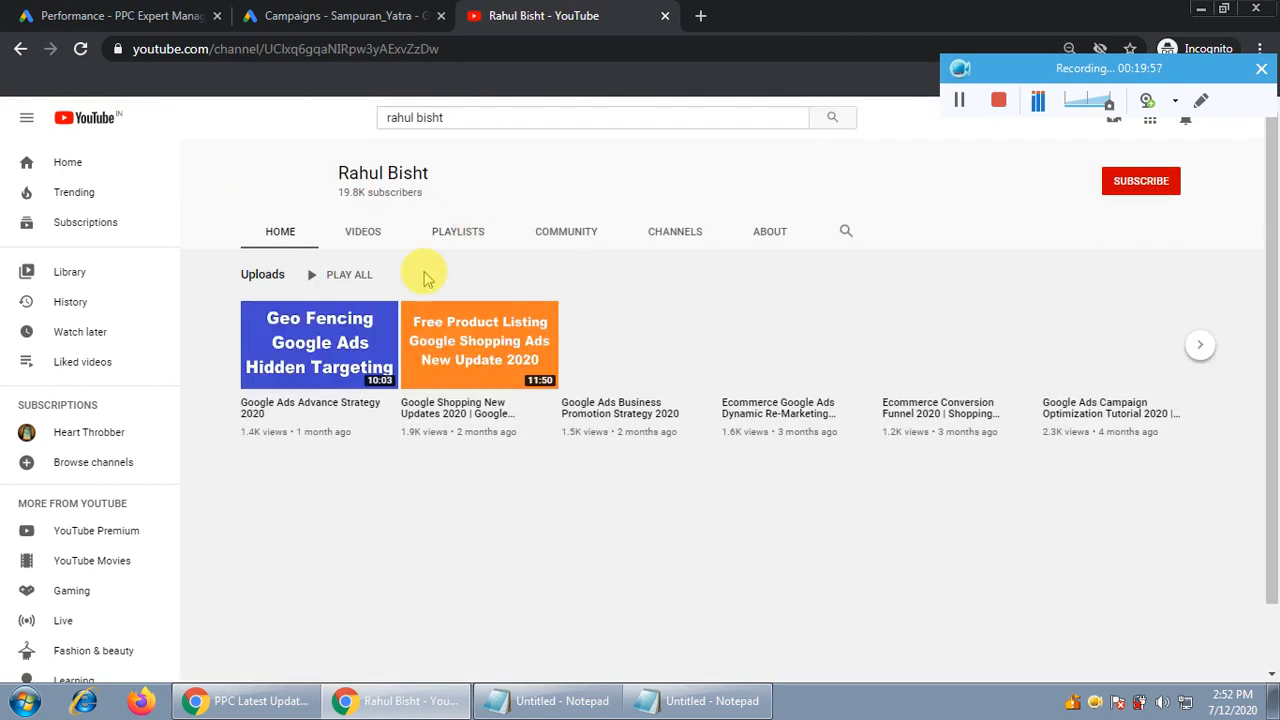
click(363, 232)
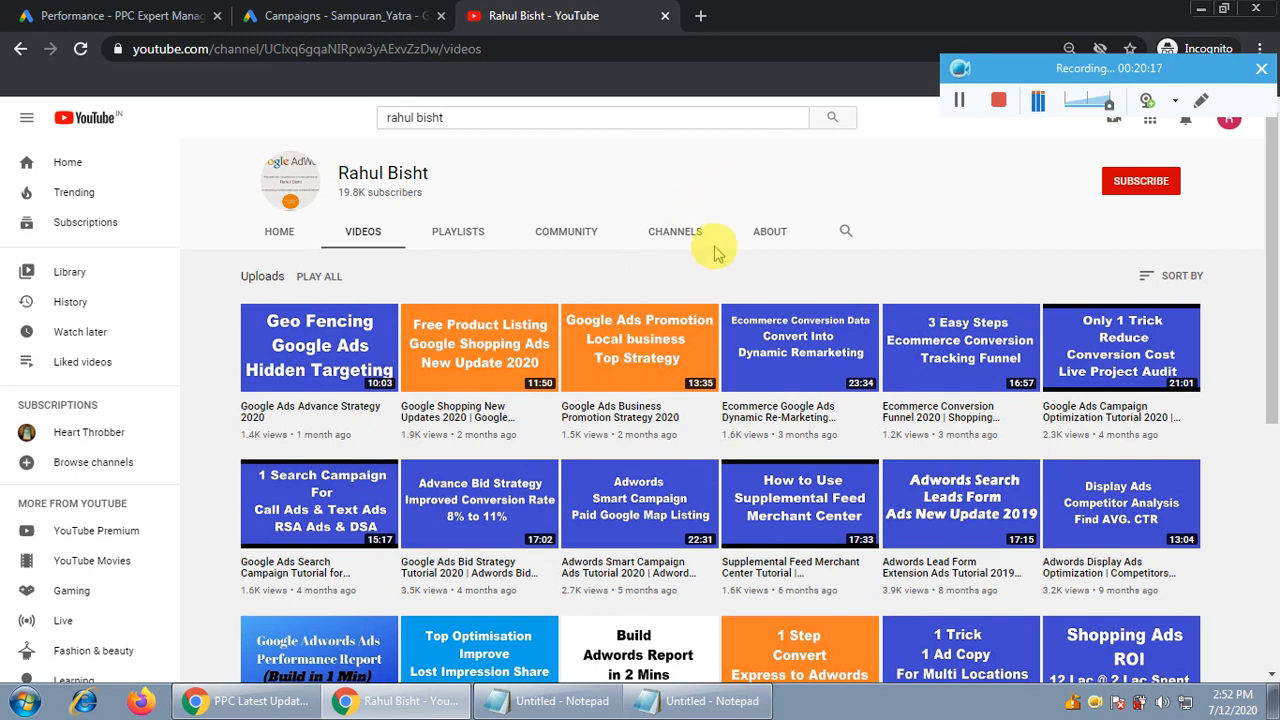
click(548, 700)
click(998, 100)
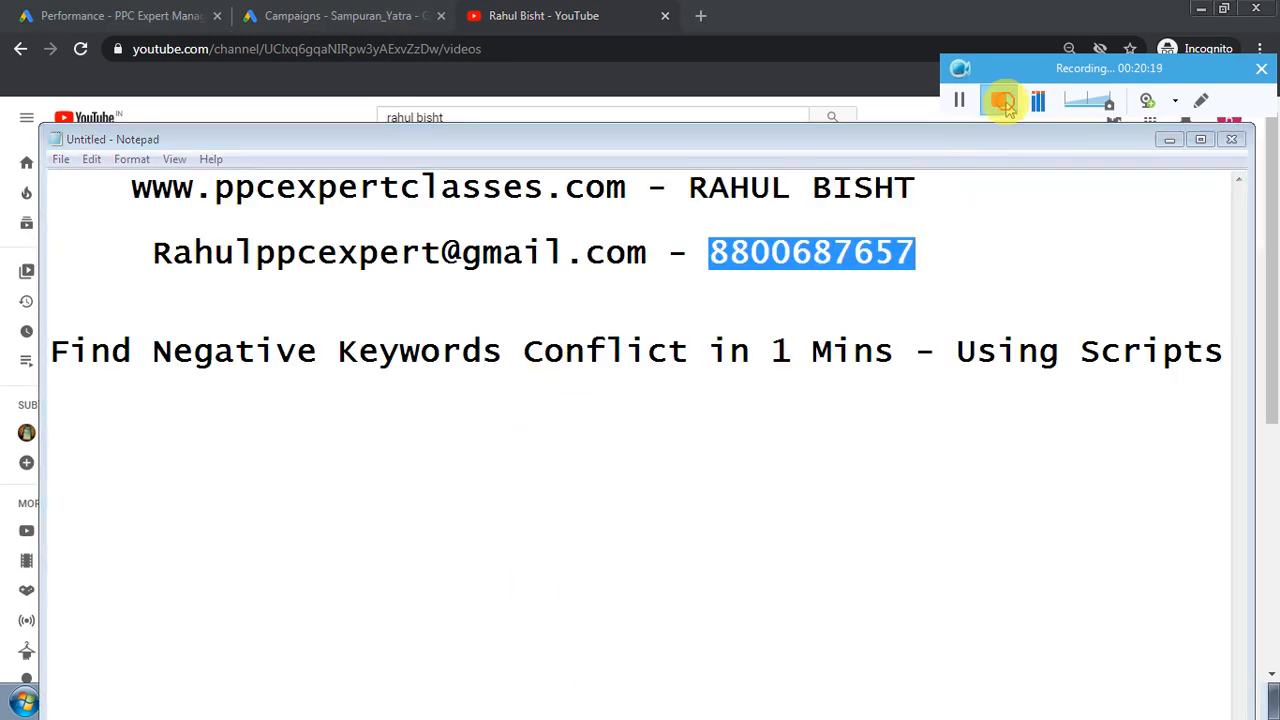